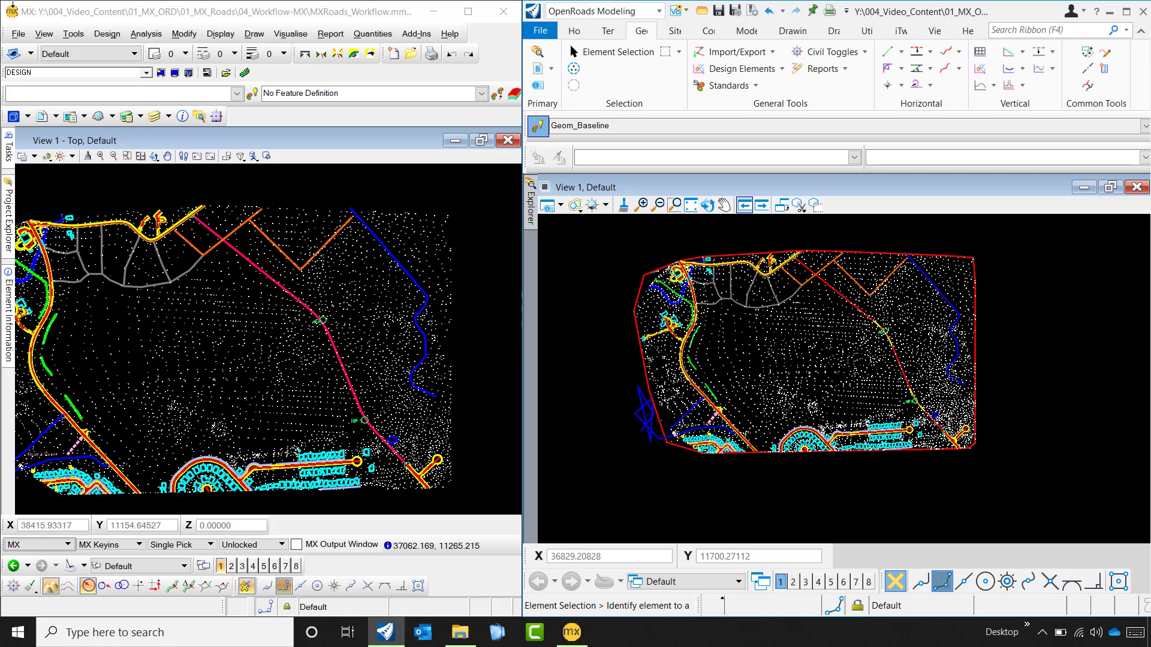
- Start an alignment design and select DESIGN as the alignment model
click(98, 35)
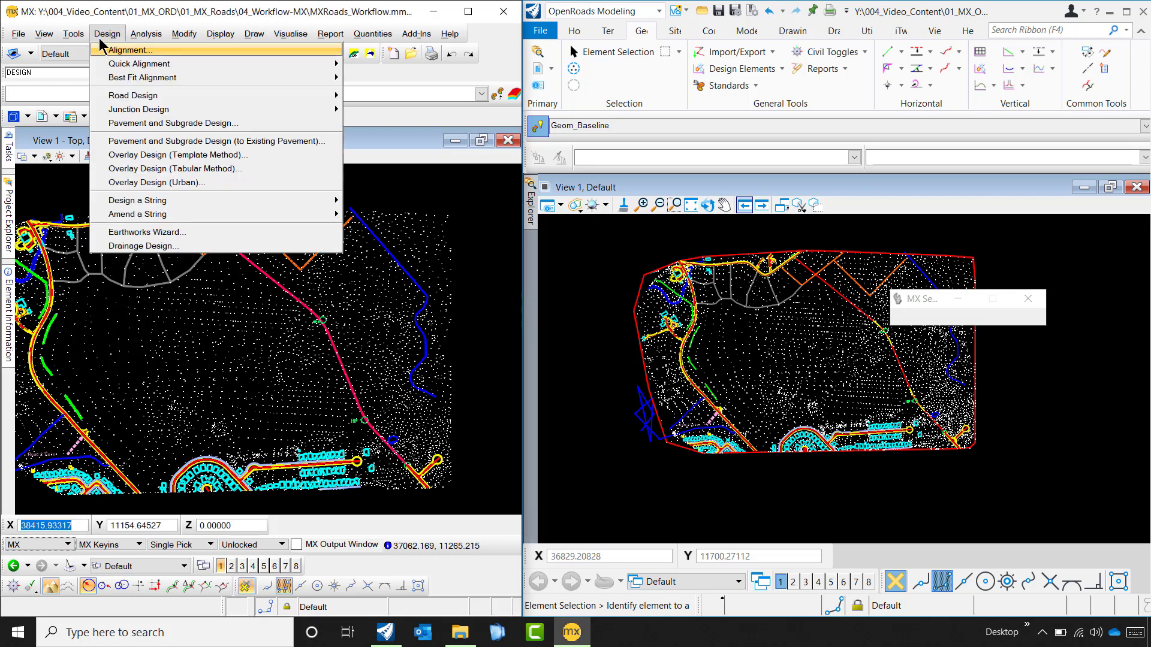
click(139, 51)
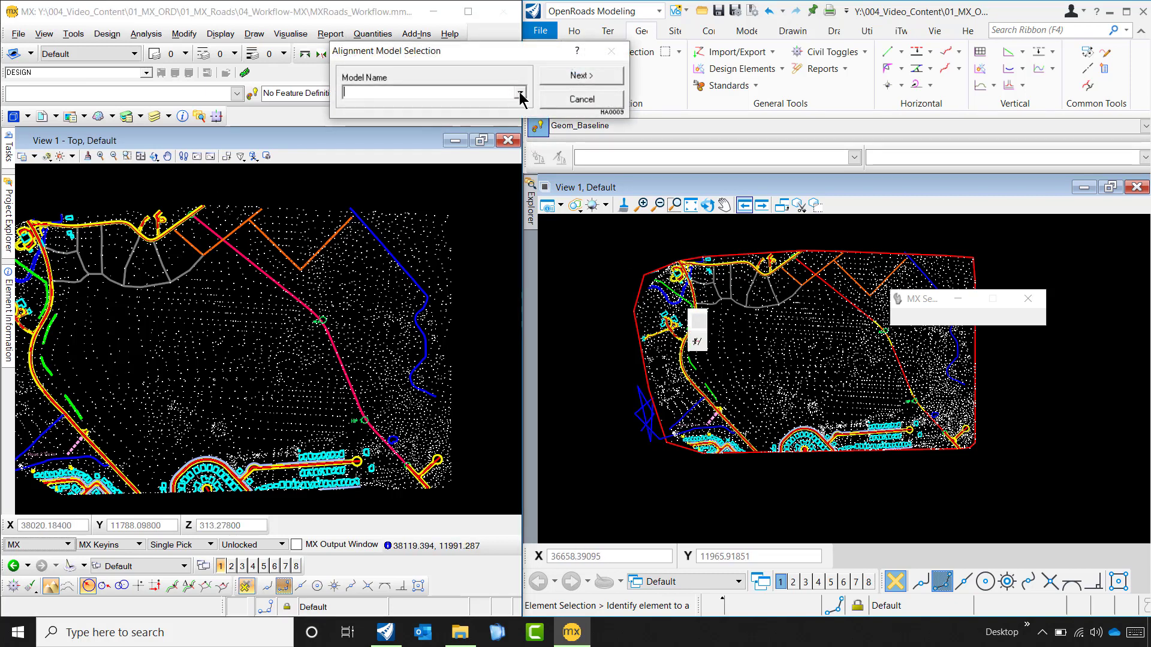
click(519, 92)
click(429, 108)
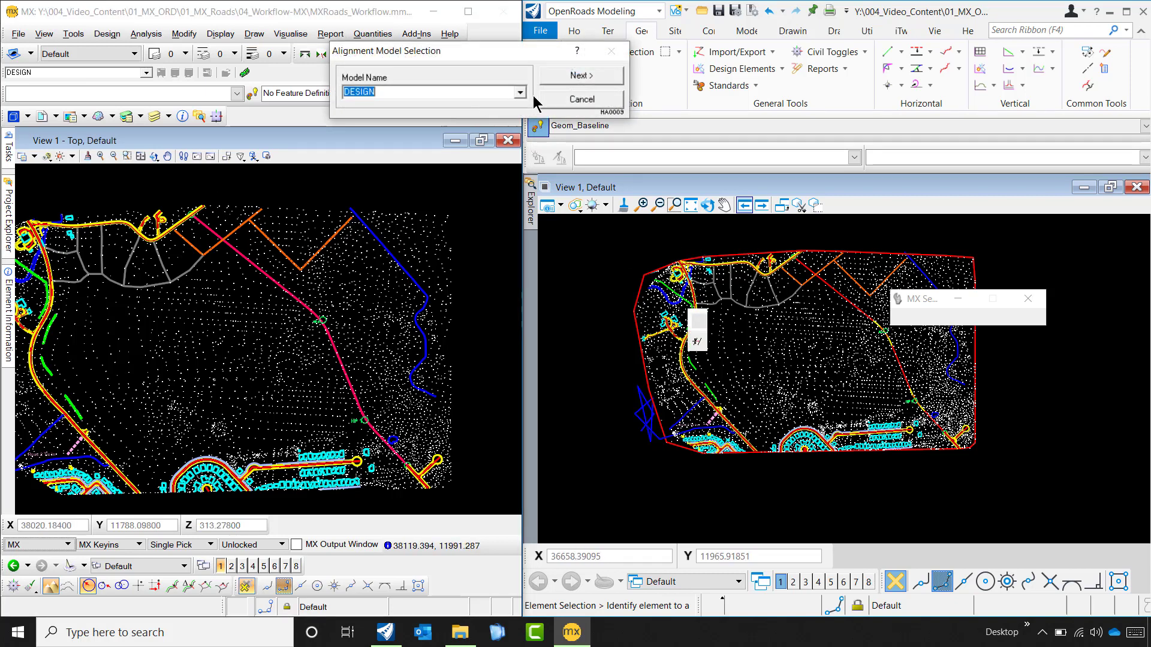
click(579, 77)
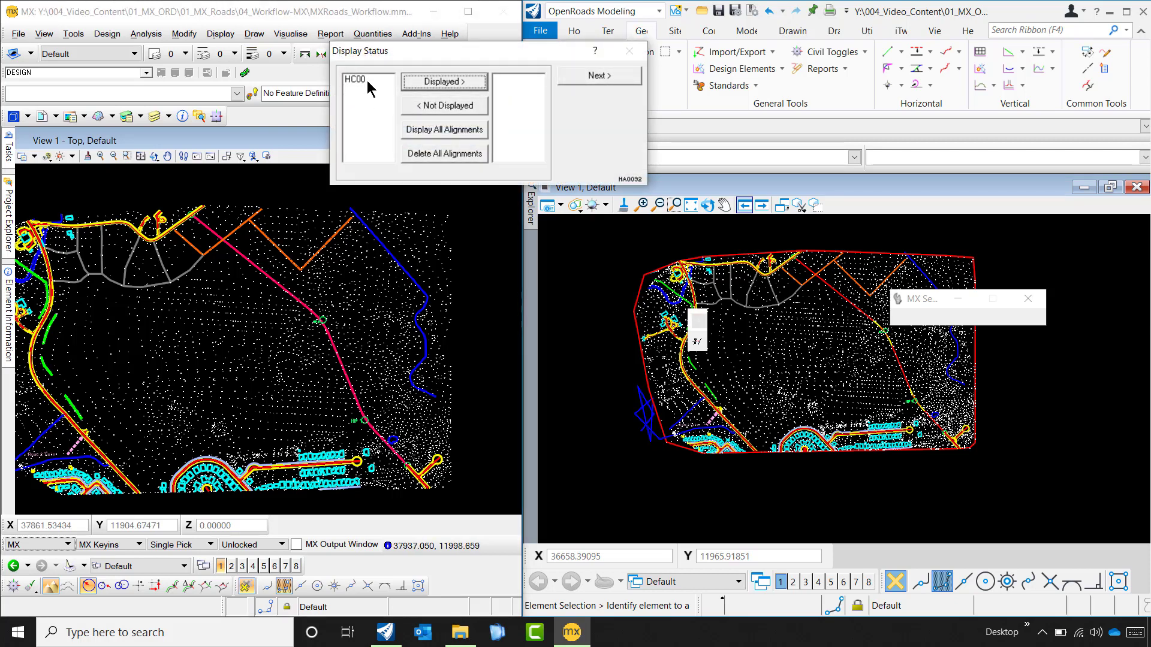
- Set horizontal alignment HC00 as displayed and accept the display status
click(366, 80)
click(421, 81)
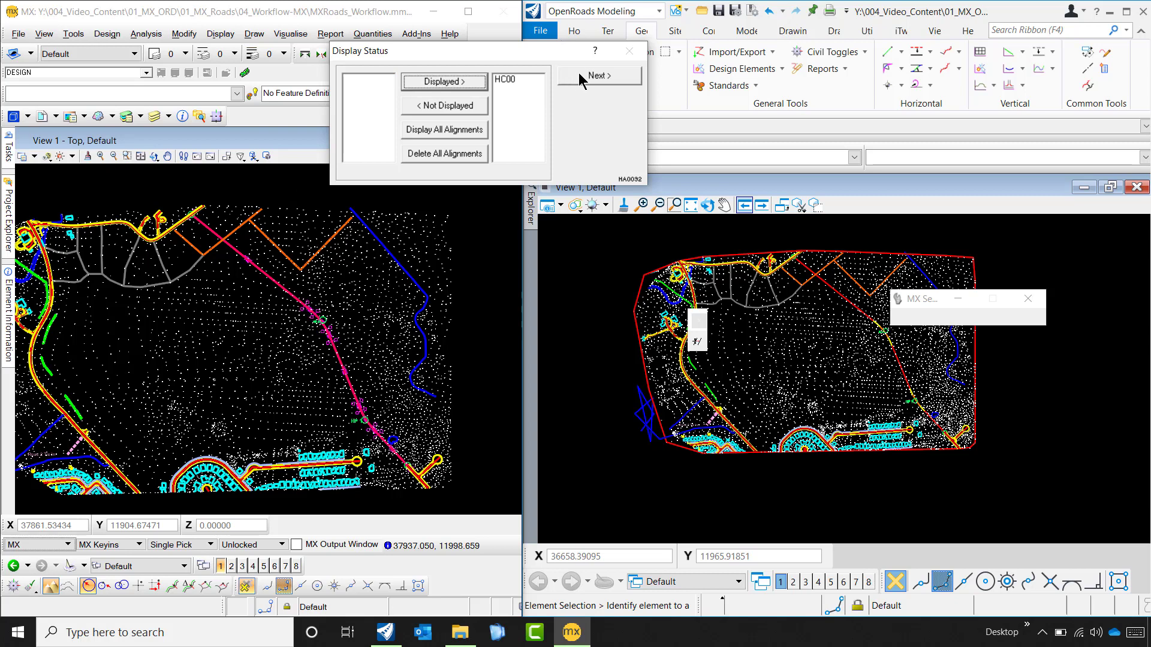
click(579, 77)
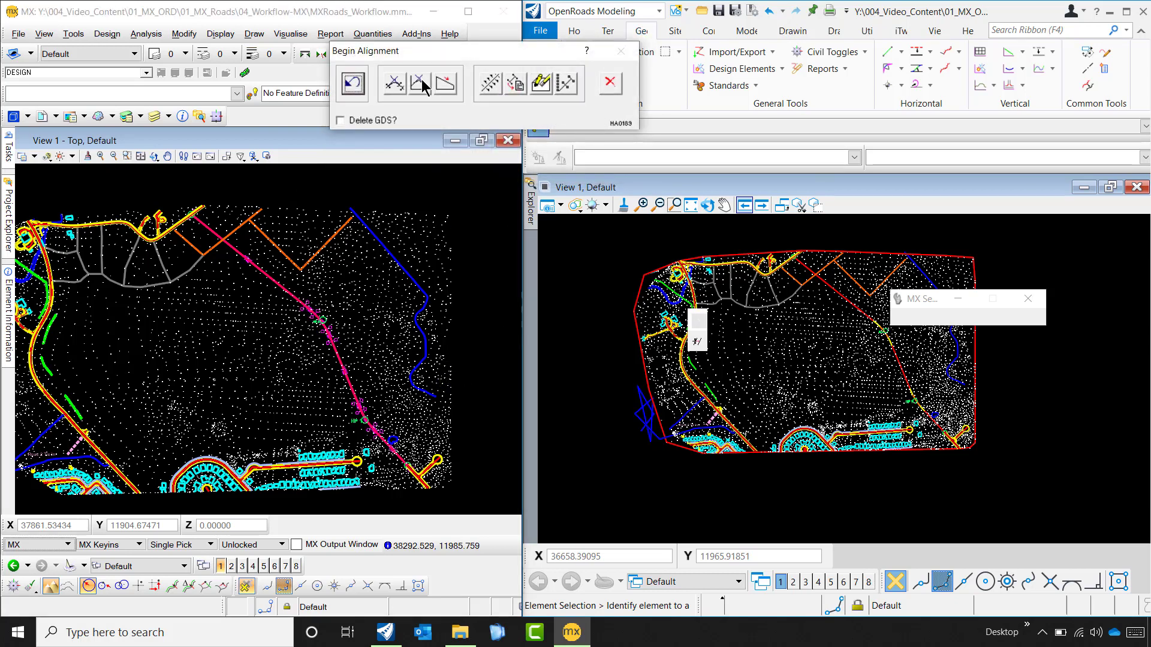
- Begin a vertical design based on alignment HC00, picking the alignment in the plan view
click(420, 84)
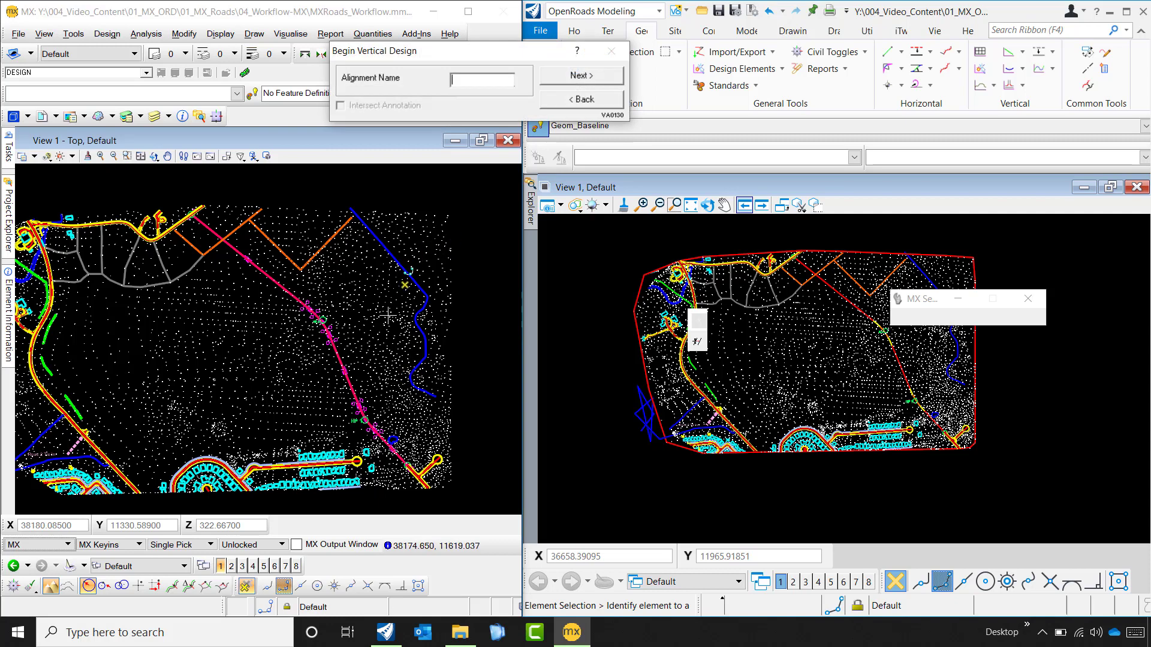
scroll(339, 355, up, 2)
scroll(338, 355, up, 3)
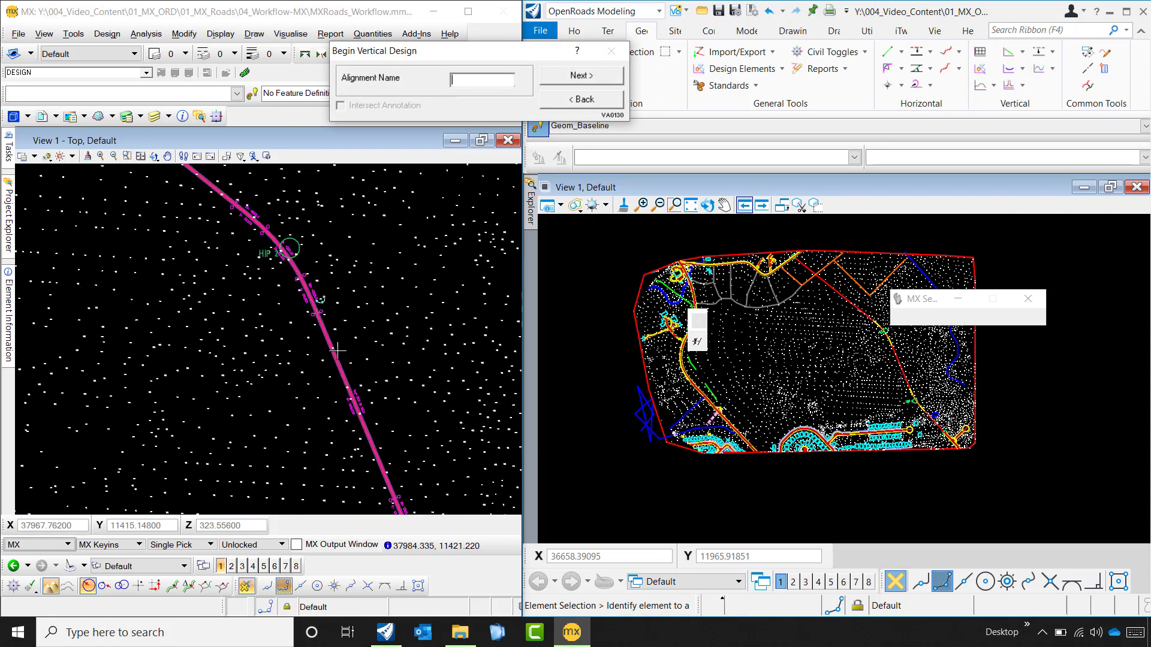
click(315, 316)
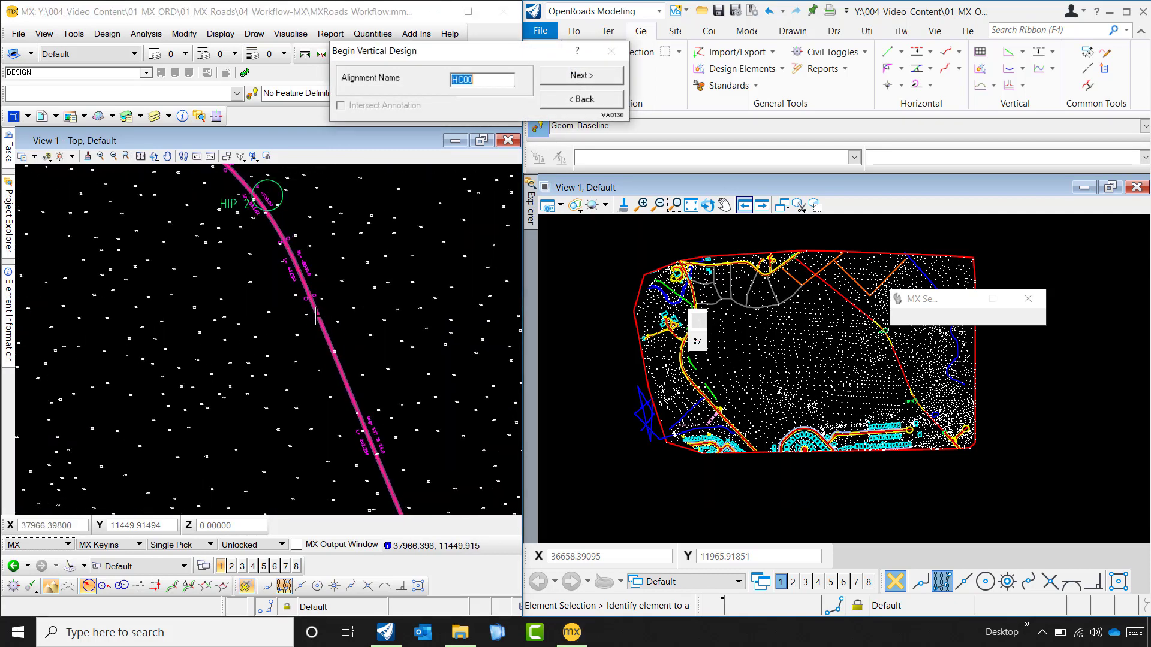
click(579, 82)
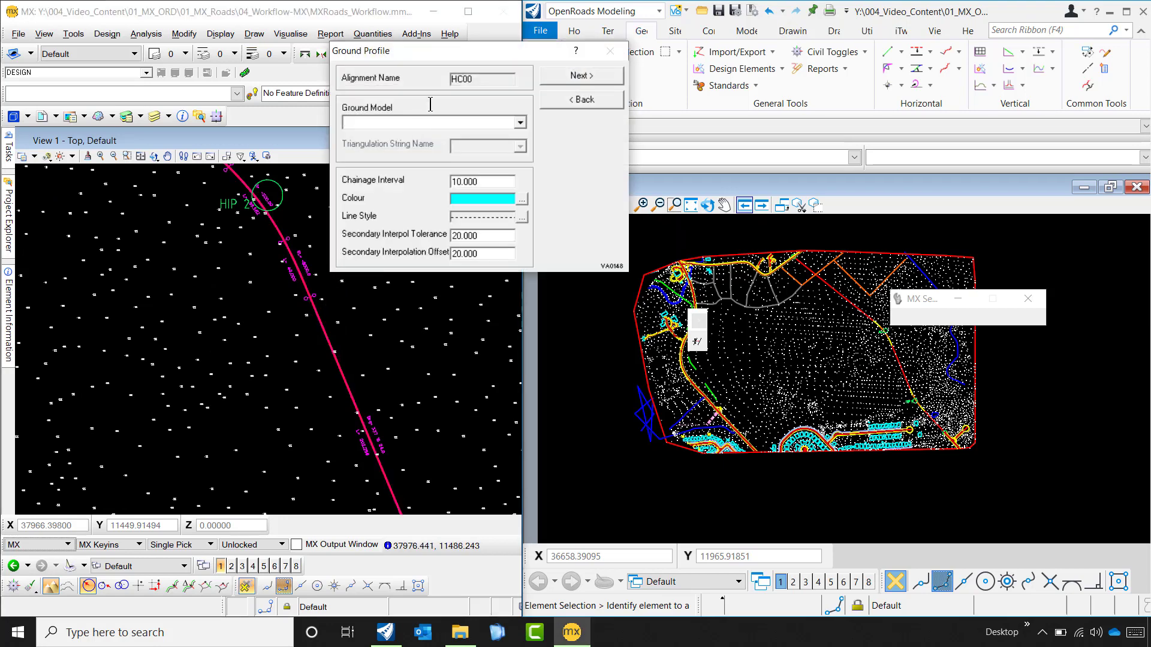
- Draw the ground profile along HC00 from the SURVEY TRIA model and its triangulation string, with the default profile details and parameters
click(520, 123)
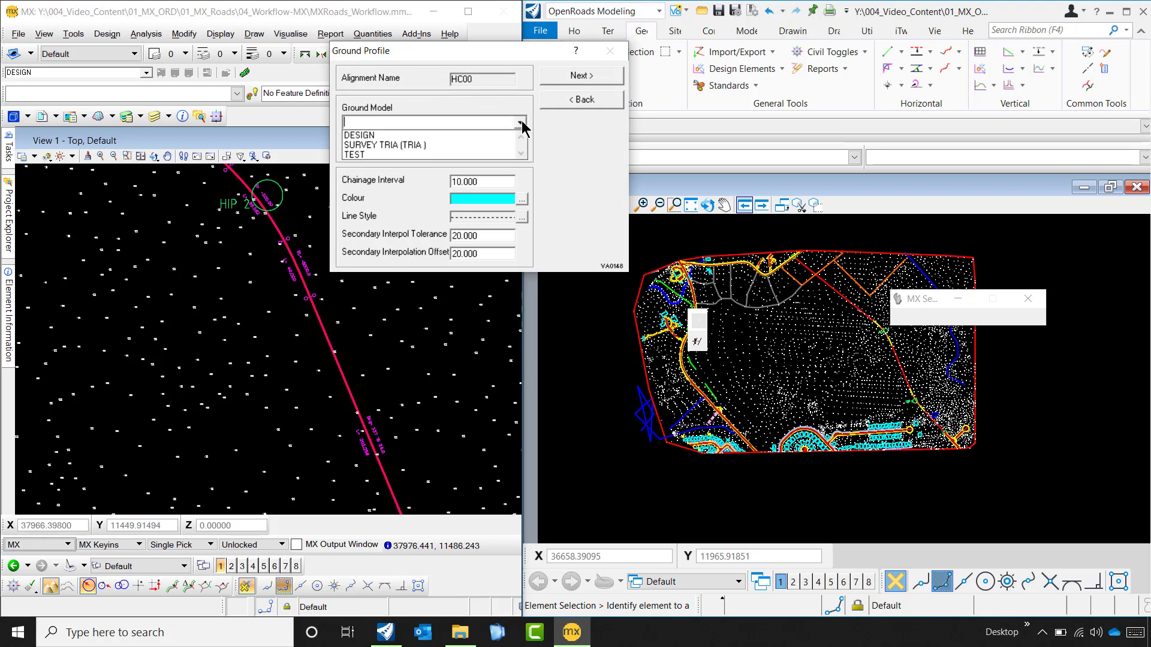
click(420, 147)
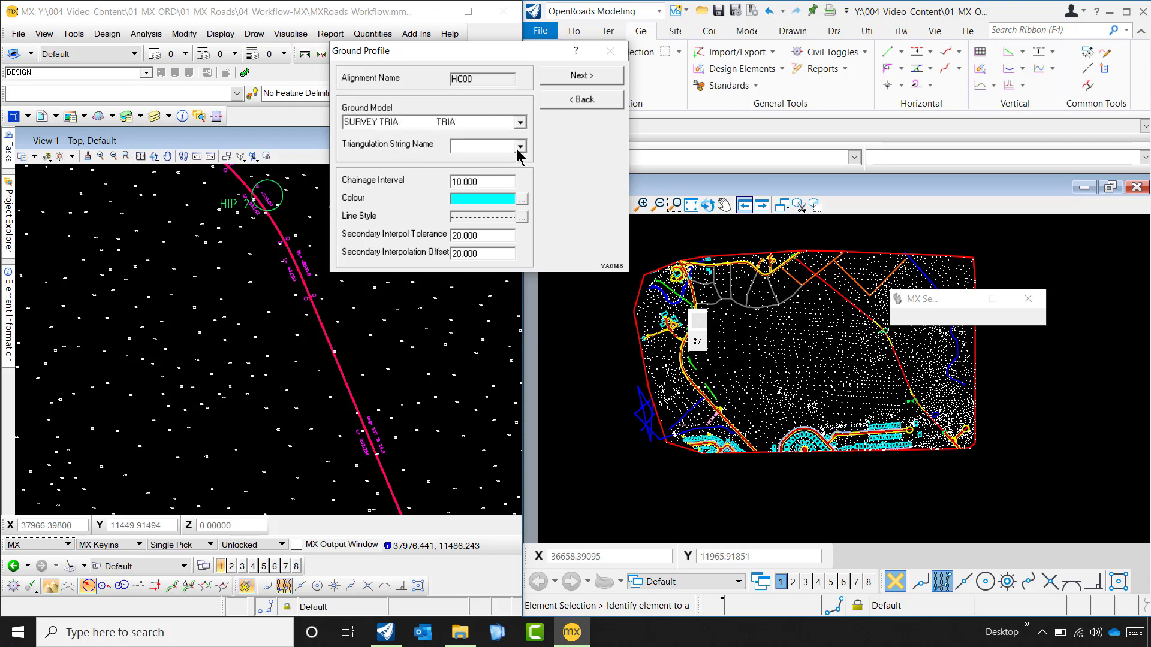
click(519, 146)
click(486, 158)
click(609, 78)
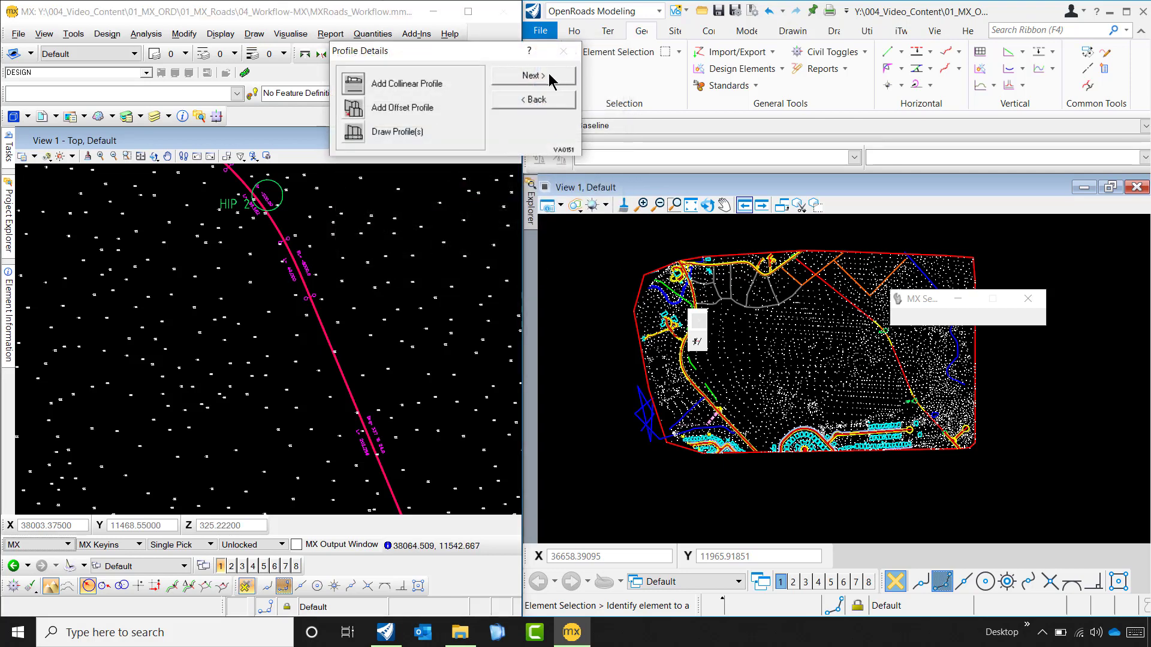
click(551, 76)
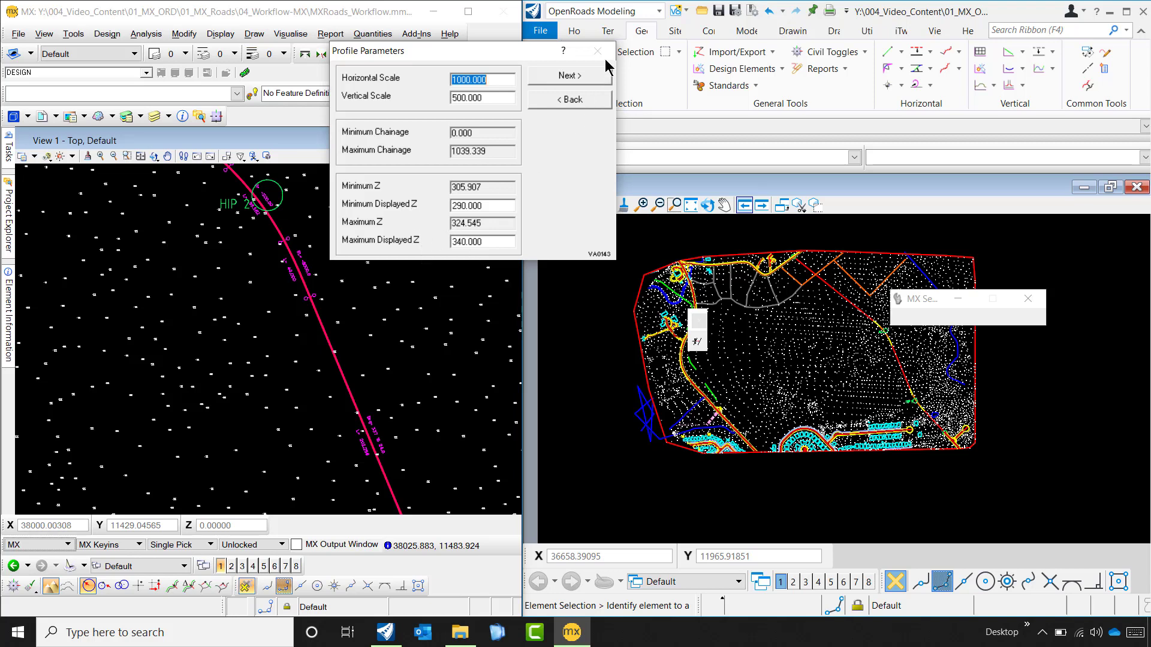
click(581, 78)
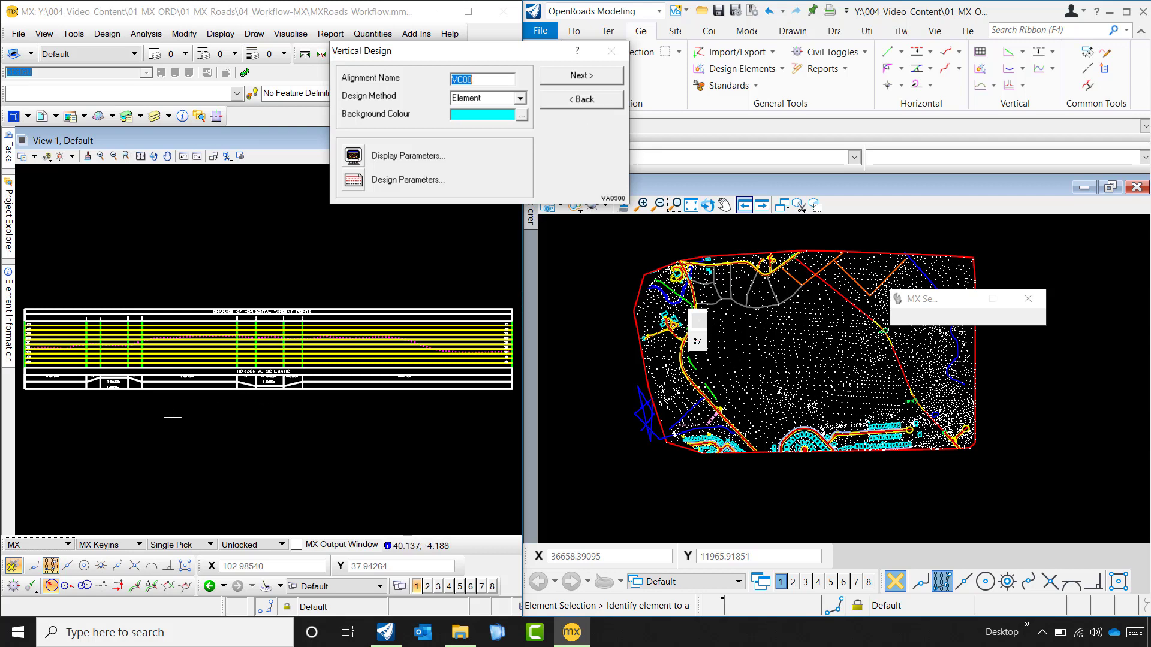
- Start vertical alignment VC00 with the Element design method and move the Element Alignment dialog over the profile view
scroll(152, 379, up, 1)
scroll(209, 329, down, 4)
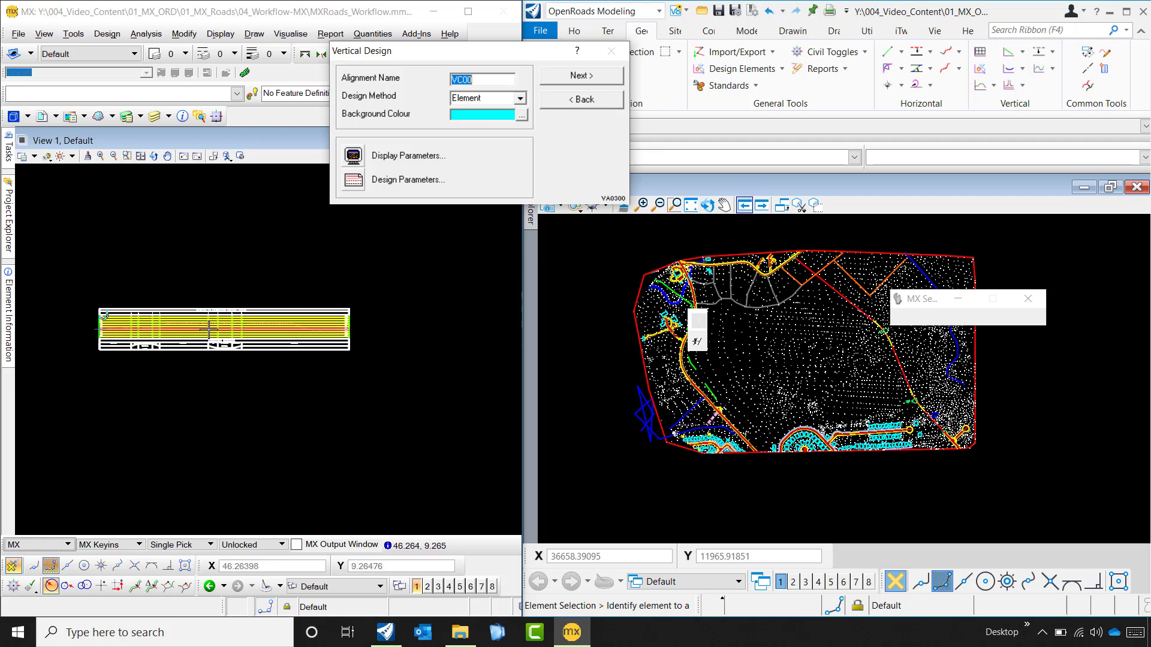
scroll(127, 361, up, 4)
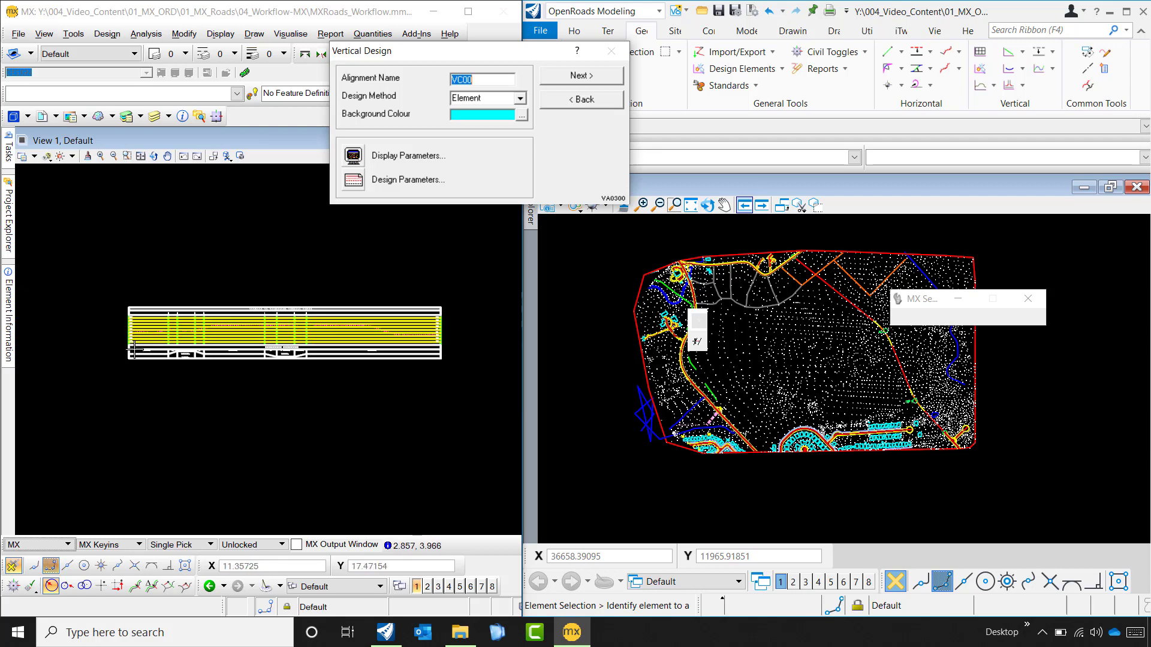
scroll(127, 361, up, 4)
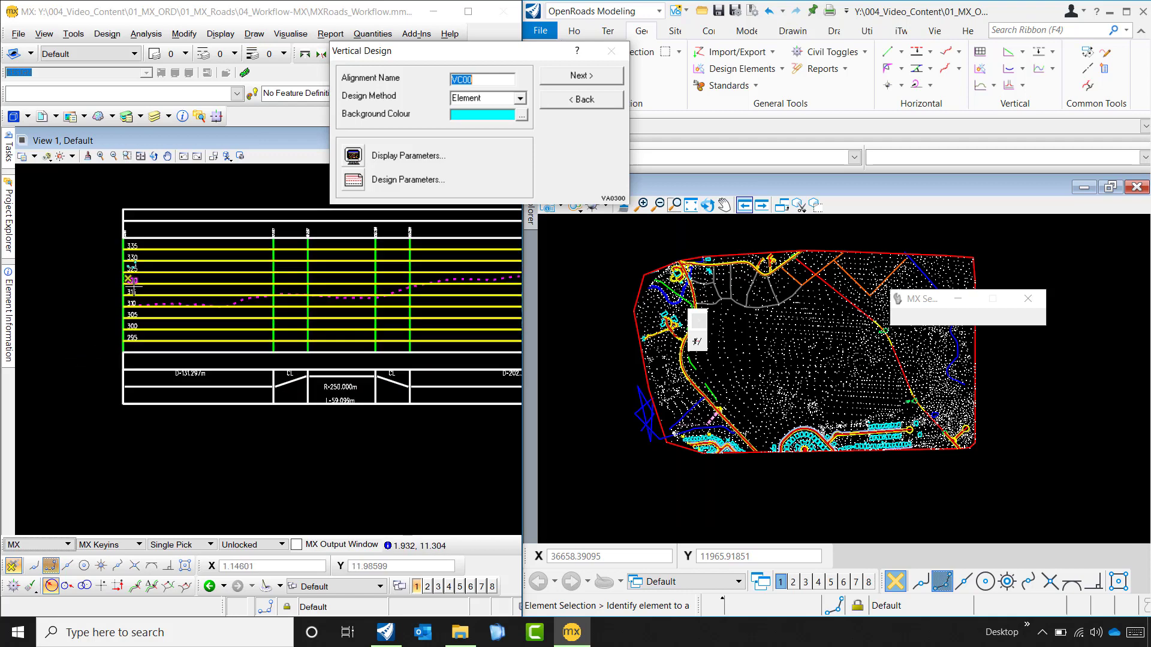
scroll(143, 320, up, 2)
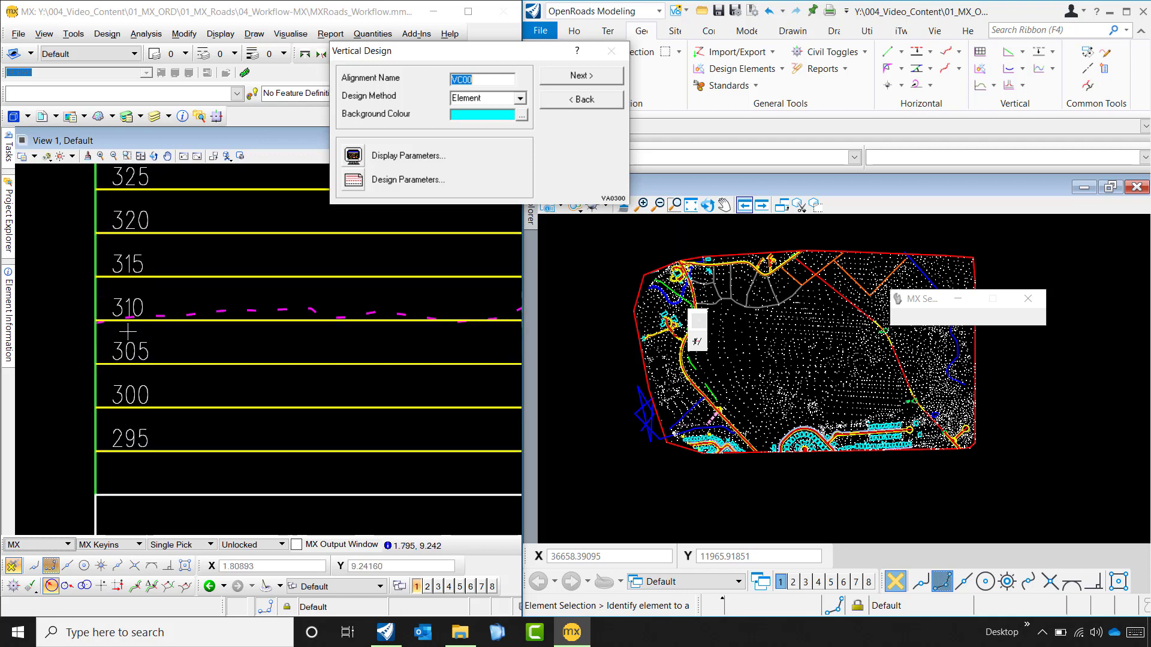
scroll(128, 330, down, 1)
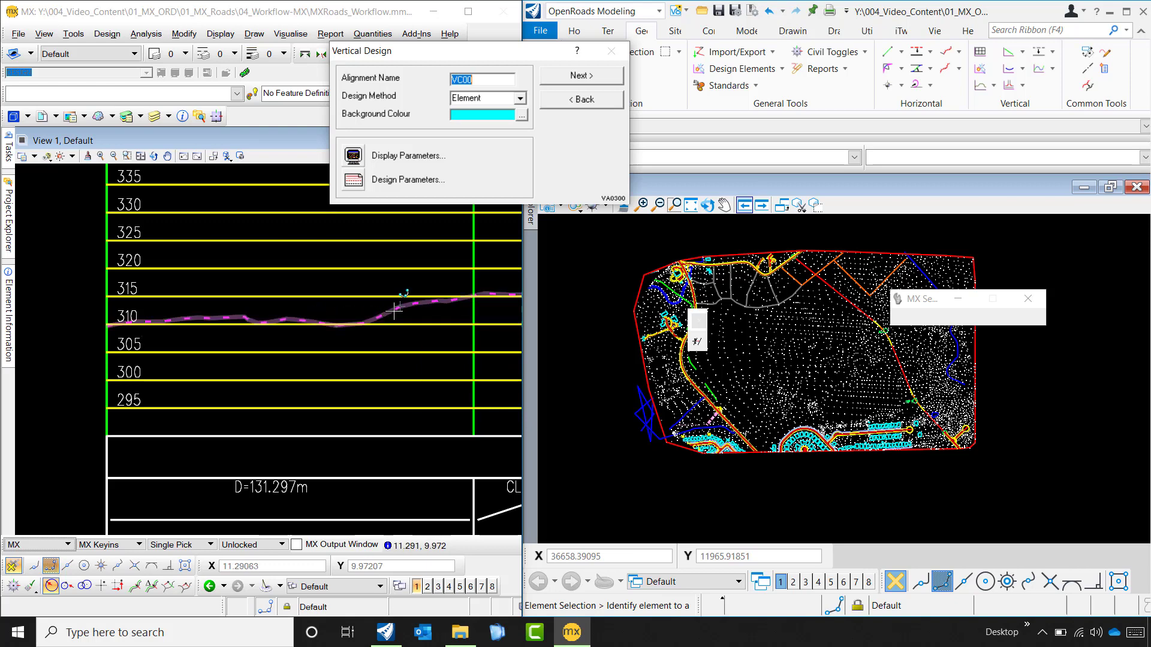
click(609, 80)
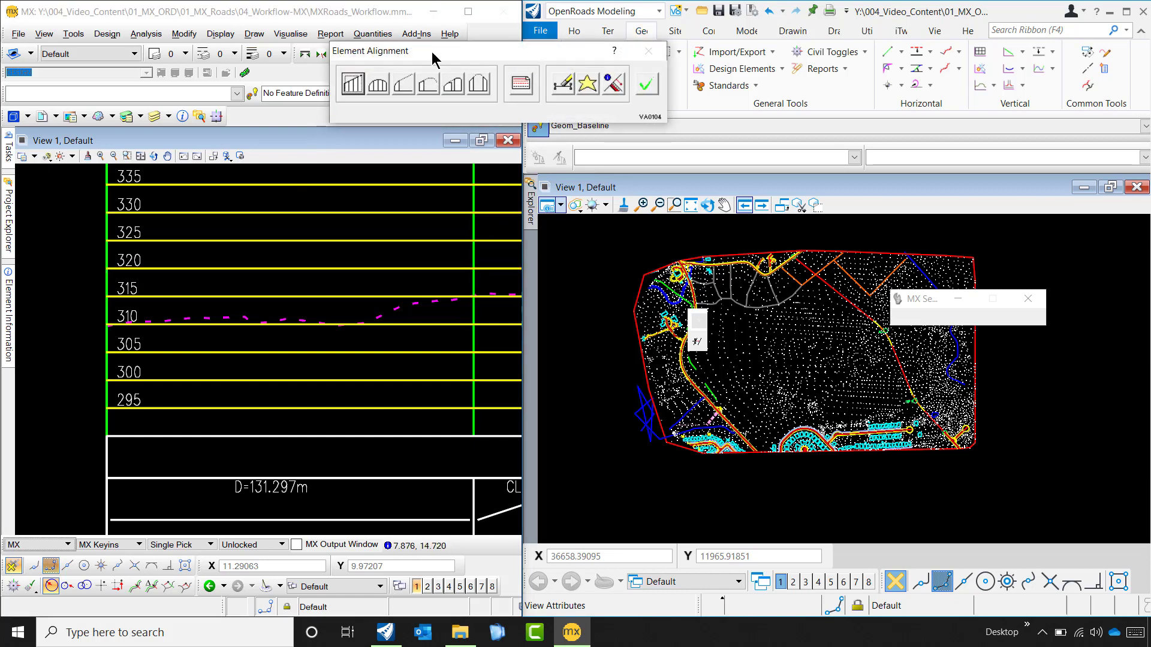
drag(432, 51, 256, 143)
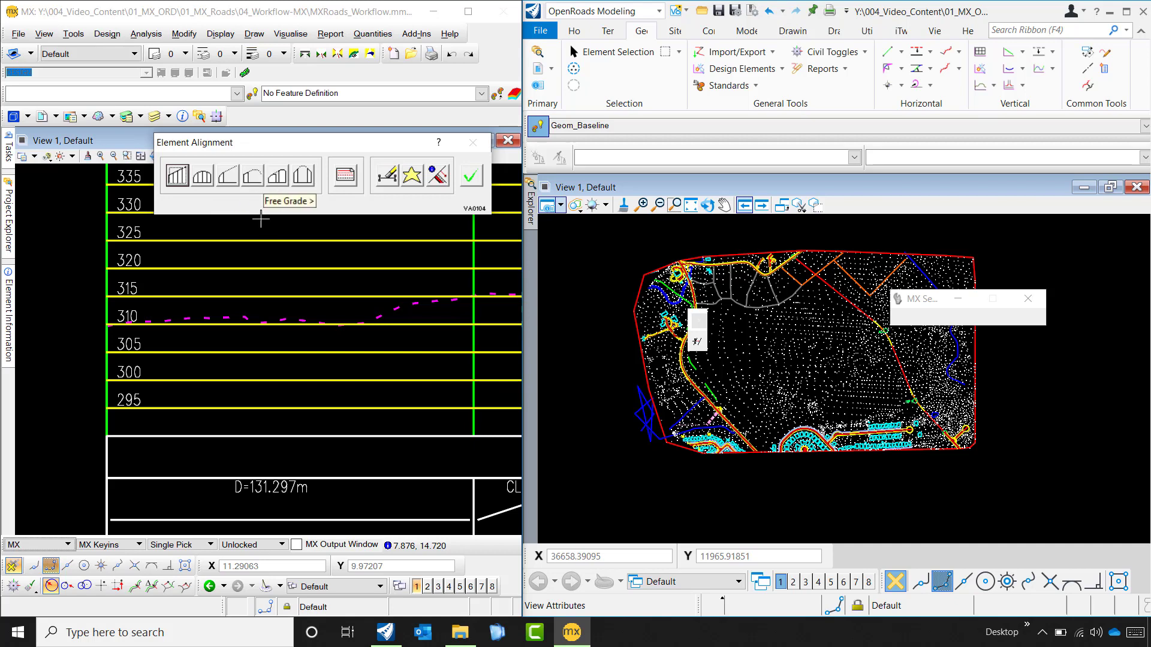
- Start a two-point fixed grade and snap its first point to the beginning of the ground profile, at chainage 0.000 and level 309.667
click(176, 178)
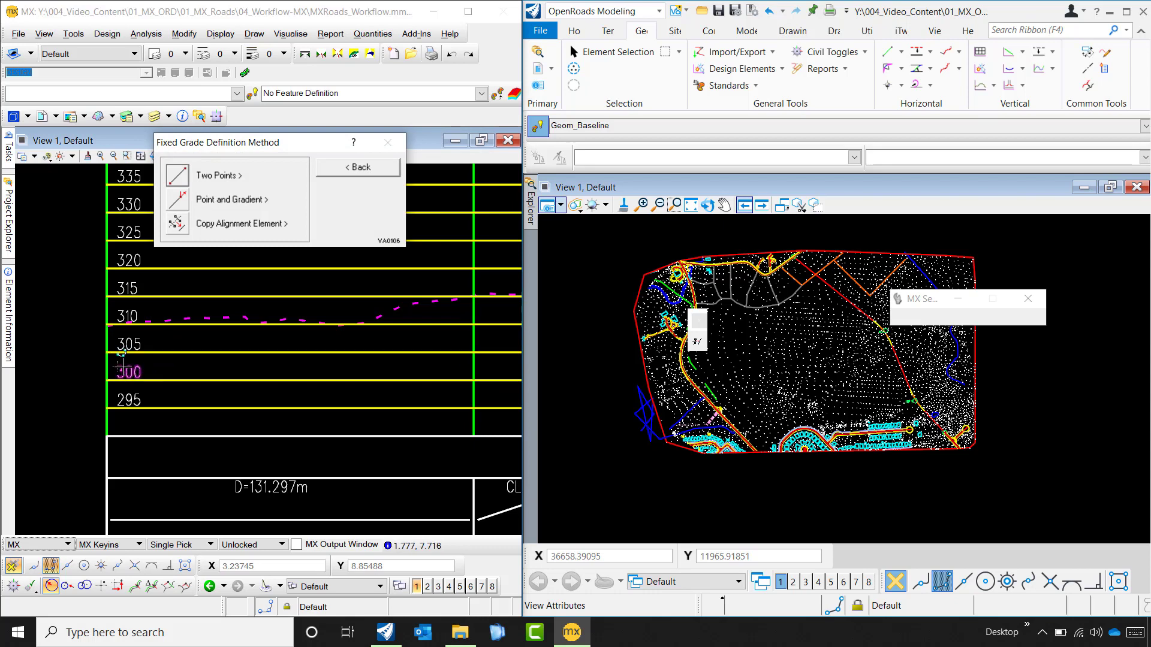
click(177, 177)
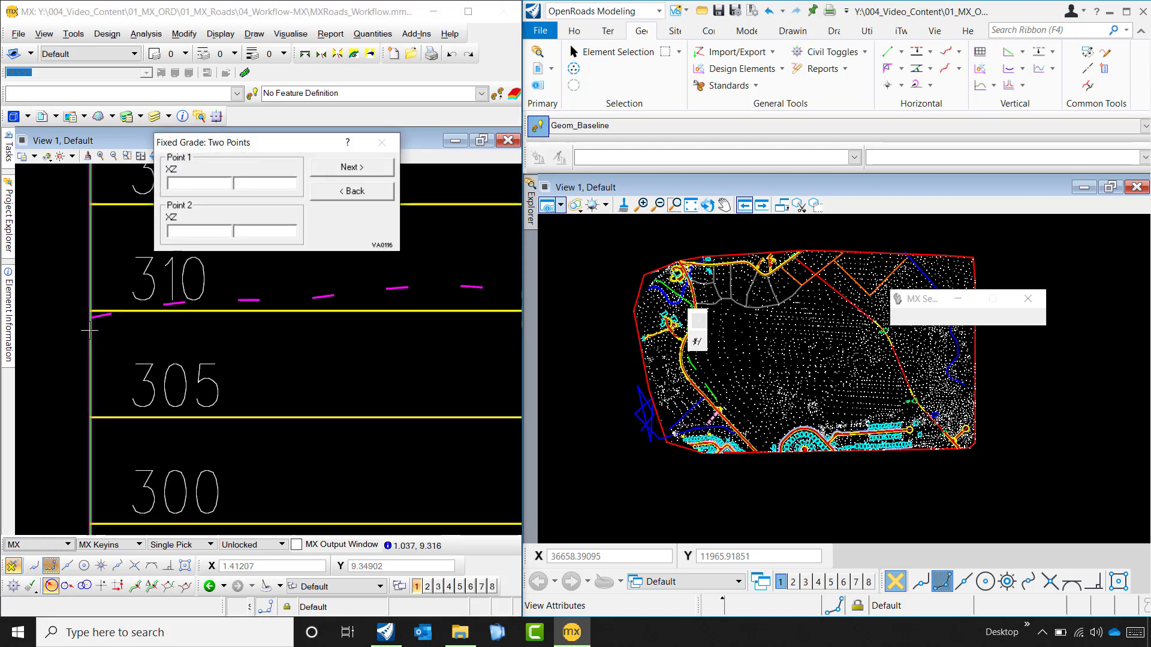
scroll(89, 329, up, 5)
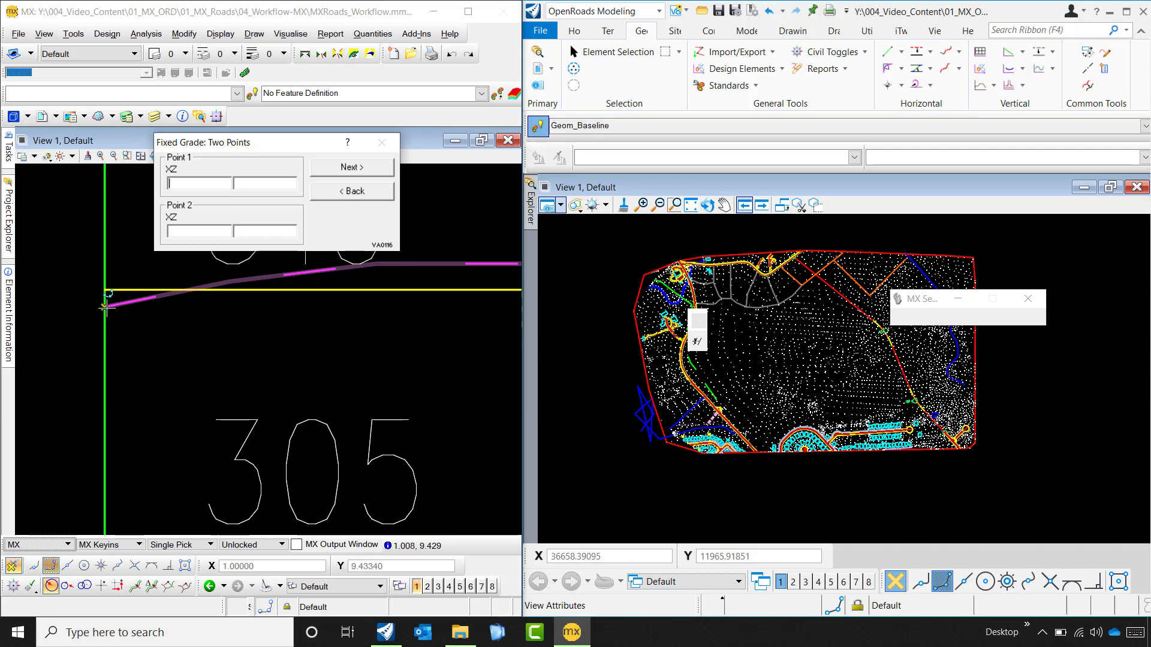
click(107, 307)
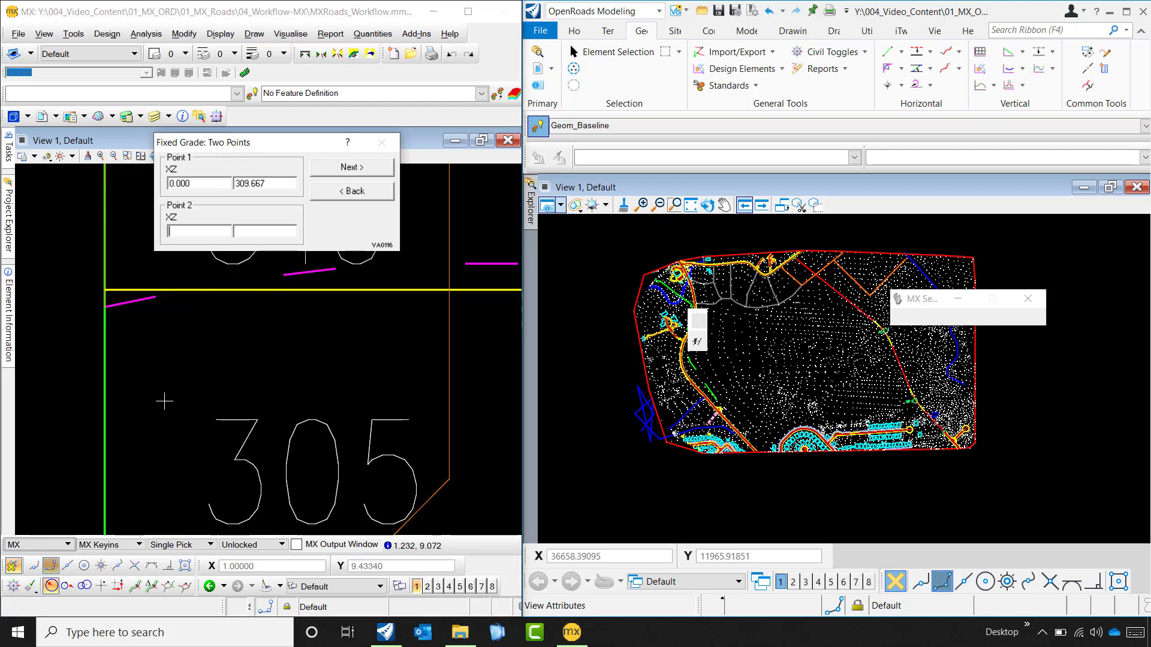
- Snap the grade's second point at about chainage 131.35 on the 320 level line and create the fixed grade
scroll(163, 400, down, 4)
scroll(164, 400, down, 4)
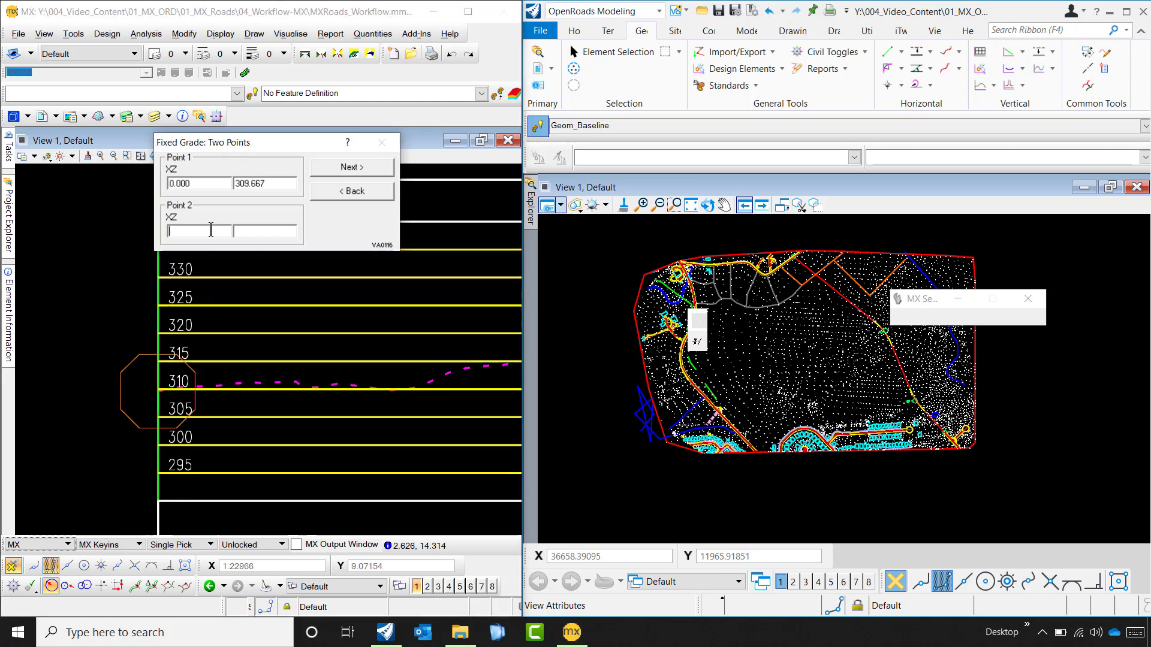
scroll(146, 429, down, 1)
scroll(261, 404, down, 3)
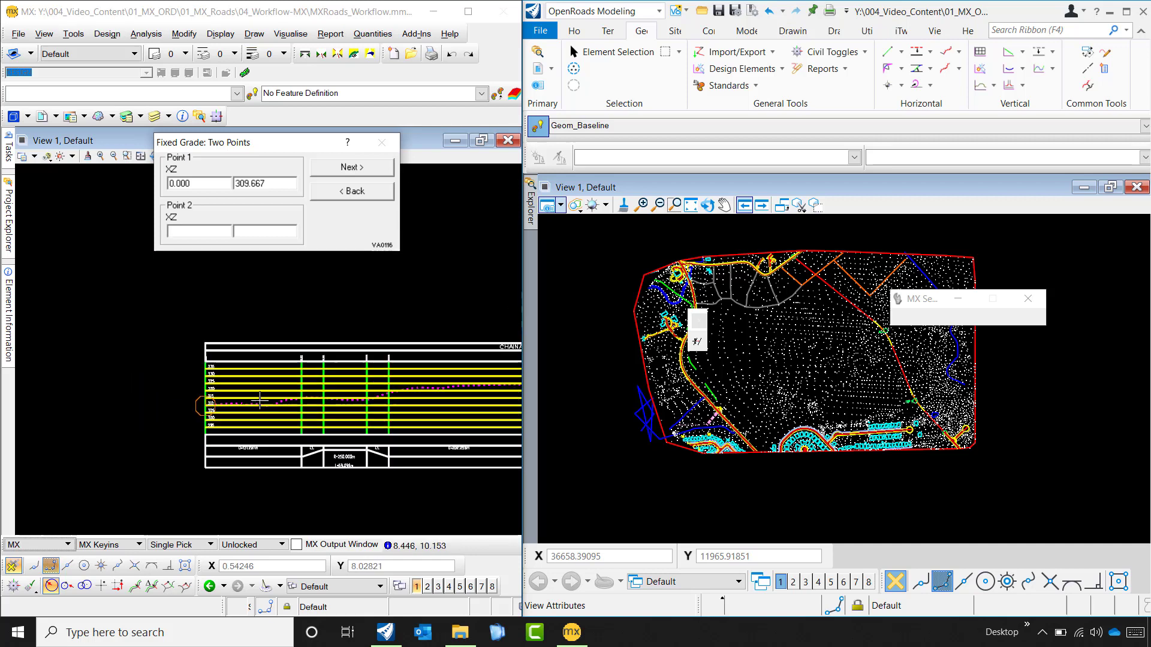
scroll(352, 414, up, 3)
scroll(269, 399, up, 5)
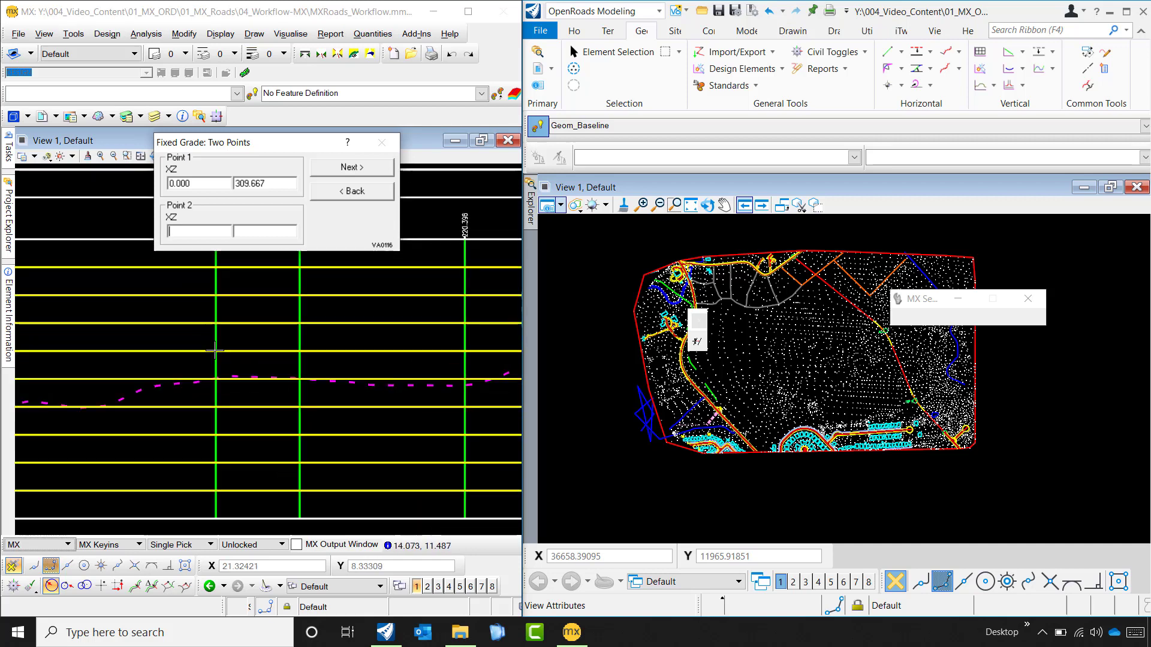
click(118, 565)
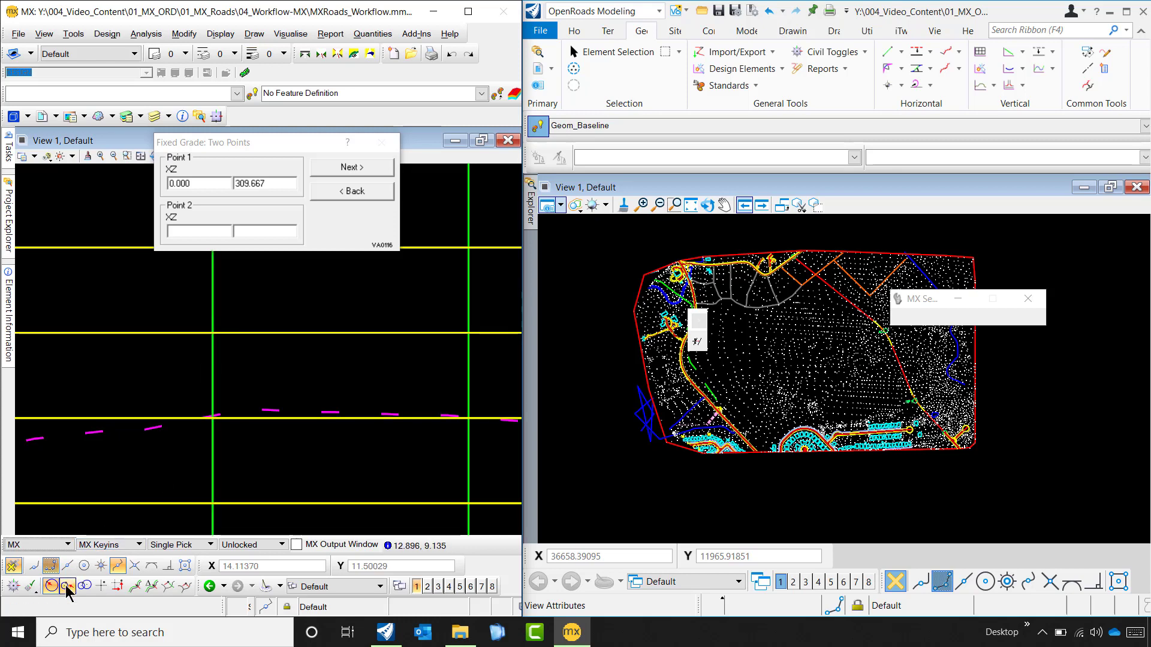
click(33, 563)
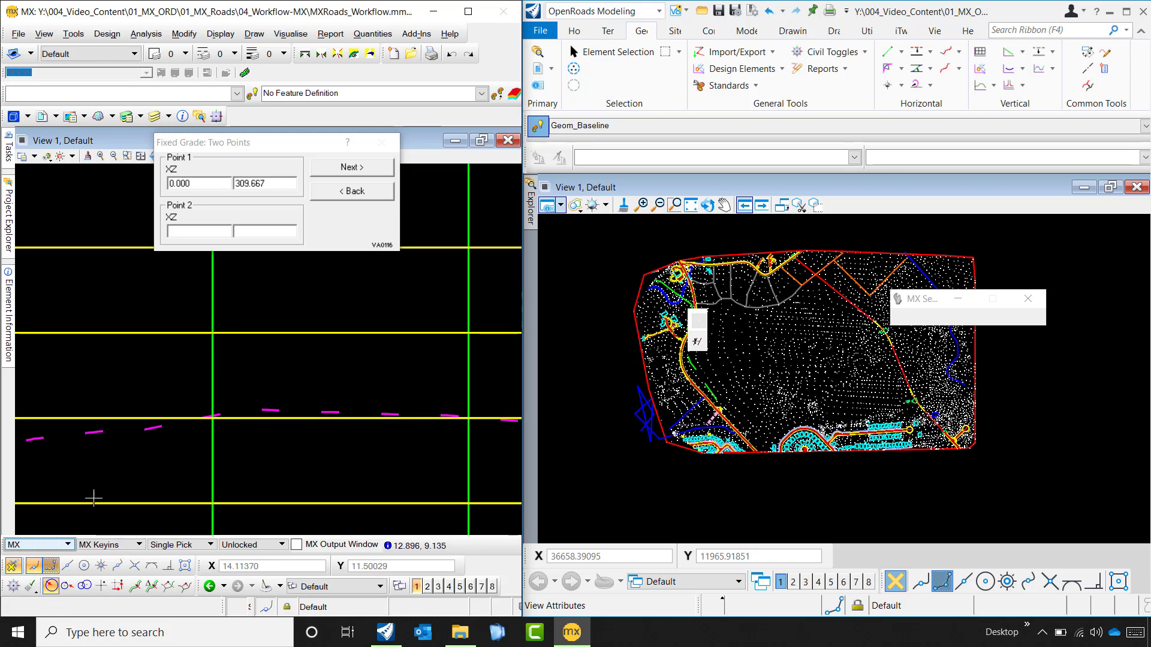
click(213, 332)
scroll(258, 360, down, 3)
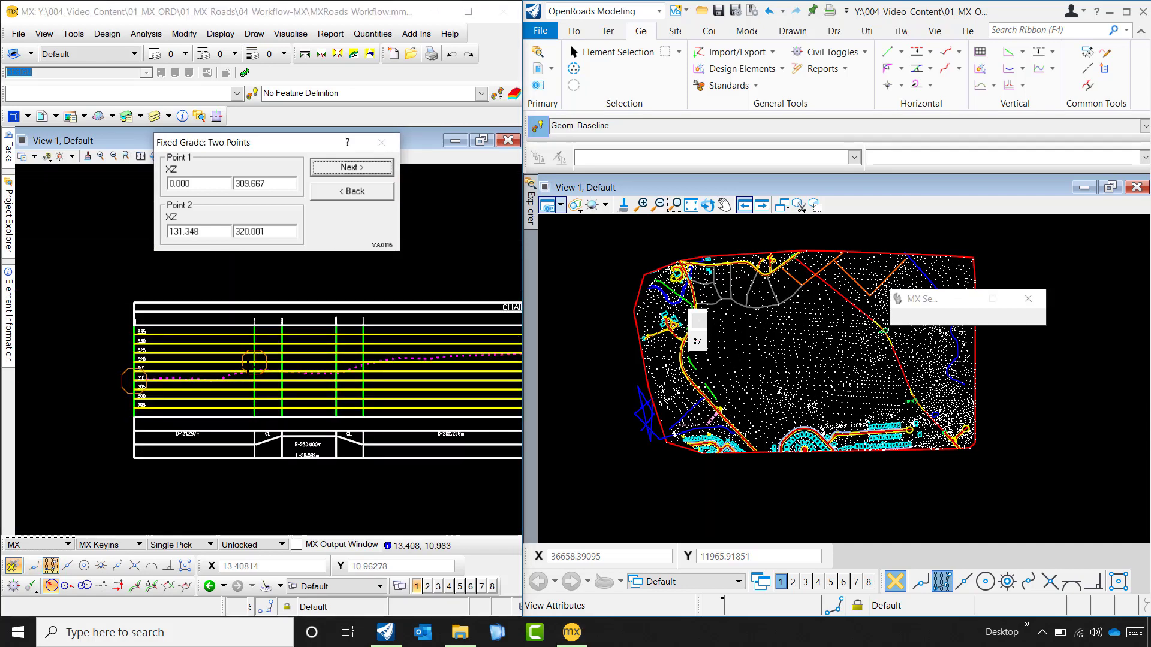
scroll(248, 367, up, 2)
scroll(249, 367, down, 4)
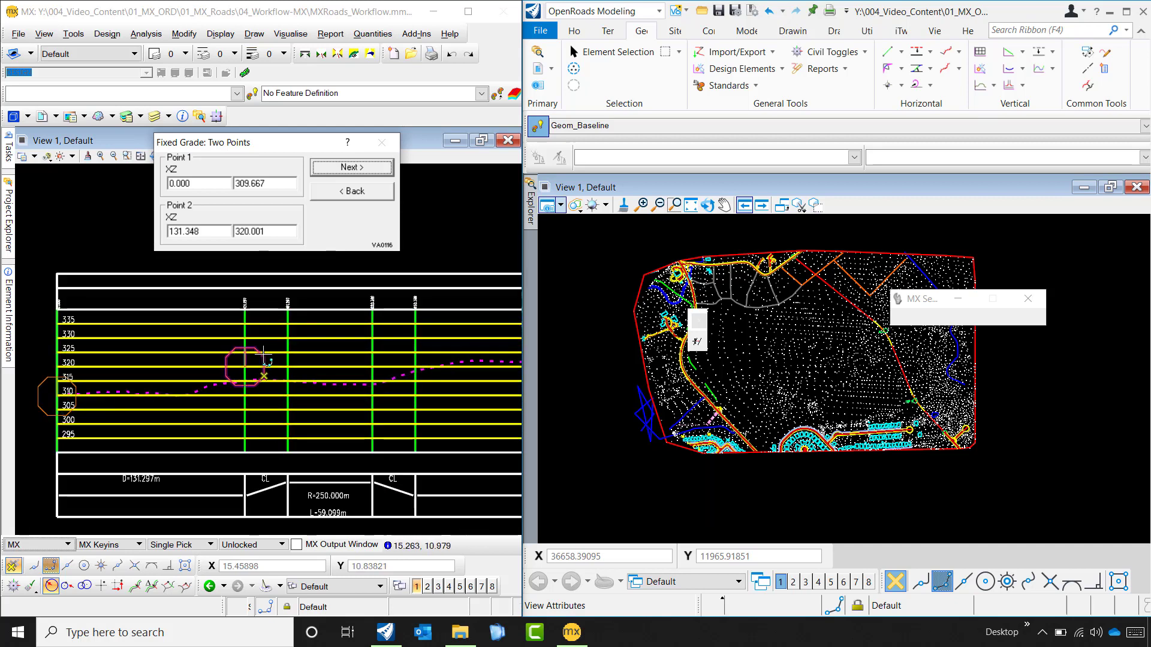
click(346, 171)
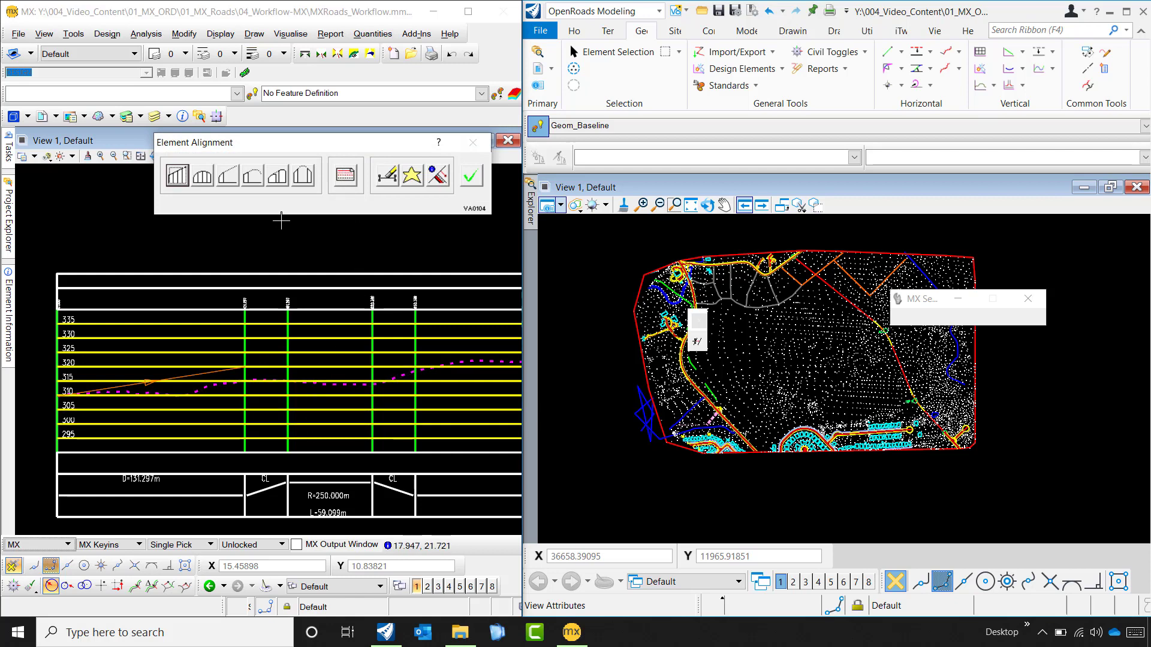
- Start a second two-point fixed grade and snap its first point to the end of the first grade, at chainage 131.297 and level 320.043
click(176, 176)
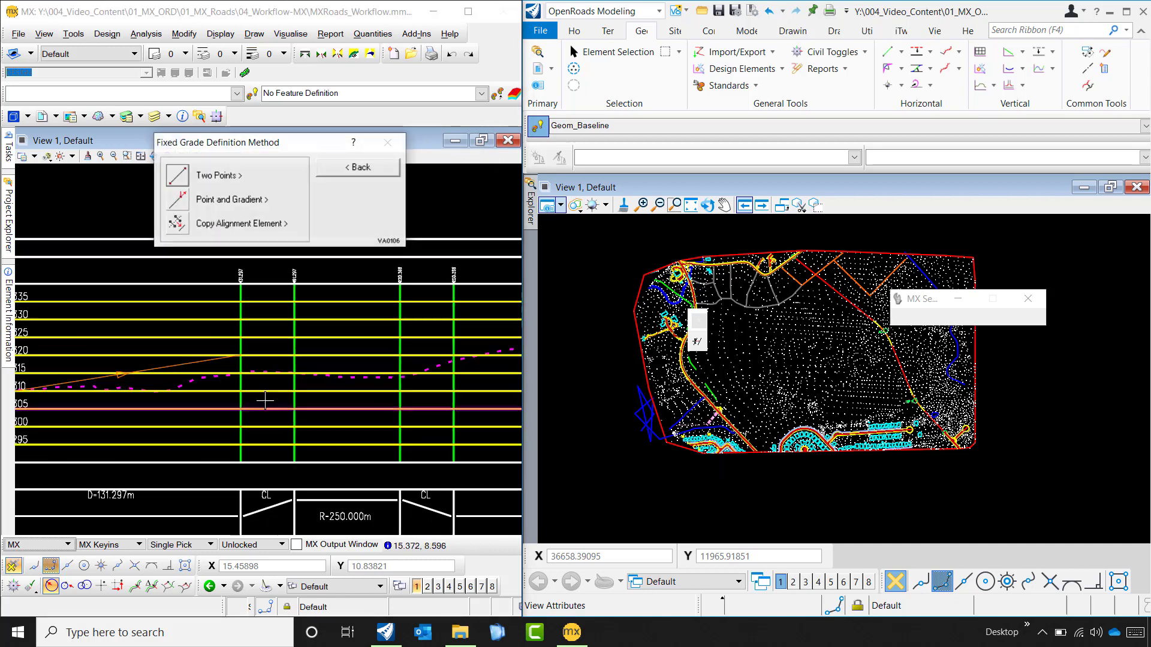
scroll(257, 389, up, 2)
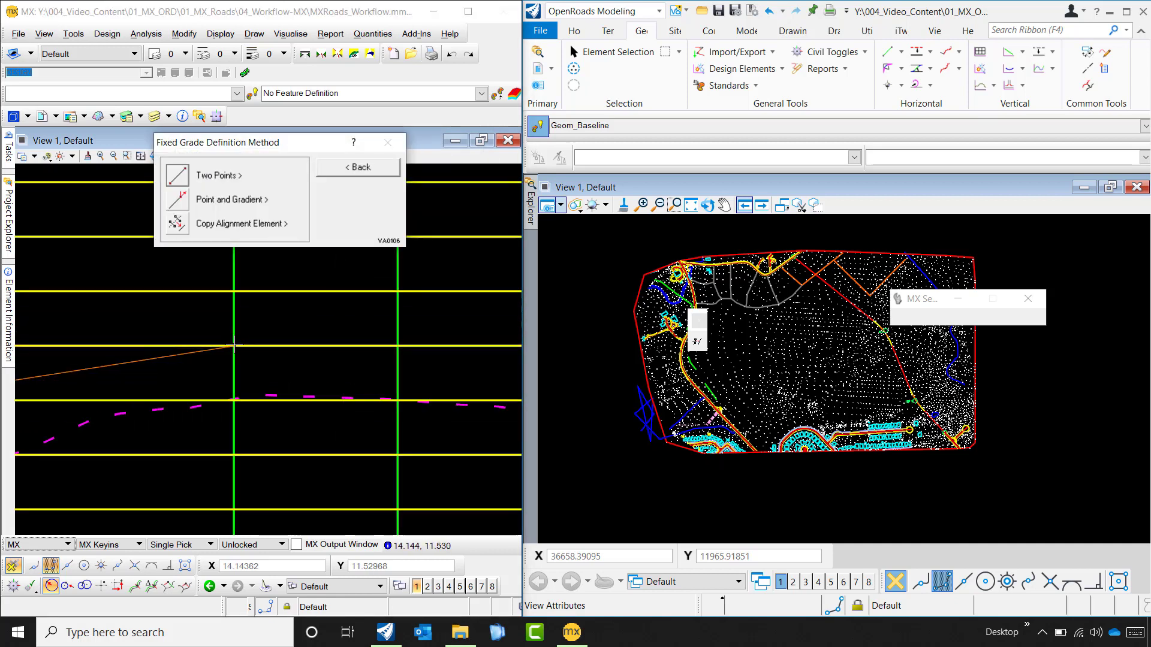
scroll(240, 346, up, 3)
click(177, 176)
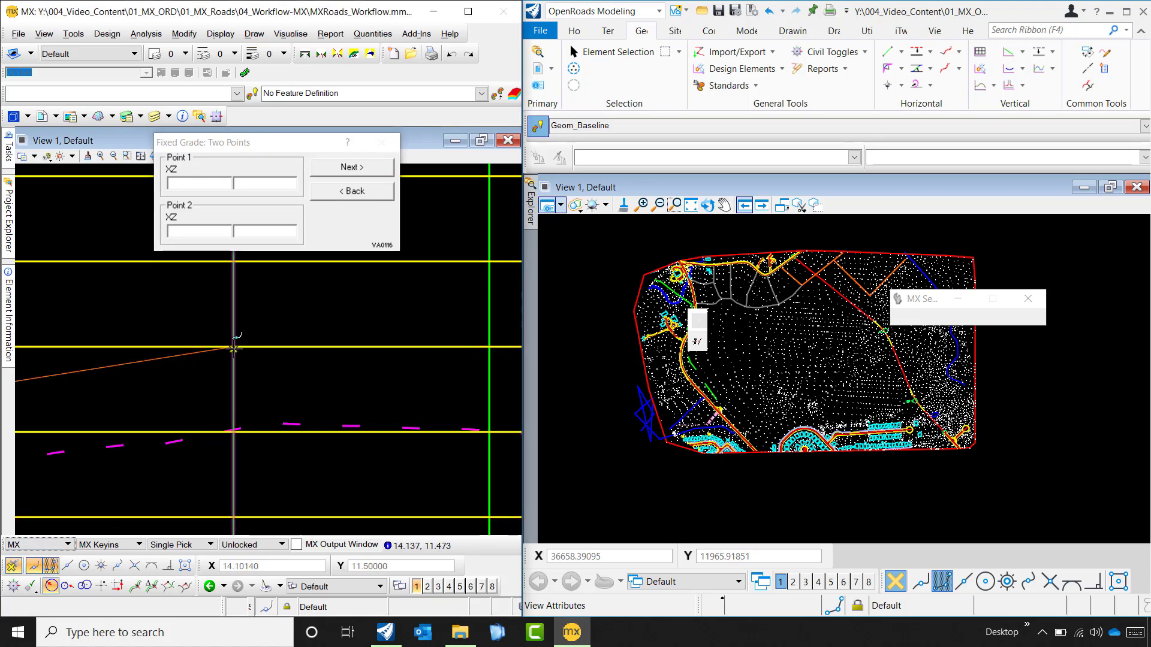
click(264, 373)
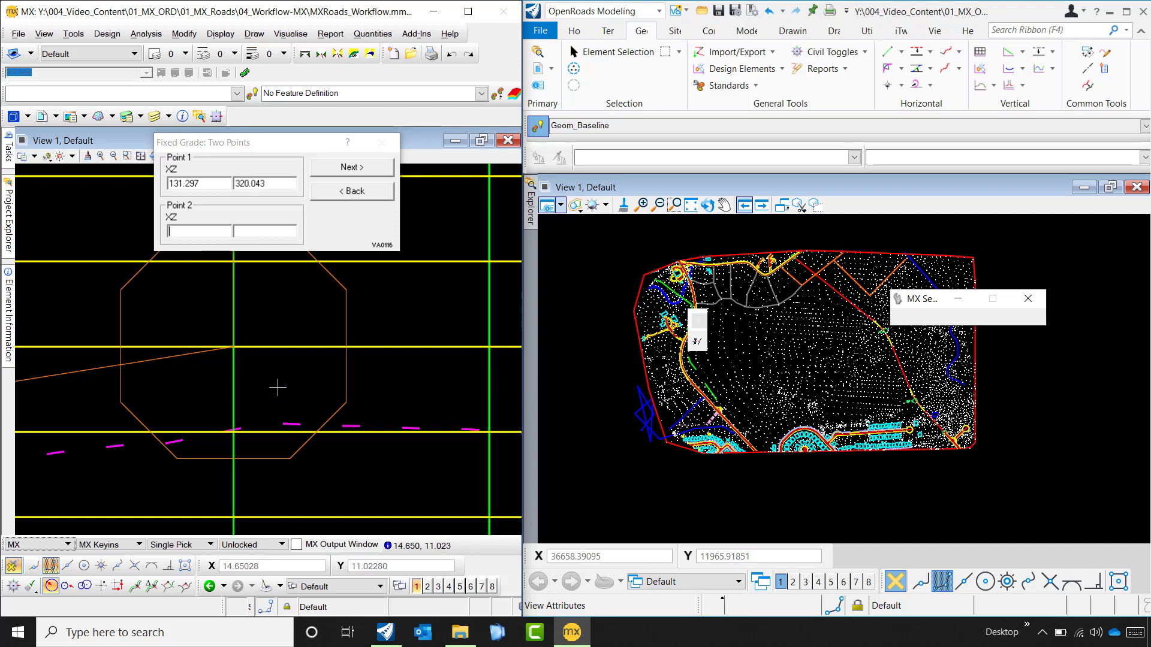
- Snap the second grade's end point near the 325 level line at chainage 452.652 and level 324.846, and create the fixed grade
scroll(309, 388, down, 4)
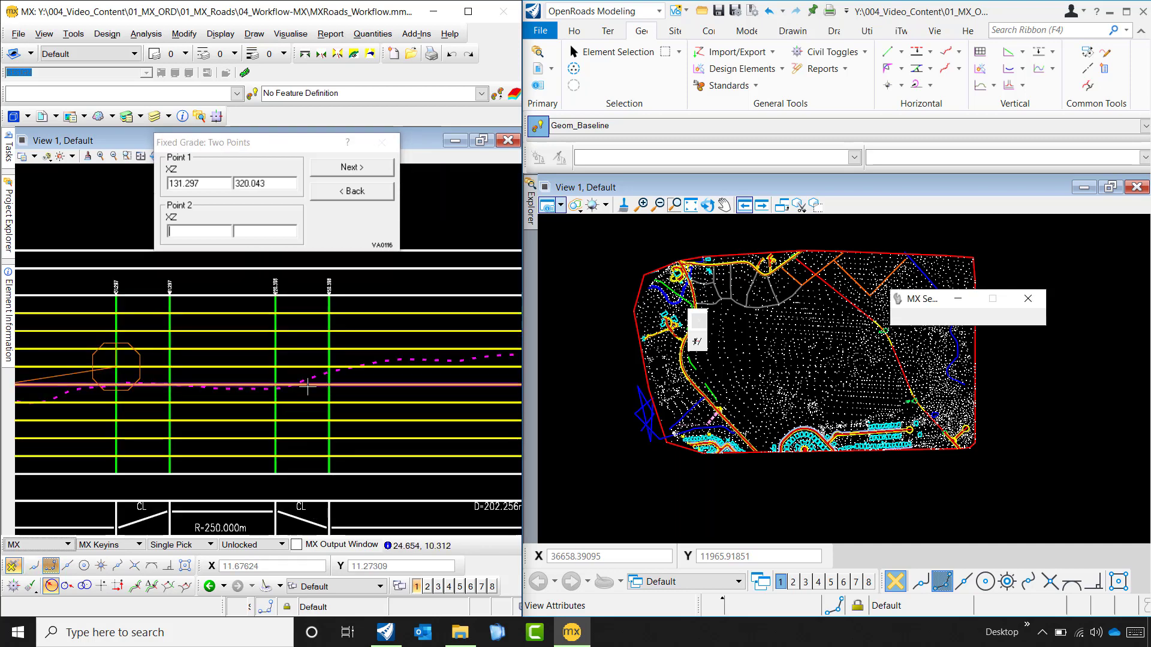
scroll(309, 389, up, 2)
scroll(336, 379, down, 4)
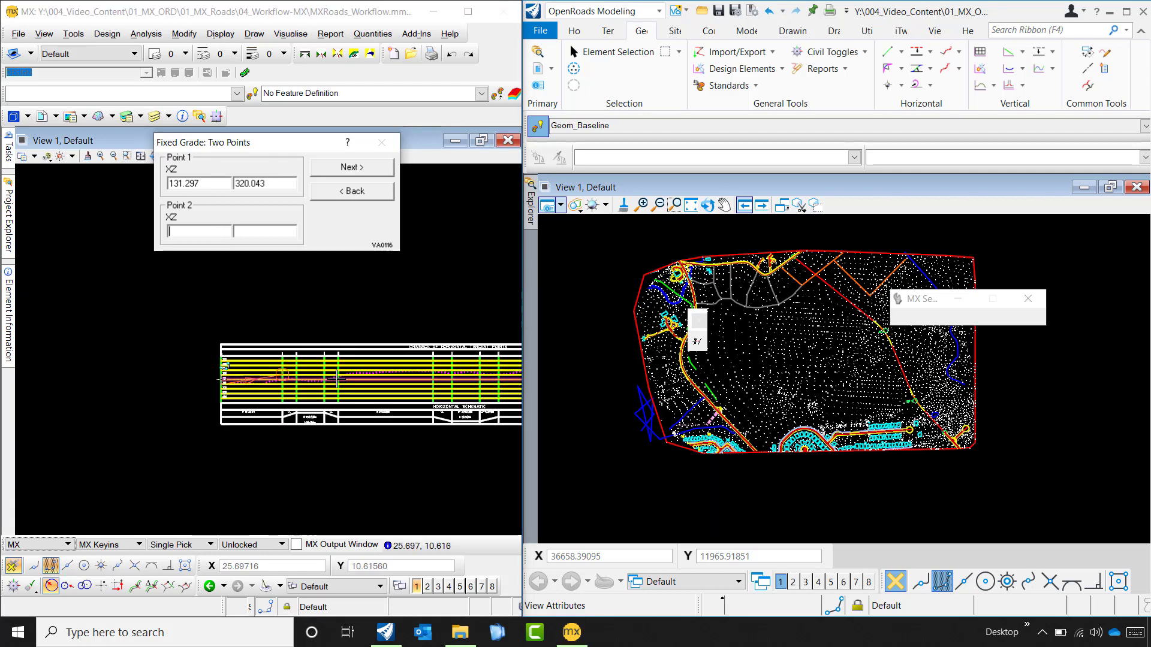
scroll(336, 378, down, 1)
scroll(336, 379, up, 2)
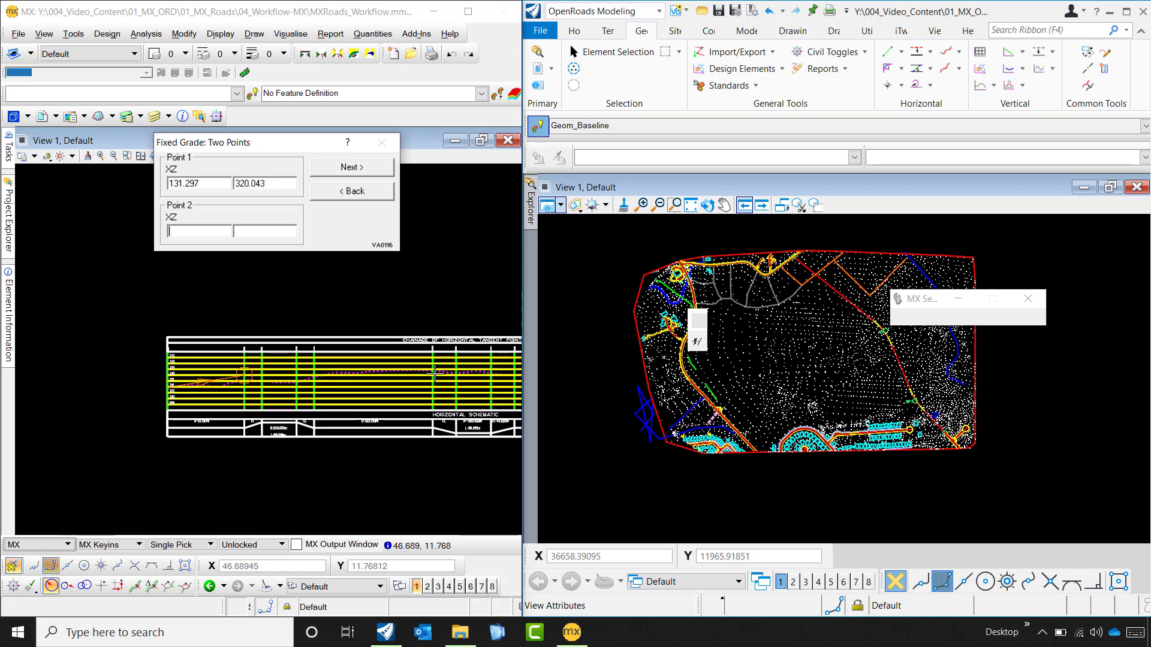
scroll(432, 369, up, 3)
scroll(429, 360, up, 2)
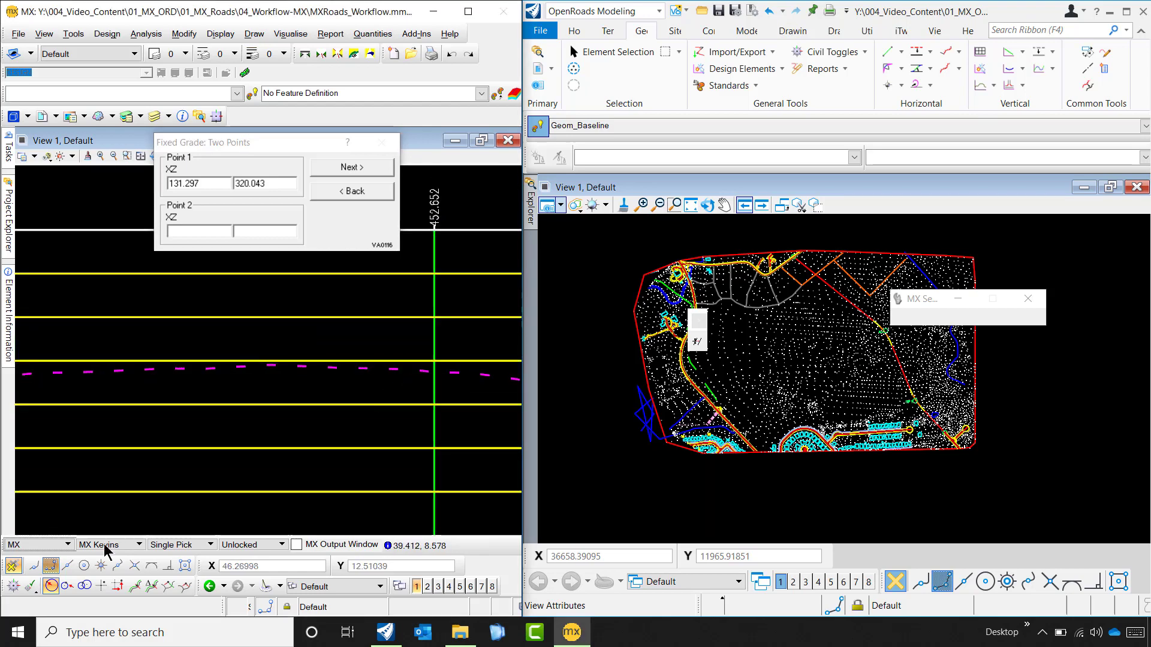
click(34, 566)
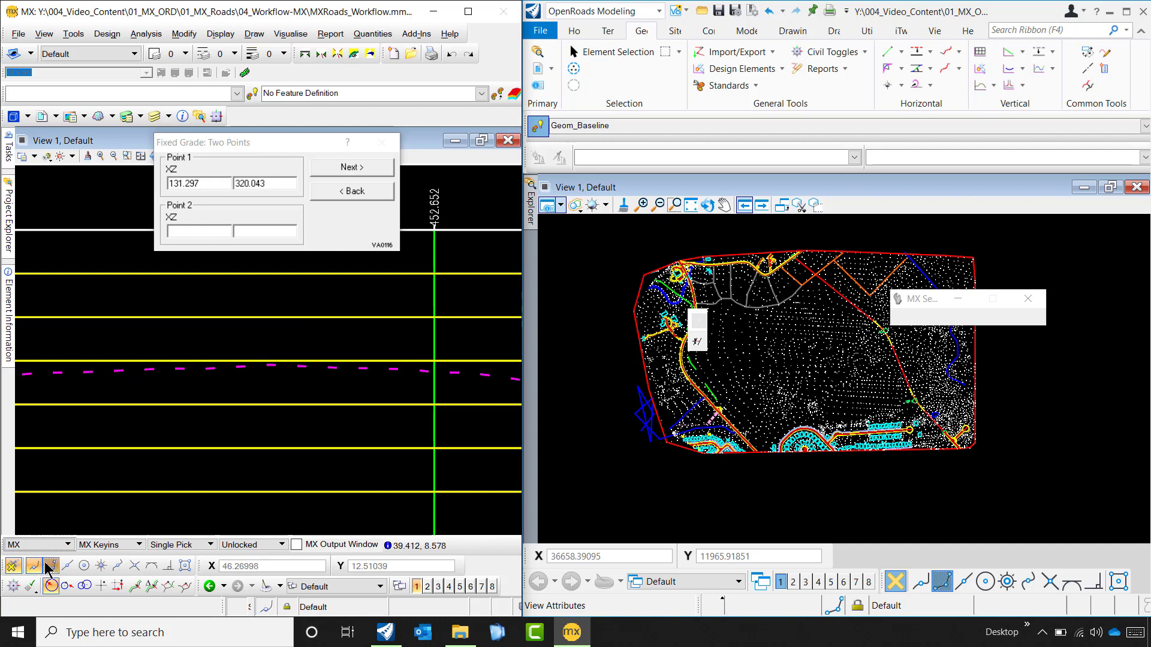
click(432, 366)
scroll(383, 396, down, 4)
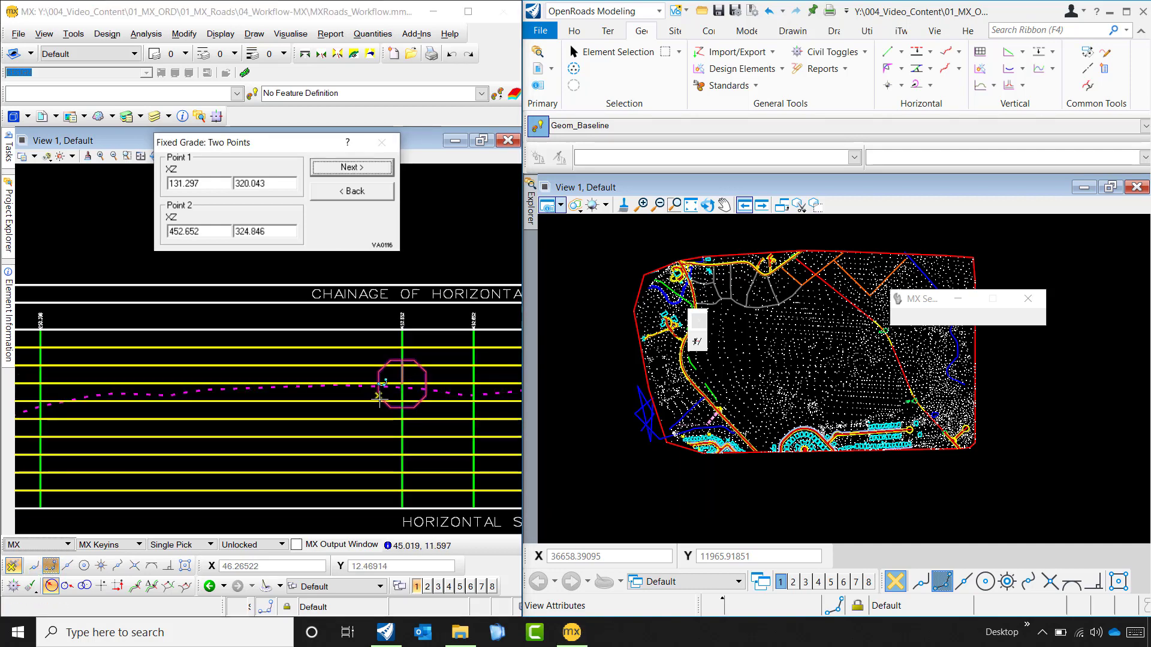
click(369, 164)
- Start a third two-point fixed grade and snap its first point near the second grade's end, at chainage 452.500 and level 324.839
scroll(296, 407, up, 5)
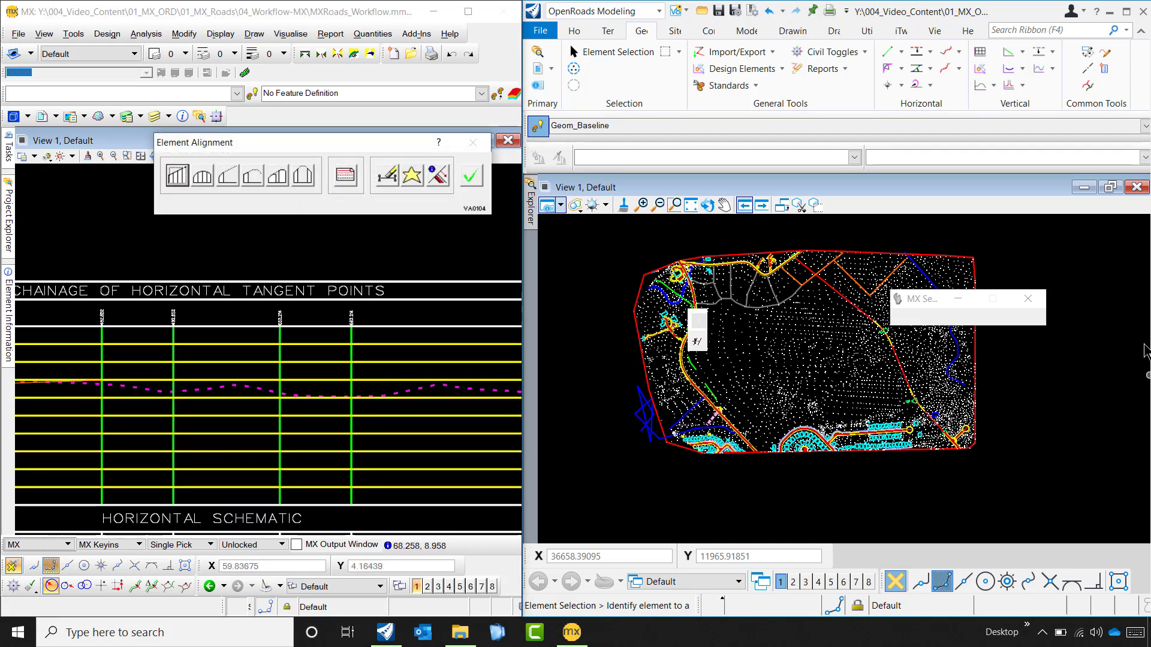
scroll(107, 406, up, 3)
scroll(107, 405, up, 4)
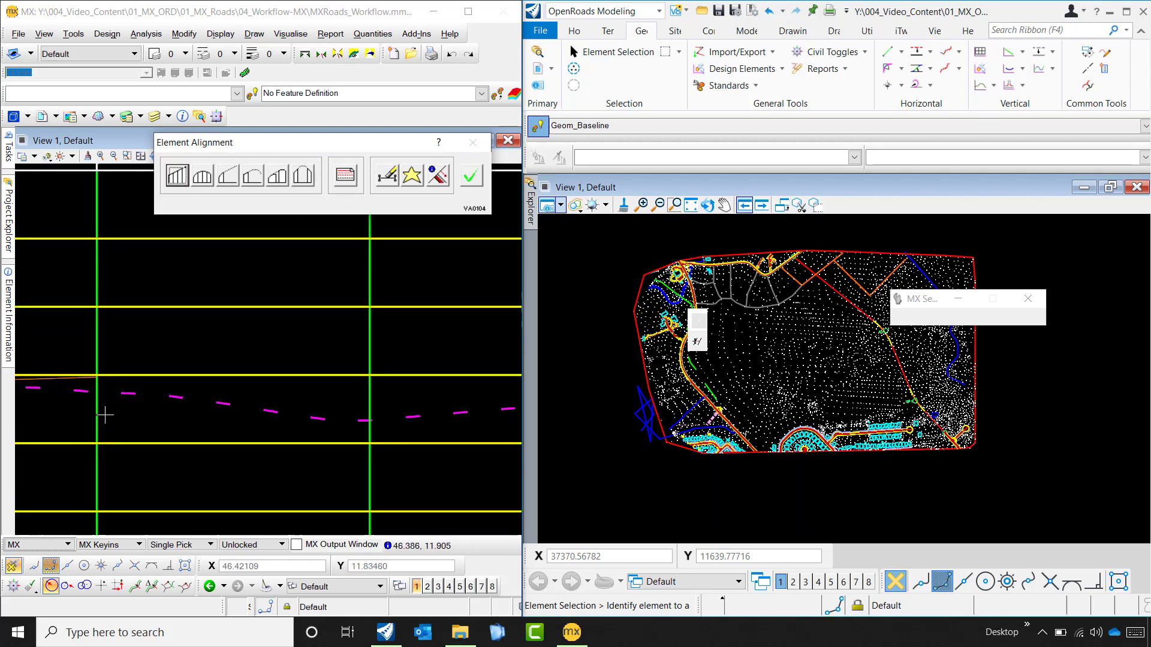
click(177, 176)
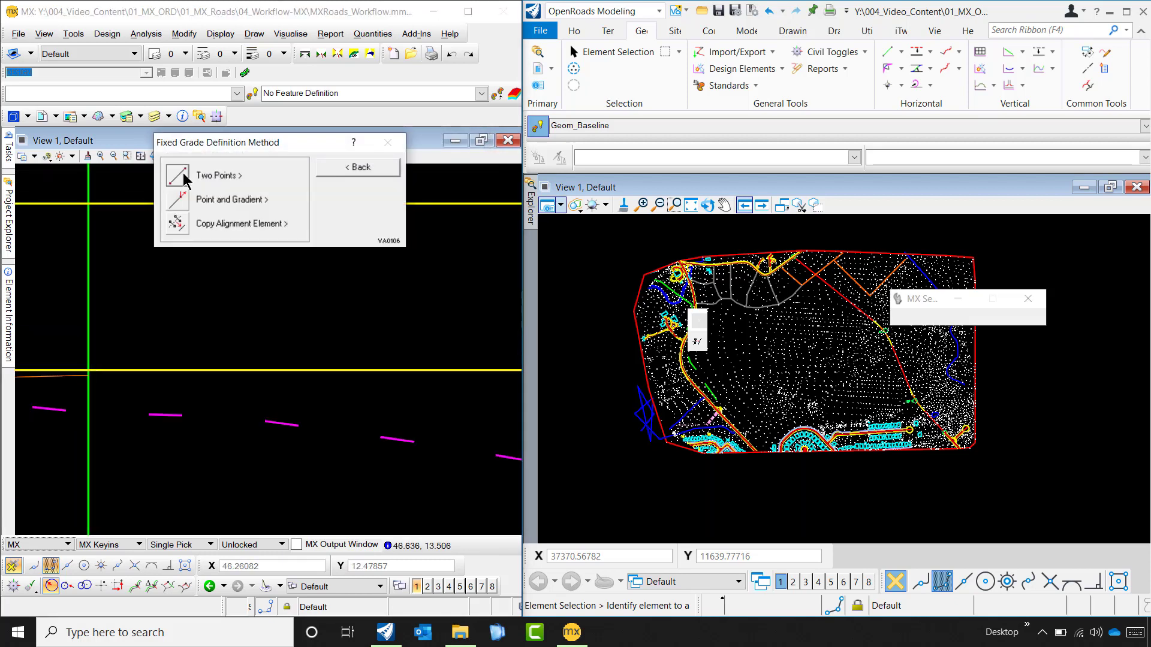
click(180, 177)
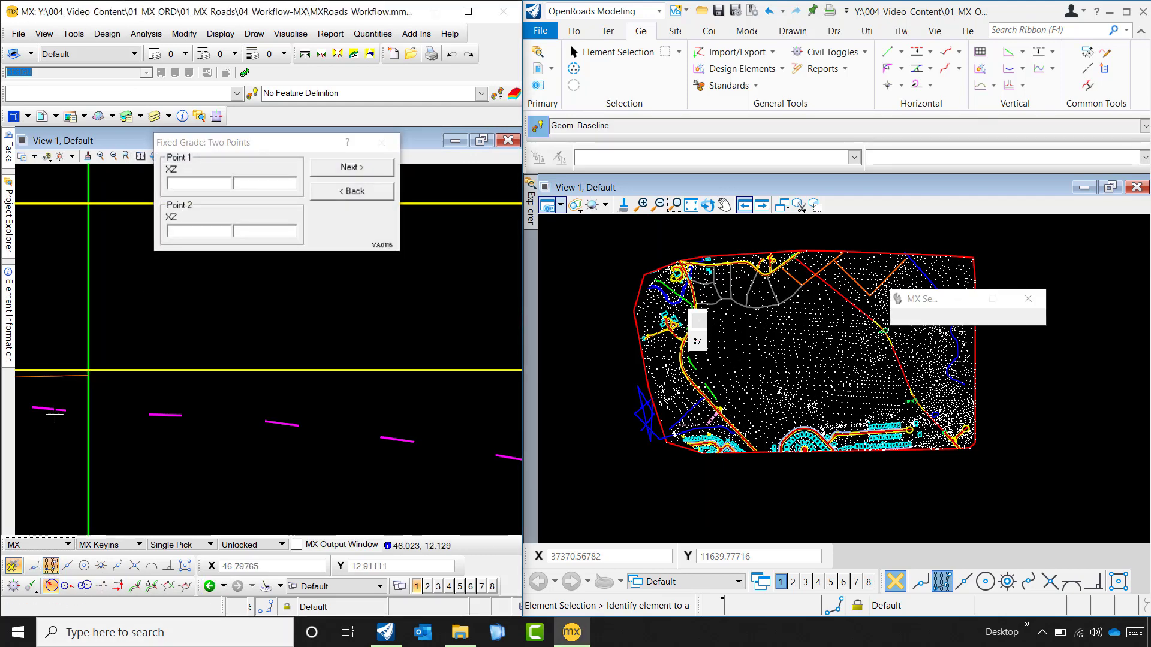
click(121, 408)
- Snap the third grade's second point to the end of the ground profile, at chainage 1039.069 and level 307.469, and create the grade
scroll(380, 388, down, 2)
scroll(381, 383, up, 1)
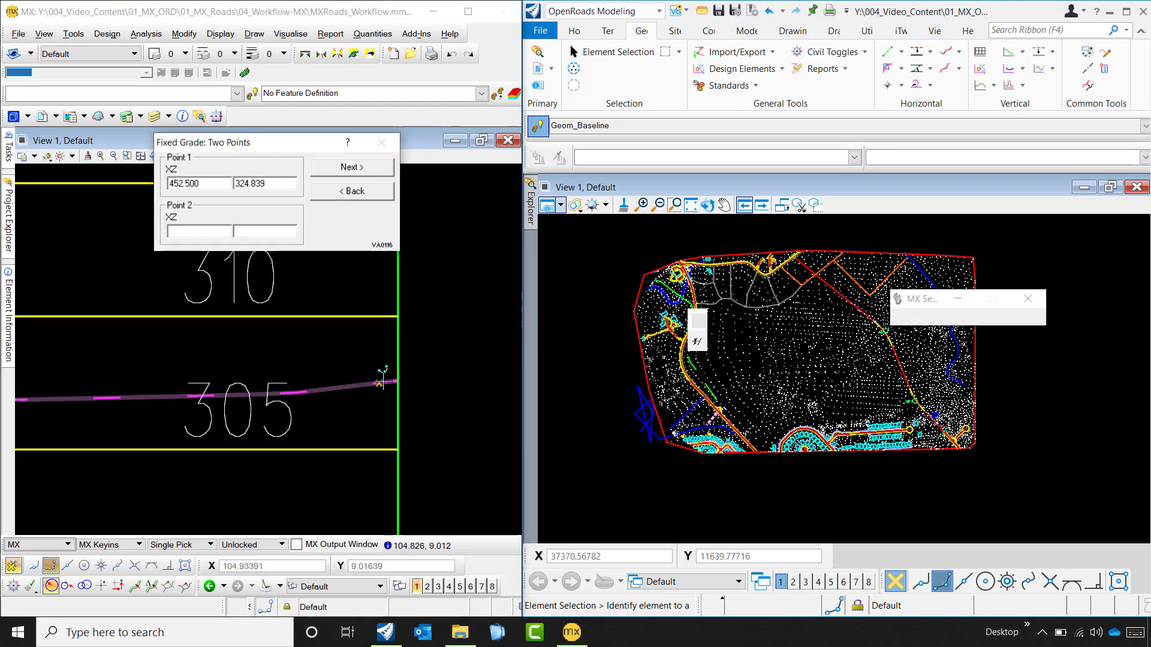
click(397, 381)
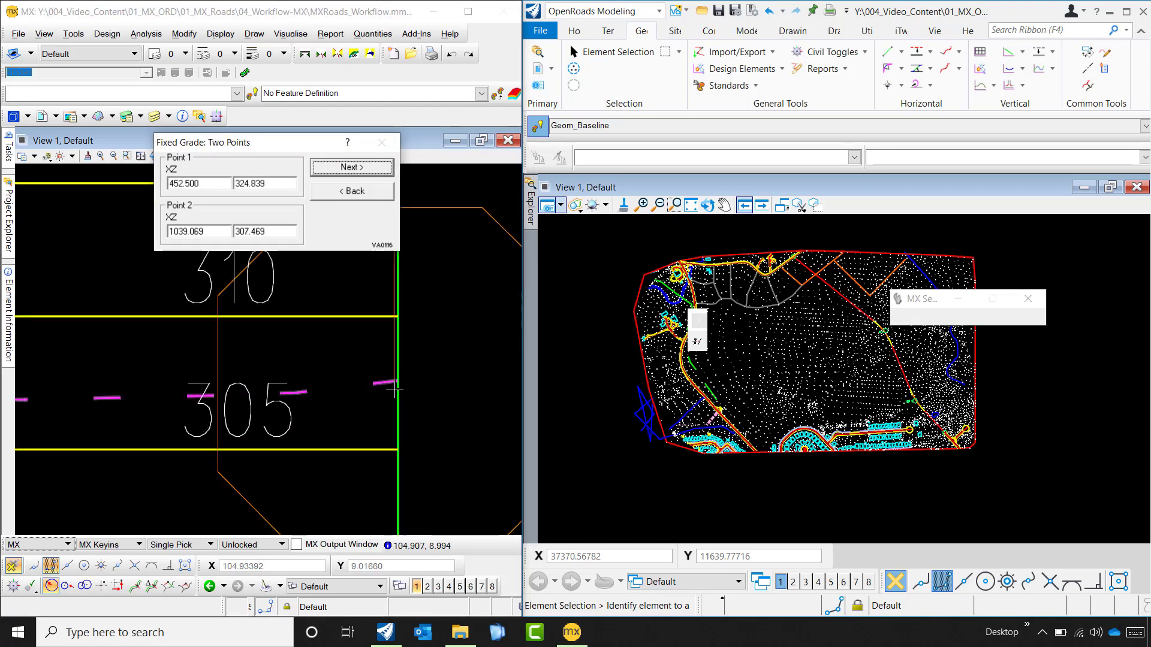
scroll(406, 414, down, 2)
scroll(445, 378, down, 4)
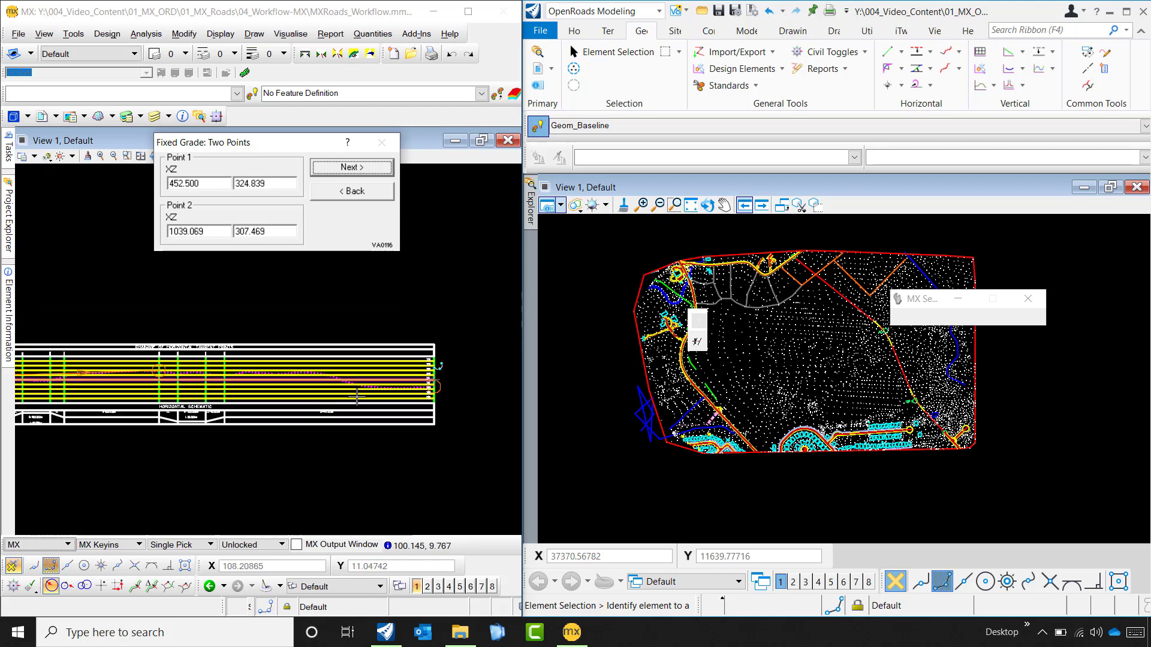
click(344, 174)
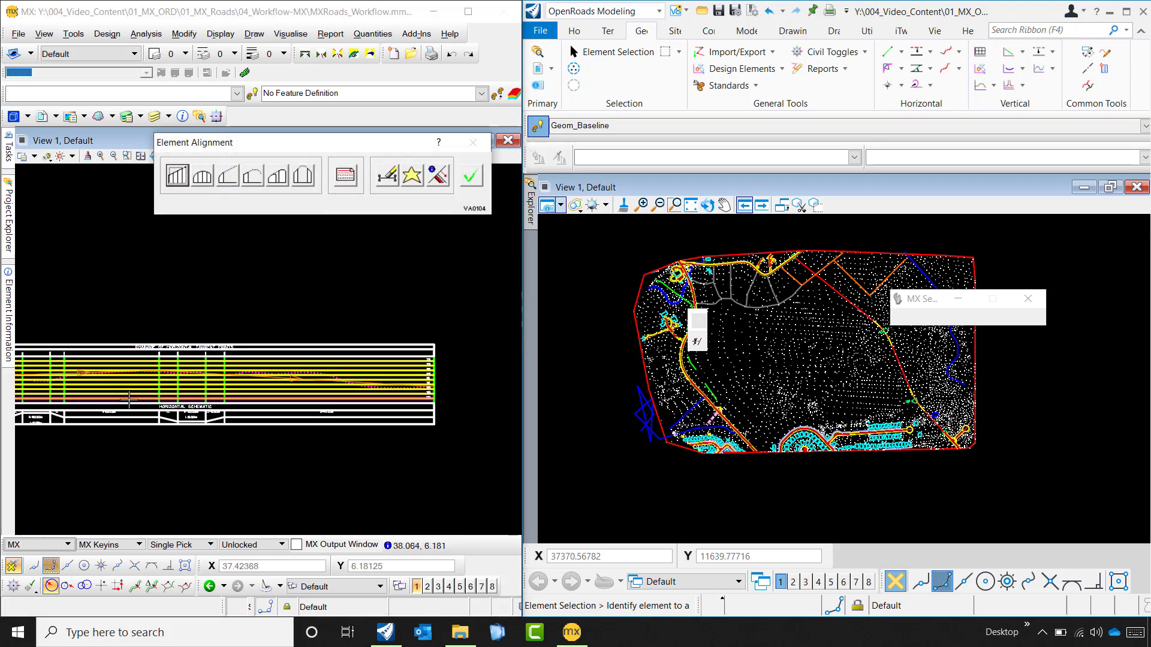
scroll(87, 379, up, 3)
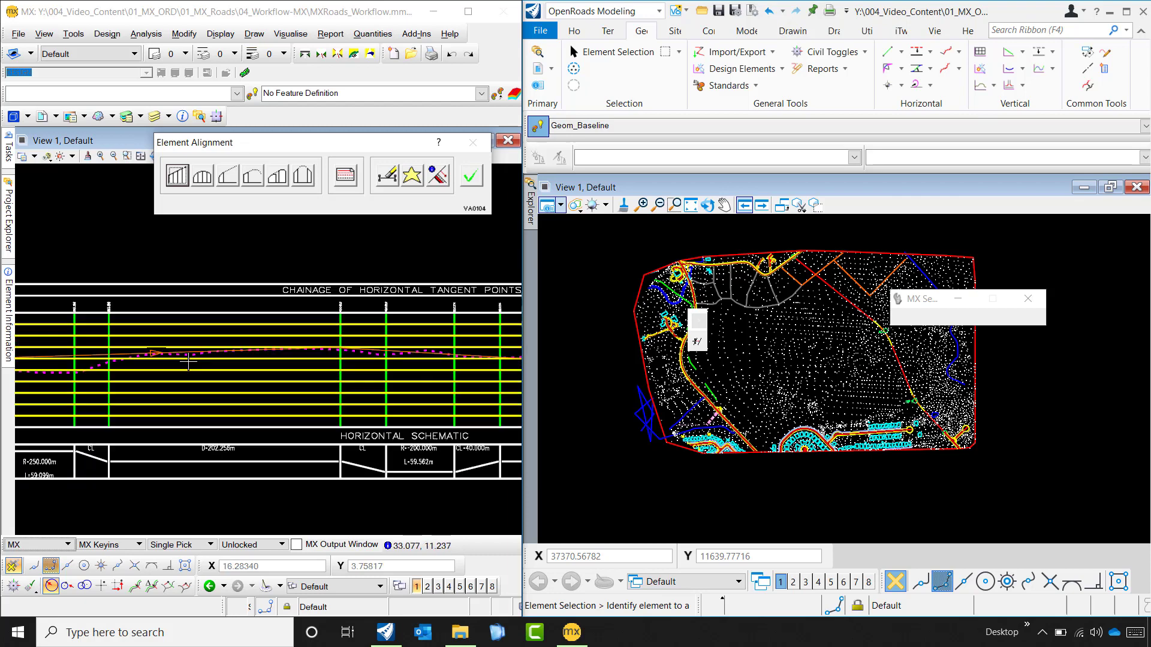
scroll(149, 354, down, 3)
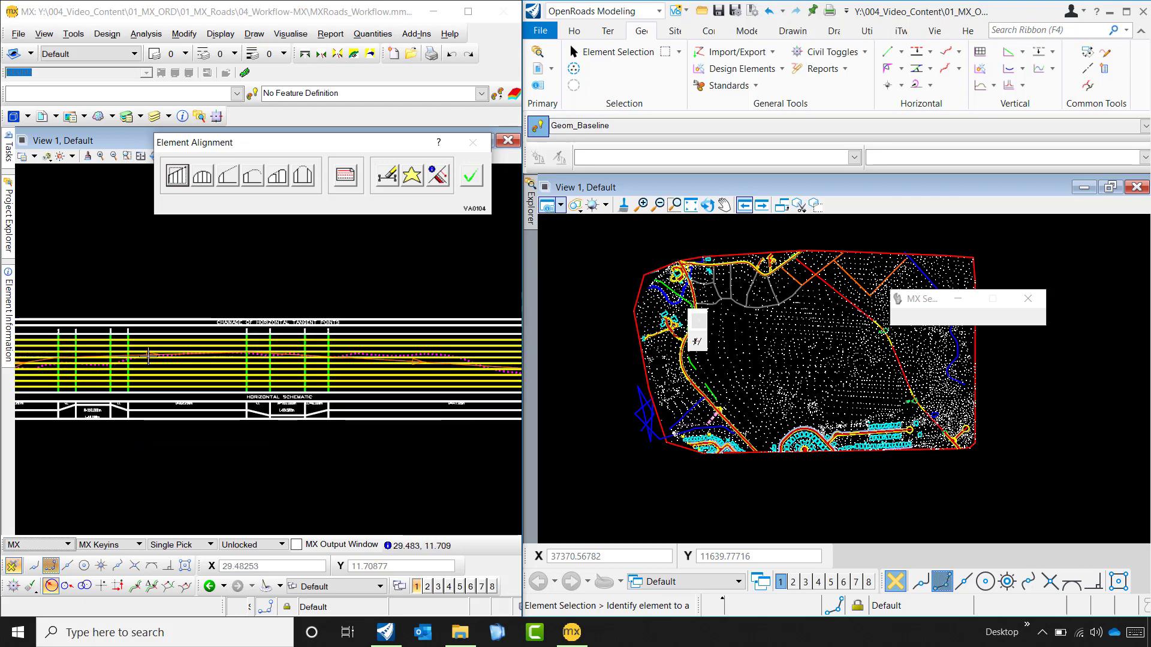
scroll(149, 355, down, 2)
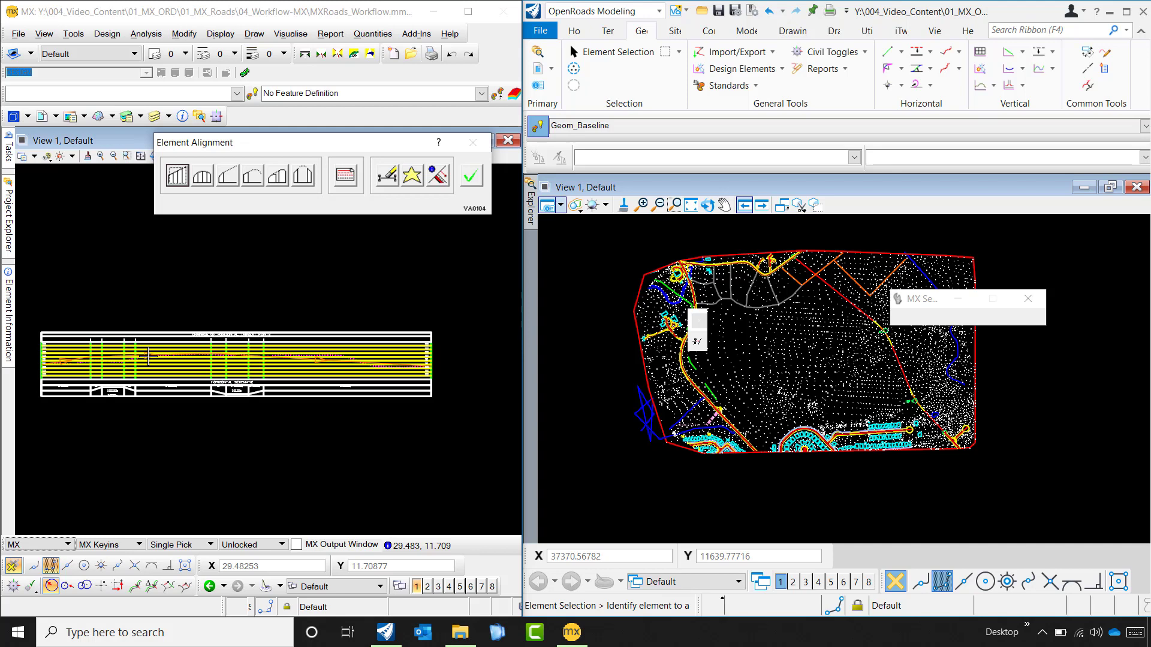
scroll(149, 356, up, 1)
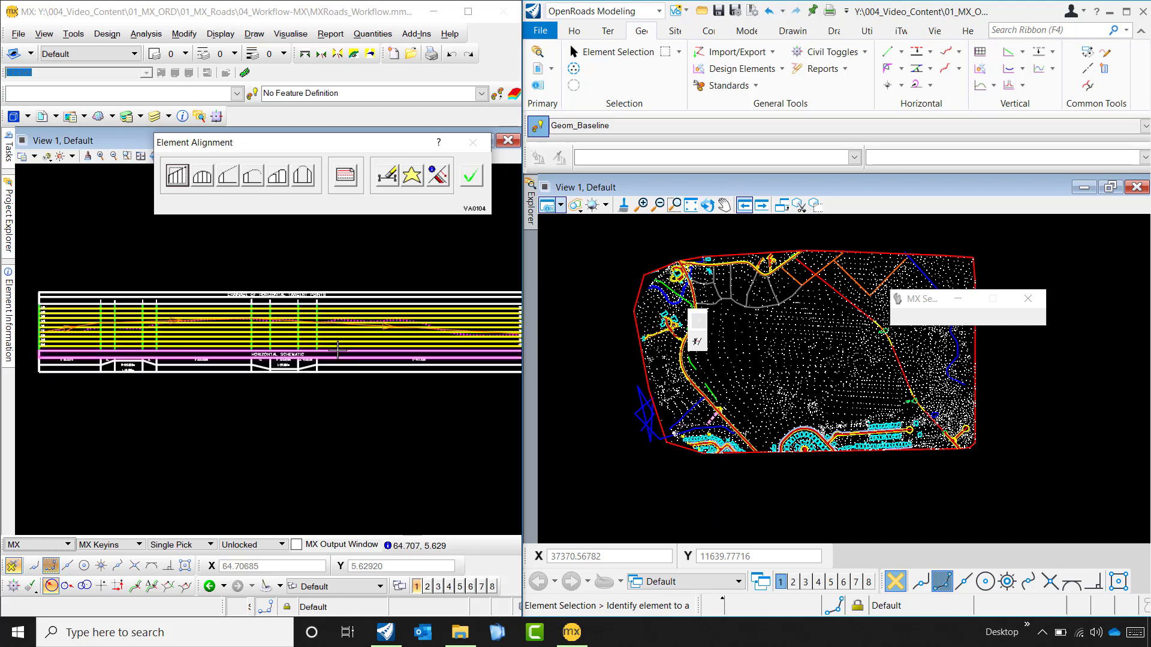
click(204, 178)
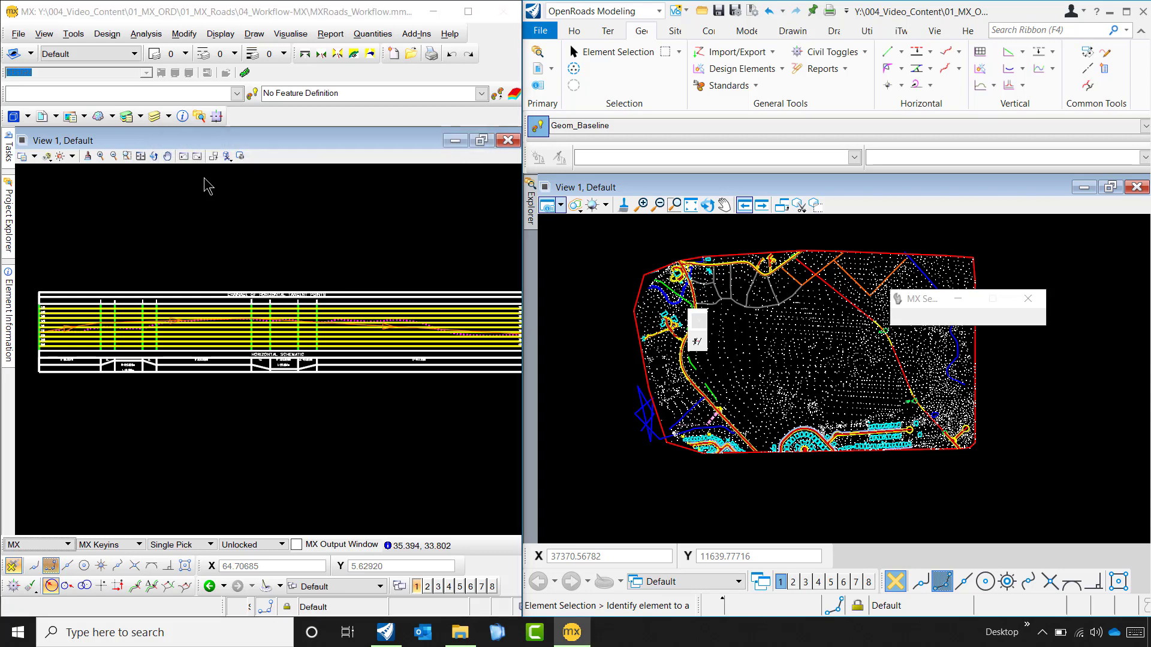
click(333, 168)
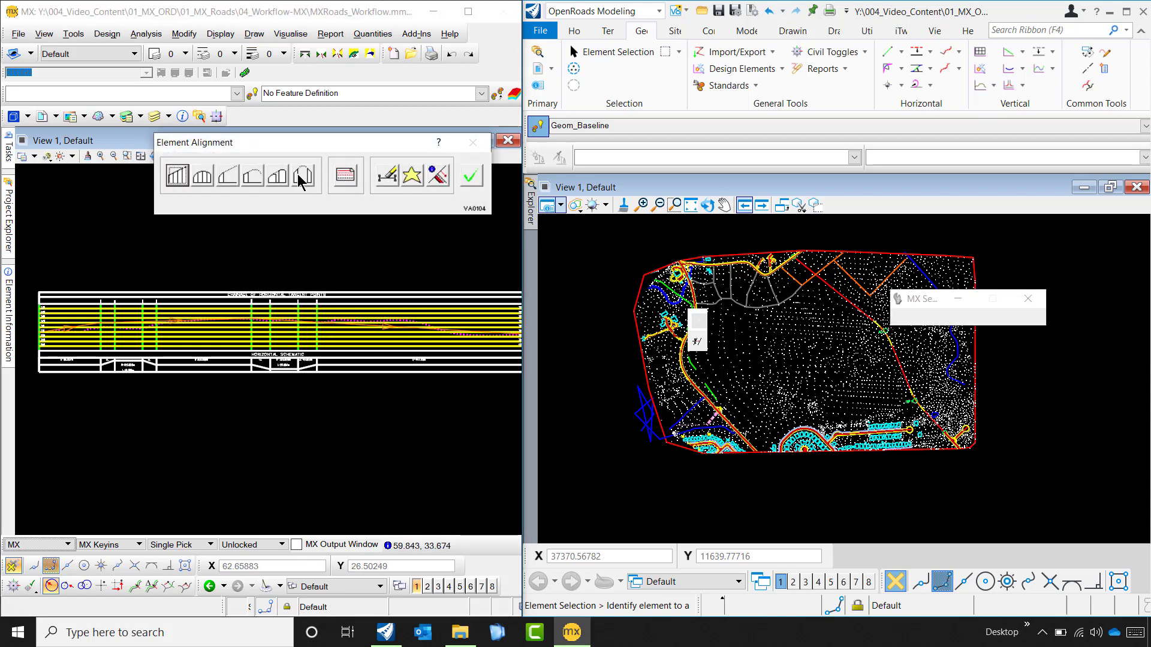
- Start a free curve defined by curve parameter with the Hog shape and set its radius to 500
click(302, 178)
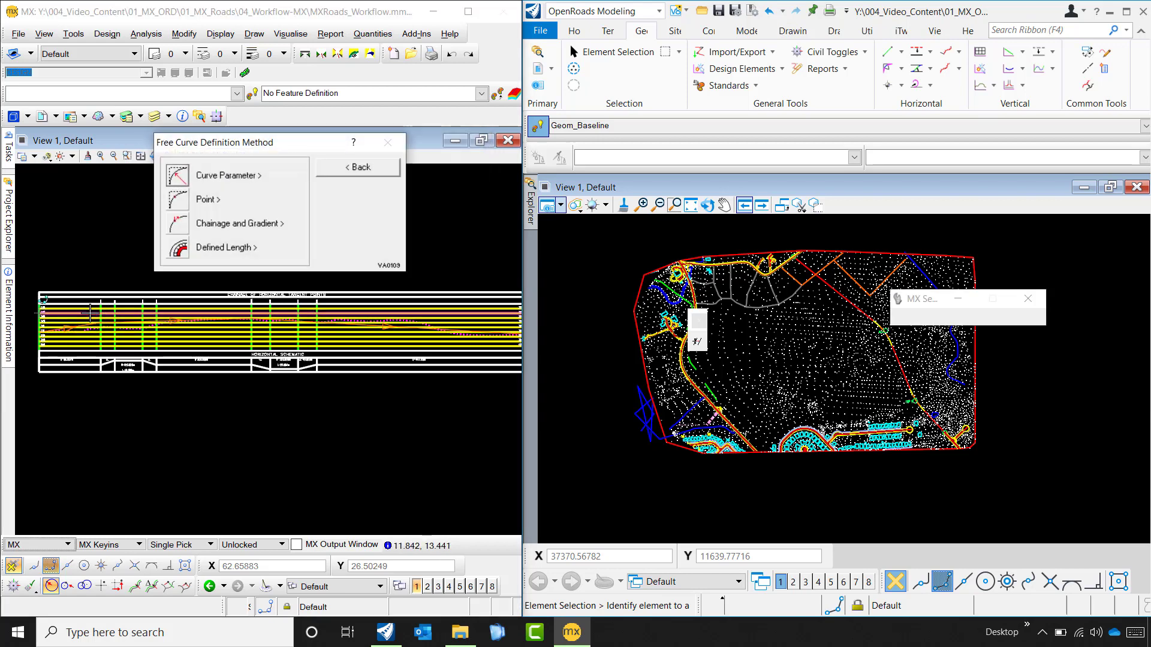
click(184, 182)
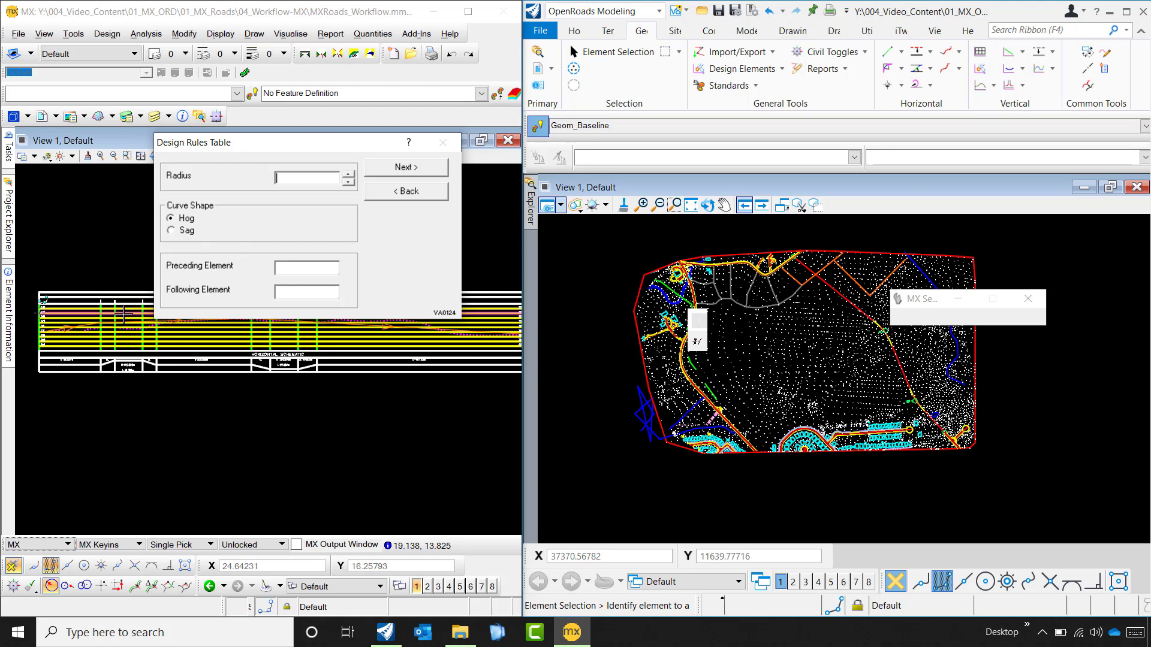
scroll(99, 320, up, 4)
scroll(99, 320, down, 2)
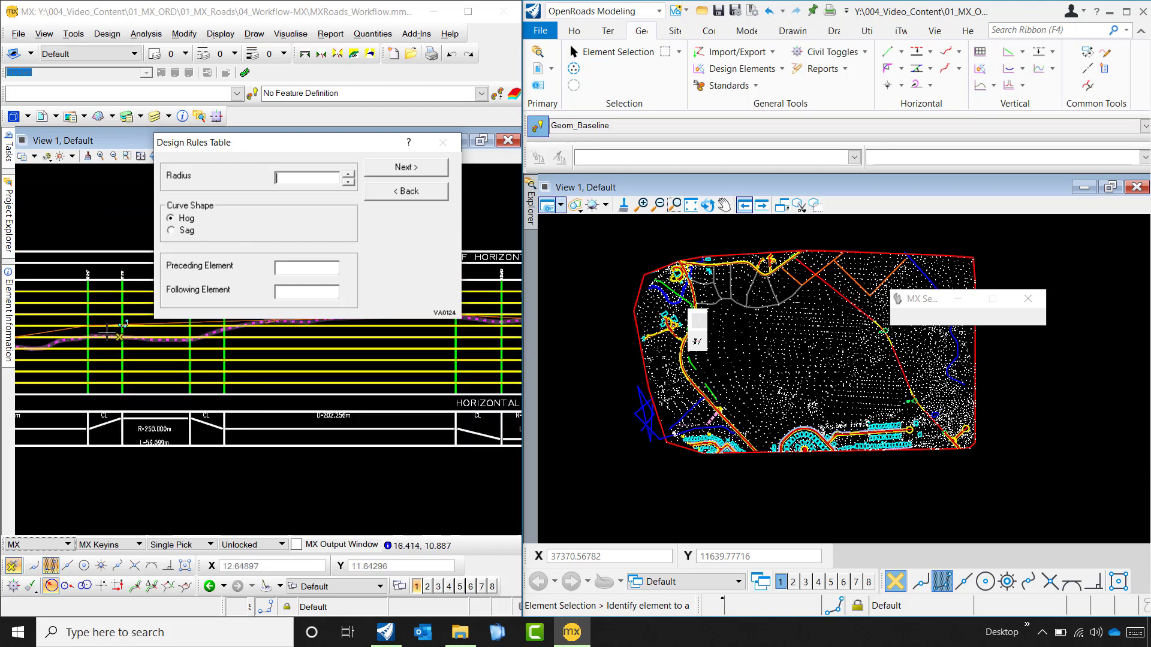
scroll(68, 324, up, 5)
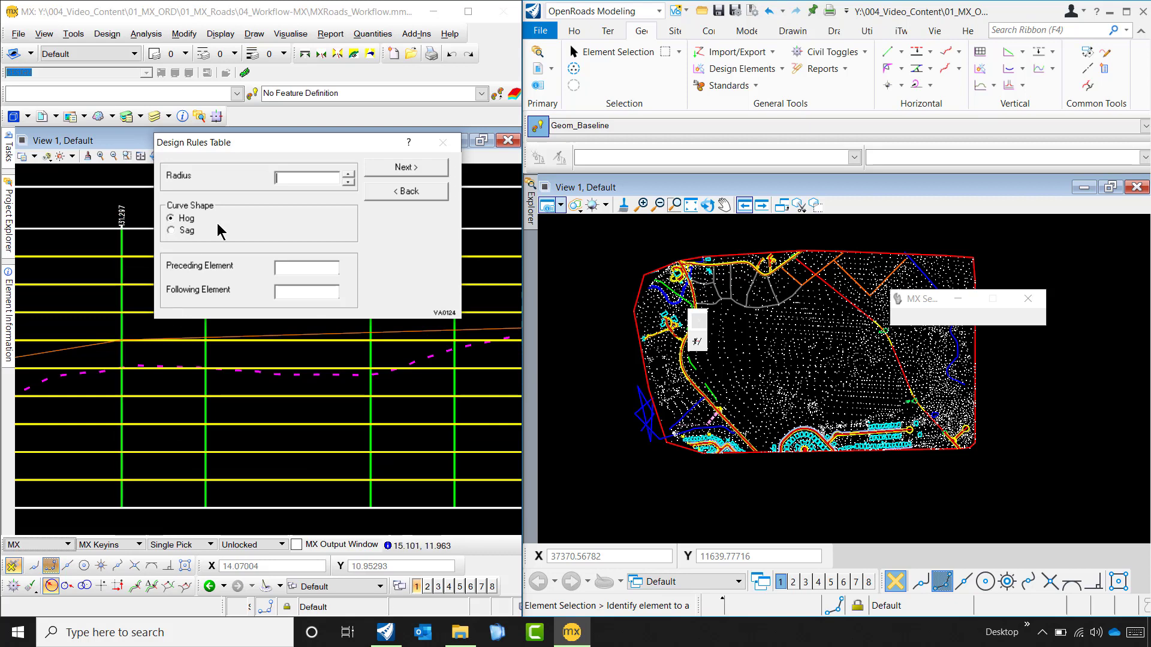
click(302, 179)
drag(327, 178, 228, 186)
click(277, 267)
- Pick the first grade as the curve's preceding element and the second grade as its following element, and compute the curve
click(56, 361)
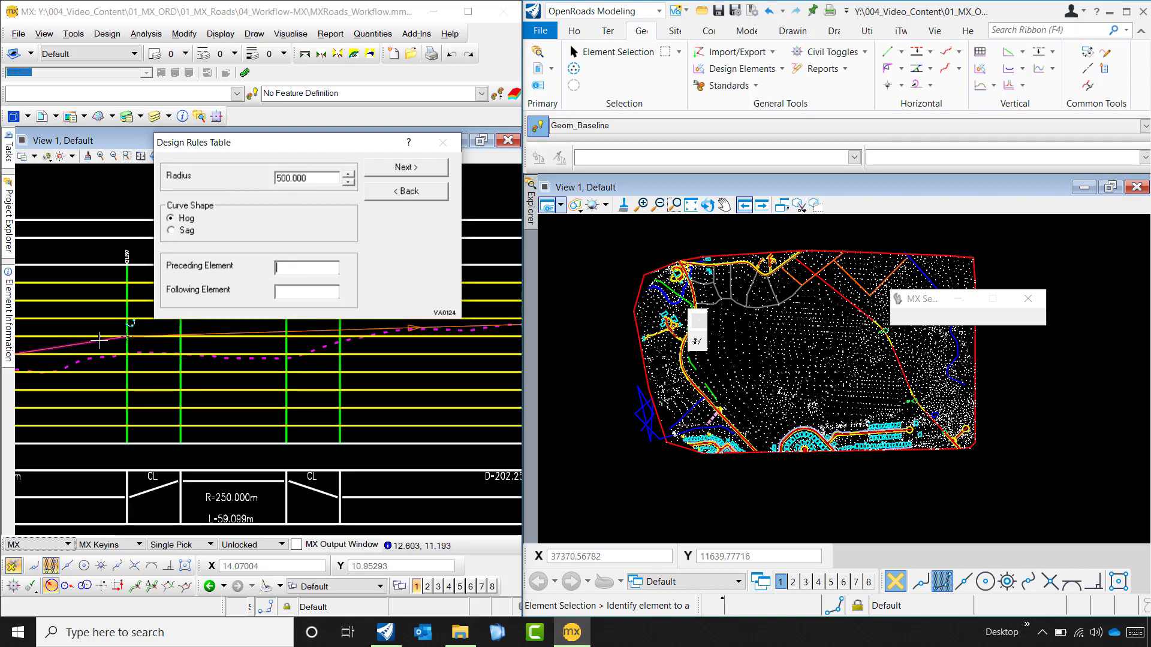
click(204, 329)
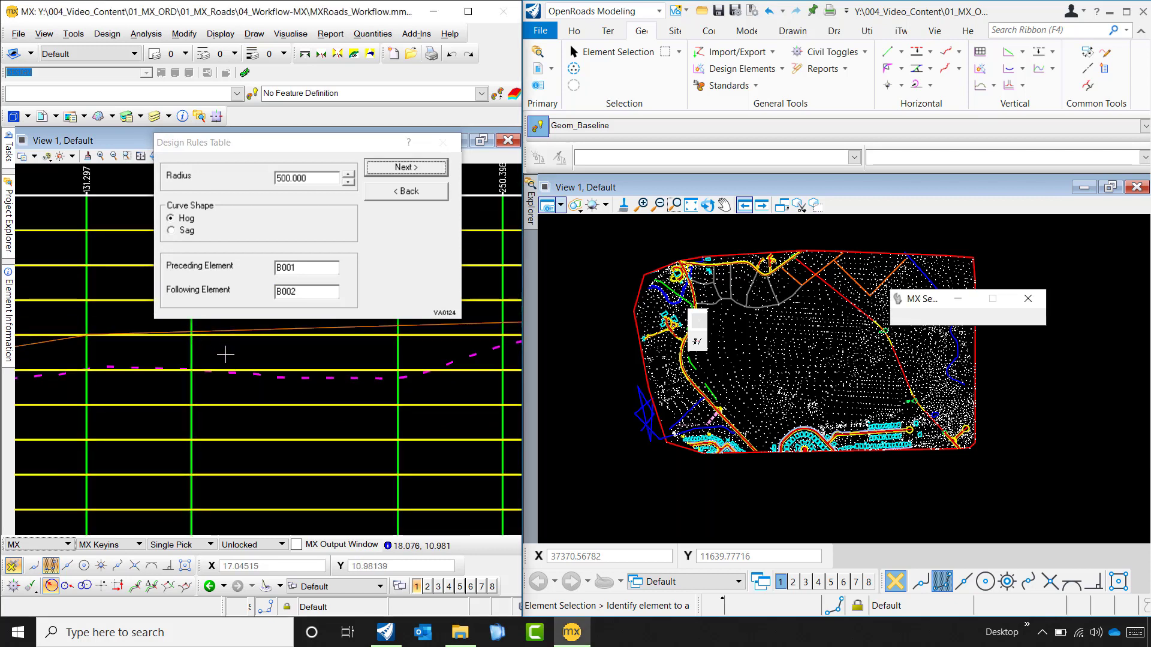
scroll(226, 355, down, 2)
scroll(194, 378, down, 2)
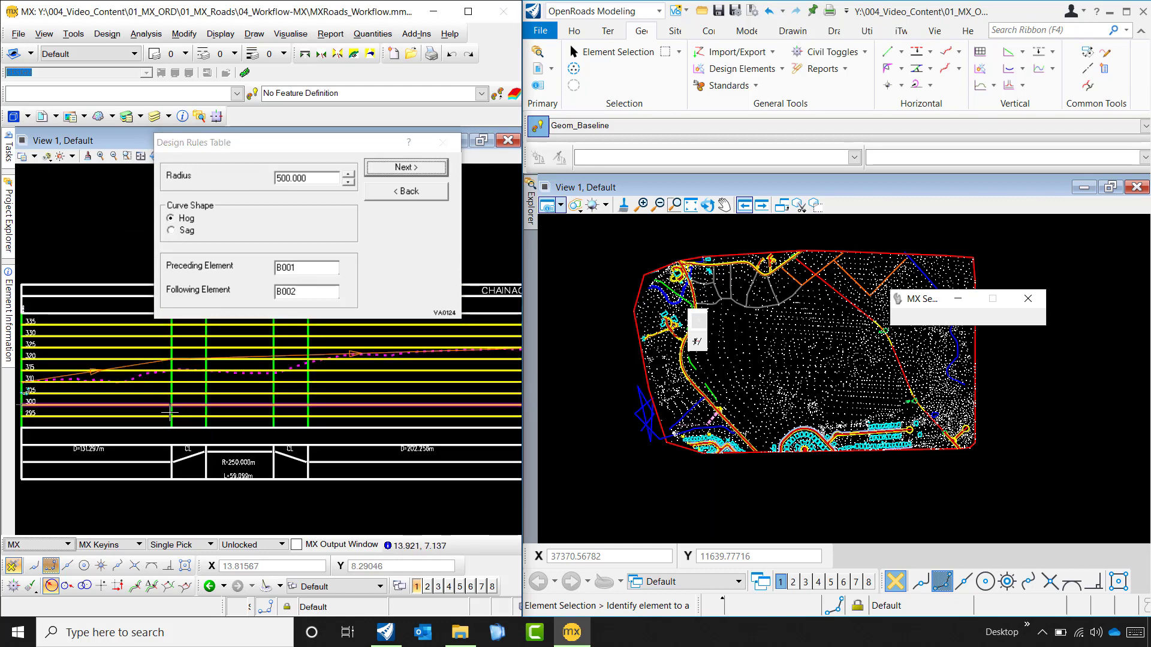
click(406, 172)
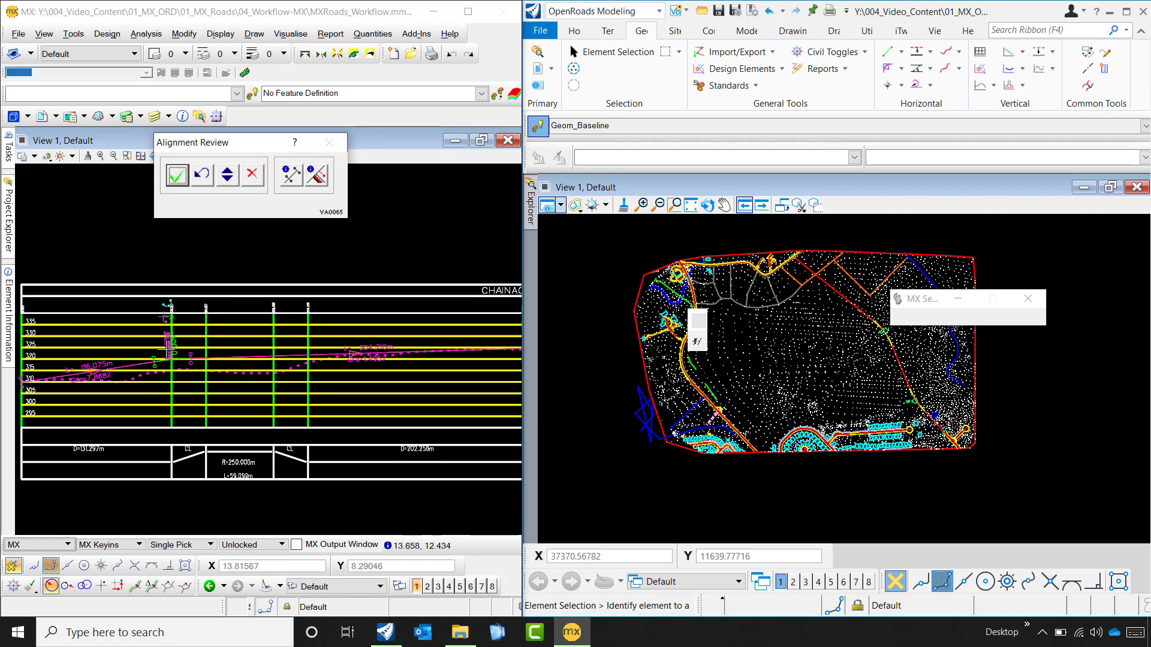
- Inspect the reviewed curve, return to its parameters, set the radius to 2000 and recompute it
scroll(170, 382, up, 5)
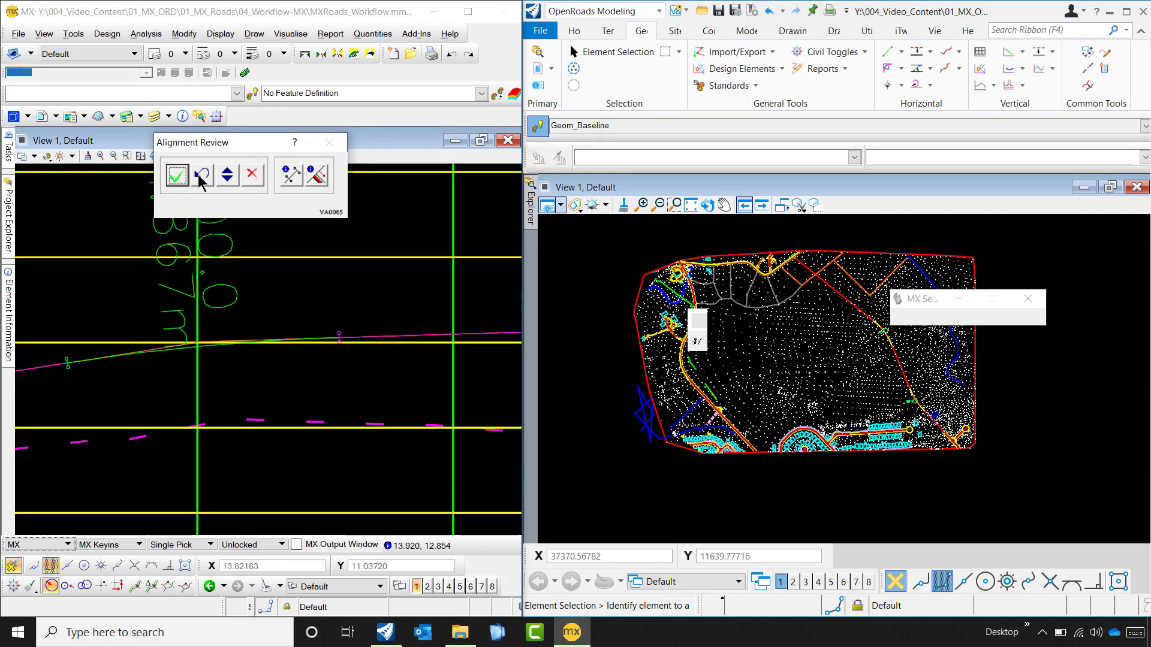
click(176, 175)
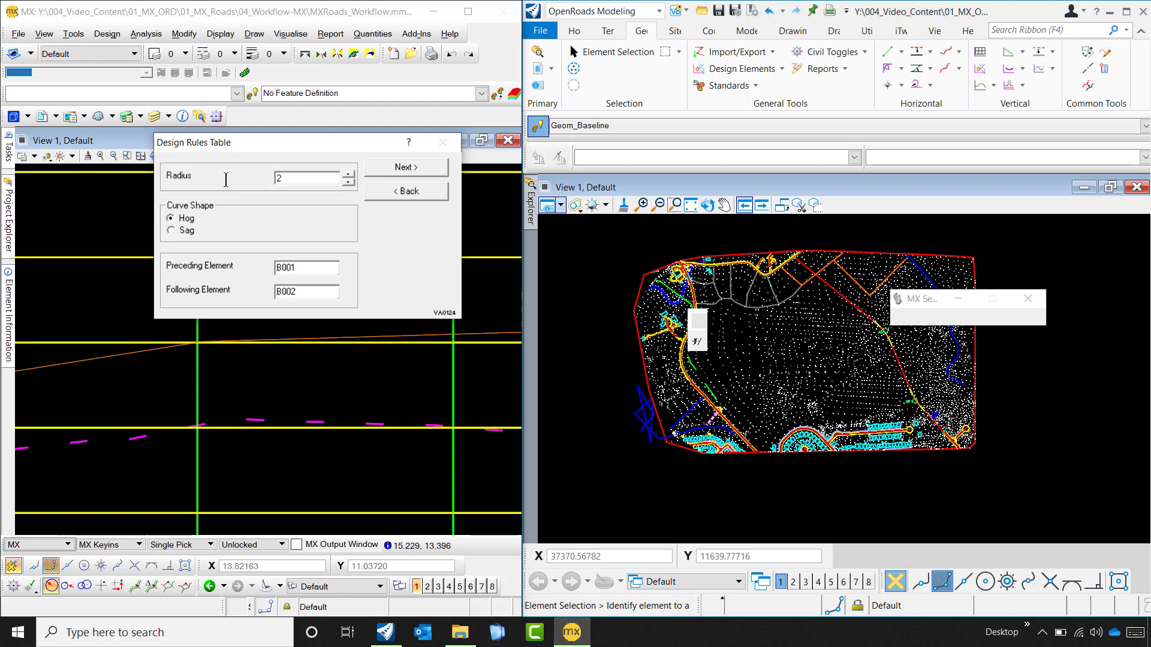
click(398, 169)
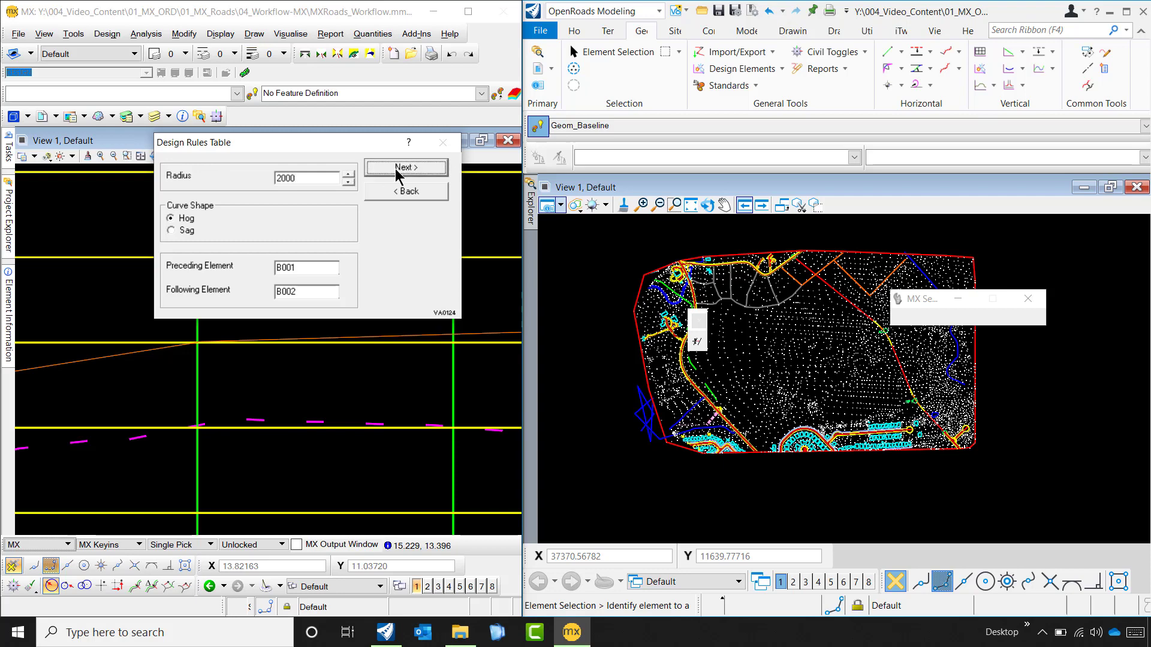
- Accept the reviewed free vertical curve of radius 2000 between the first and second grades
scroll(173, 363, down, 3)
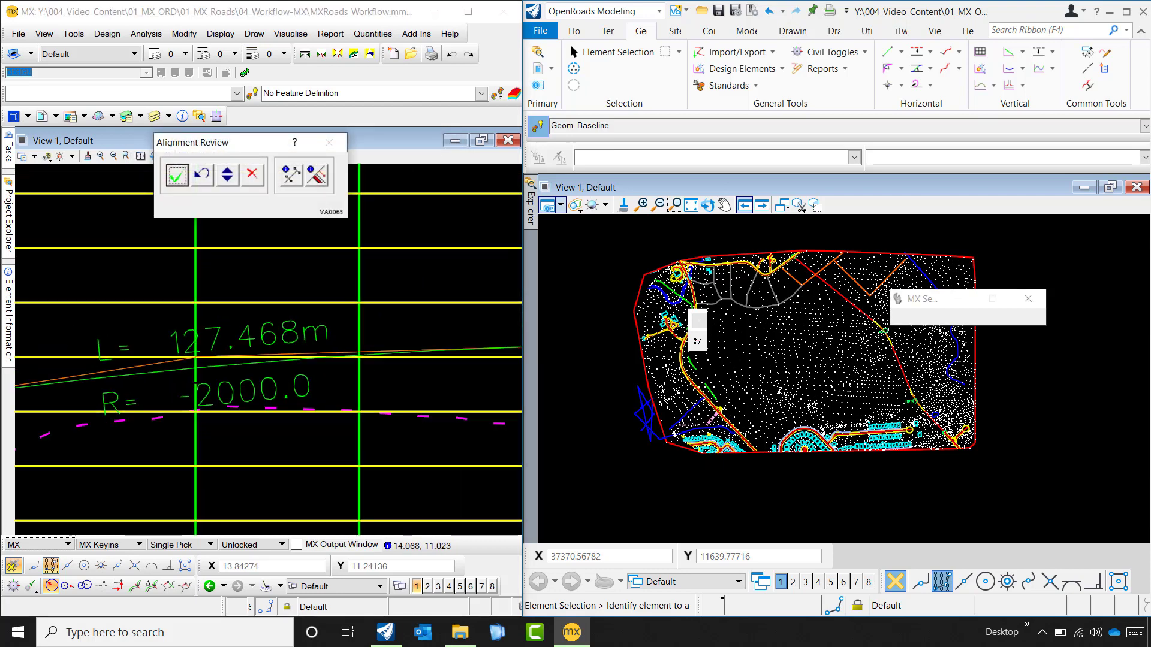
click(177, 175)
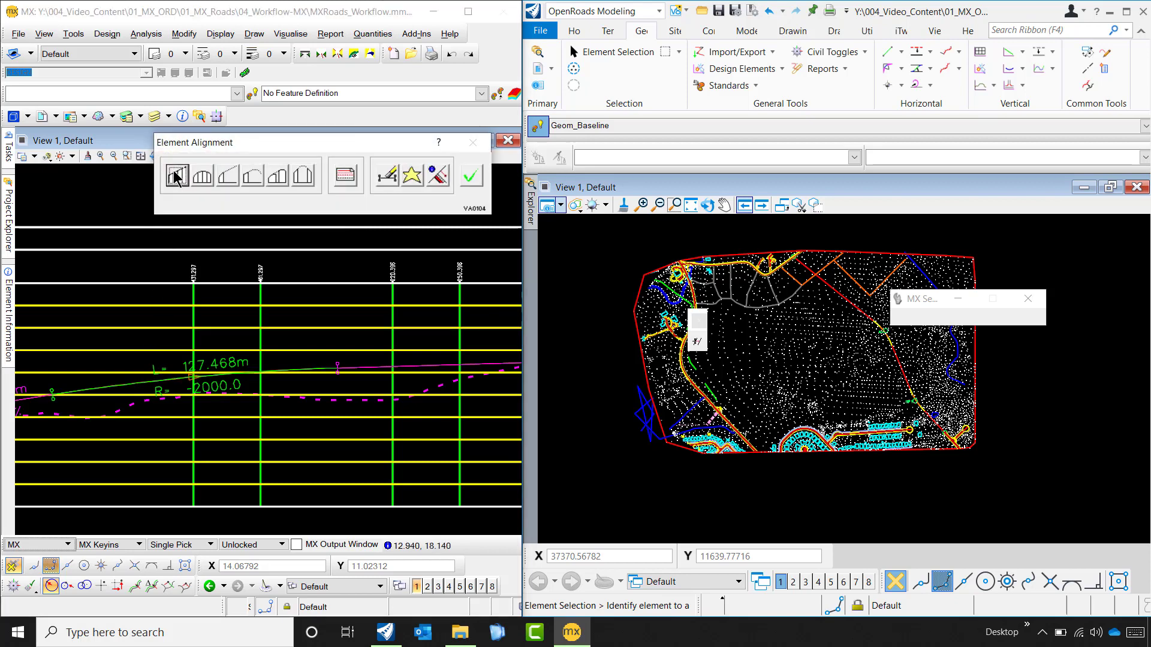
scroll(155, 387, down, 3)
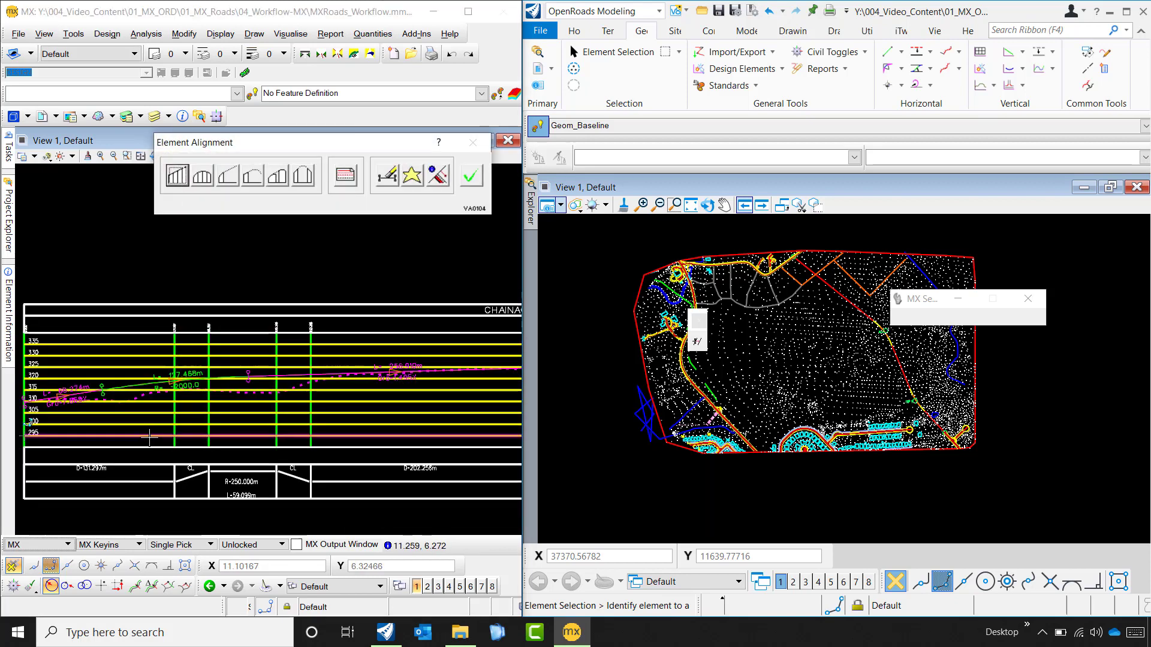
scroll(259, 393, down, 3)
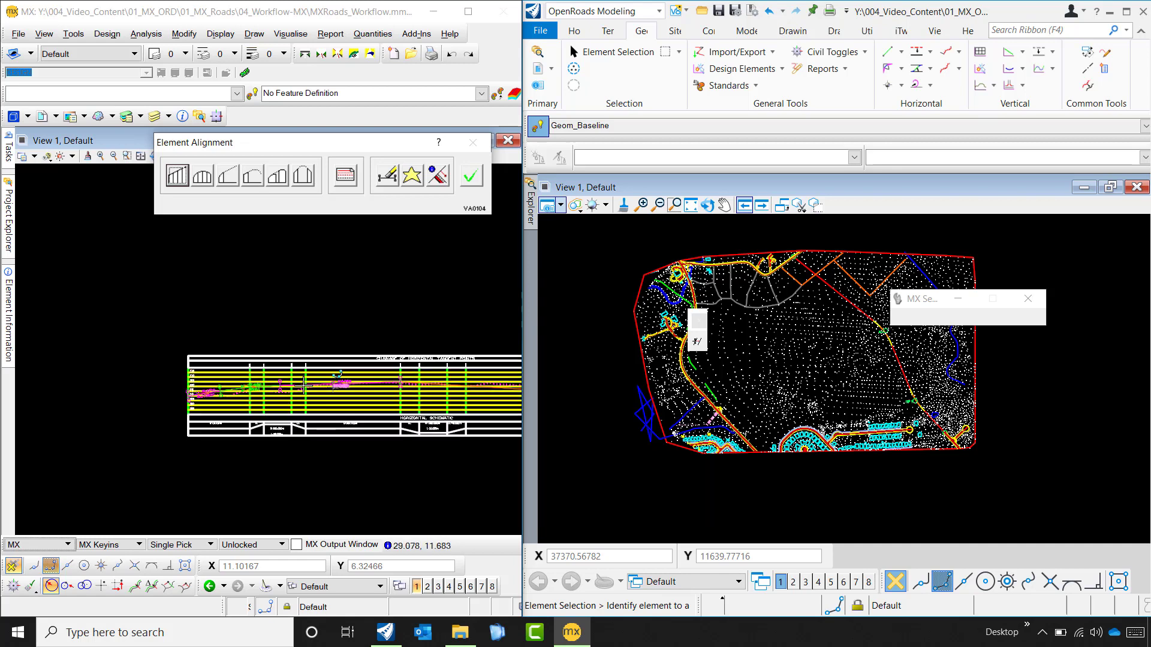
- Start another free curve for the junction of the second and third grades, defined by curve parameter with Hog shape and radius 500
scroll(412, 390, up, 6)
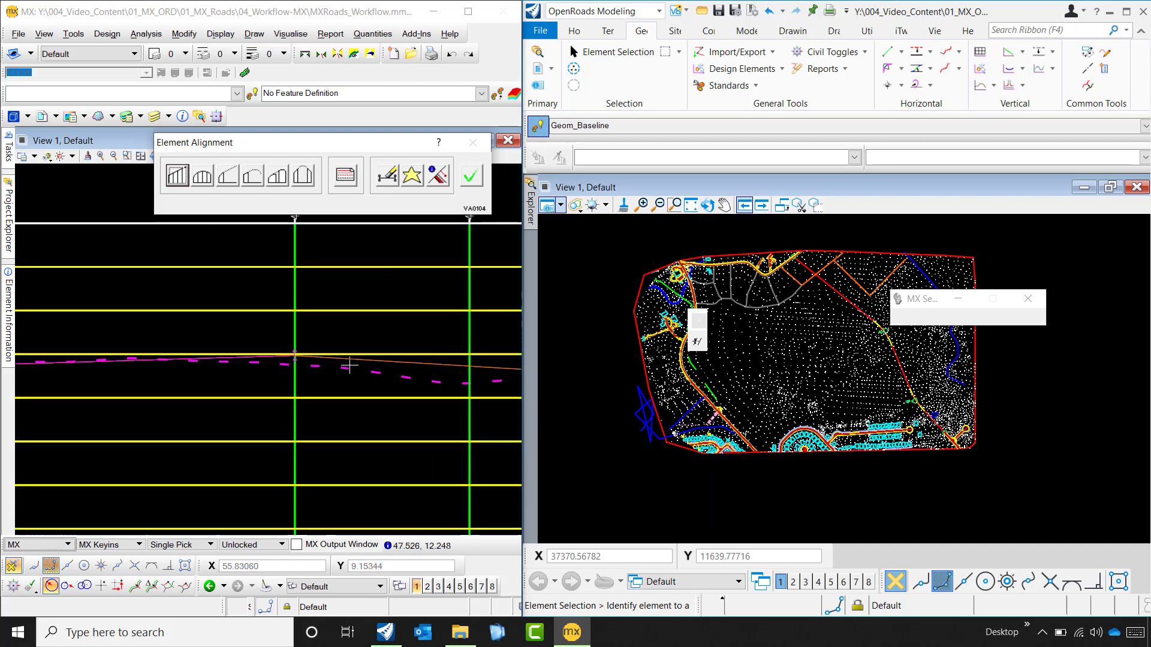
scroll(270, 363, up, 4)
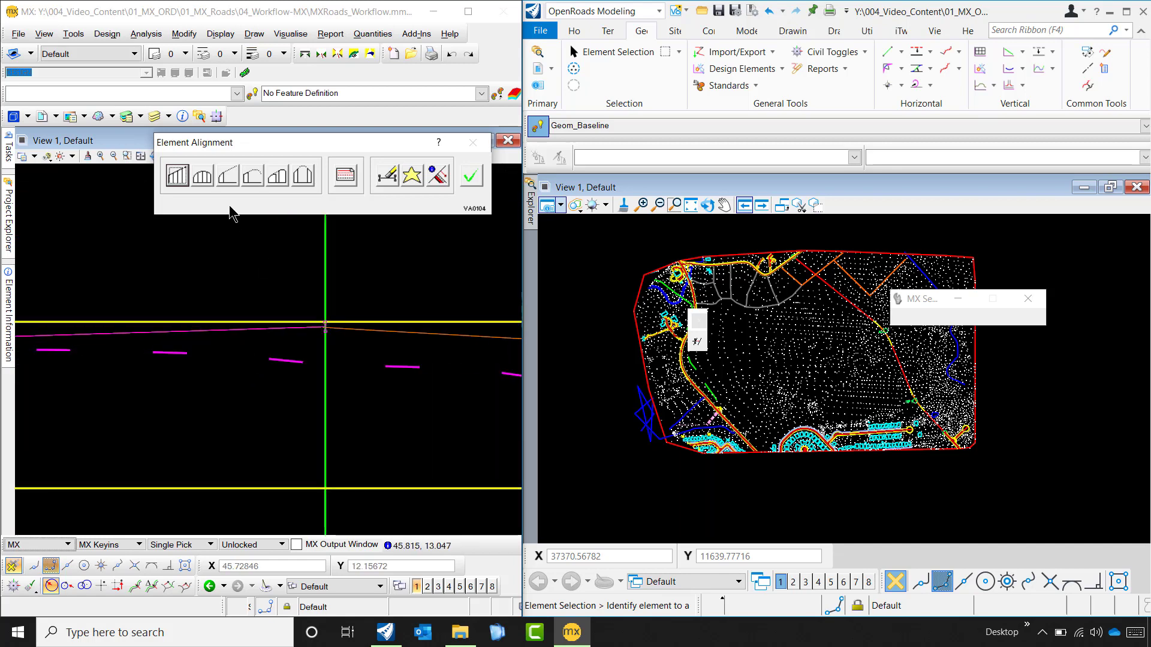
click(301, 176)
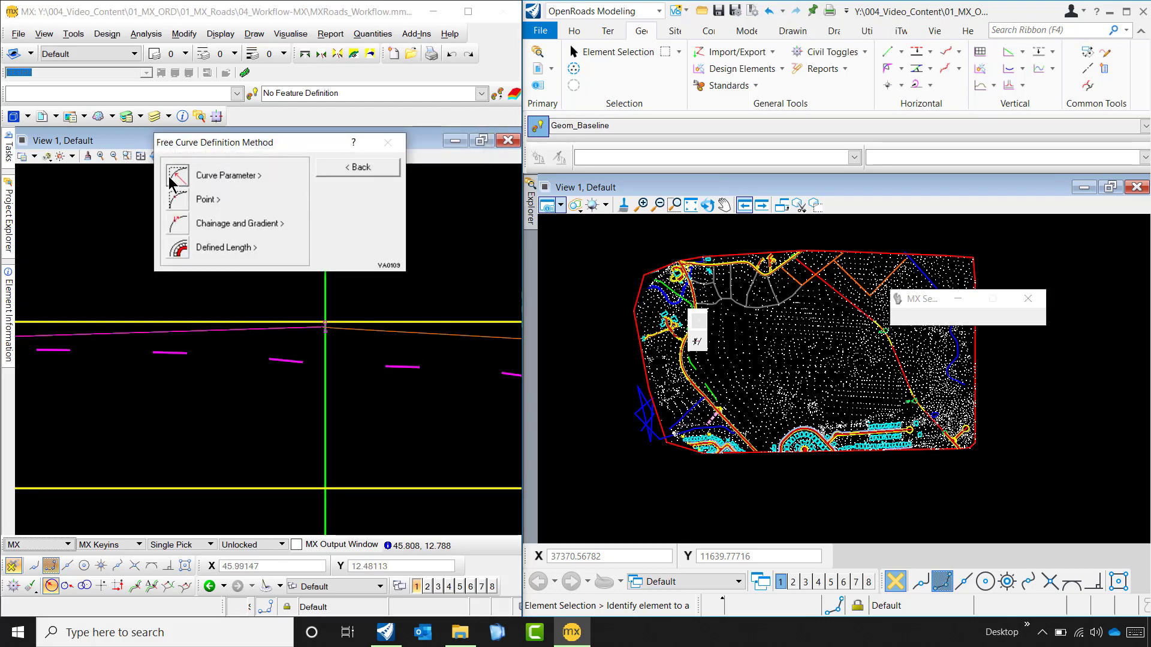
click(189, 224)
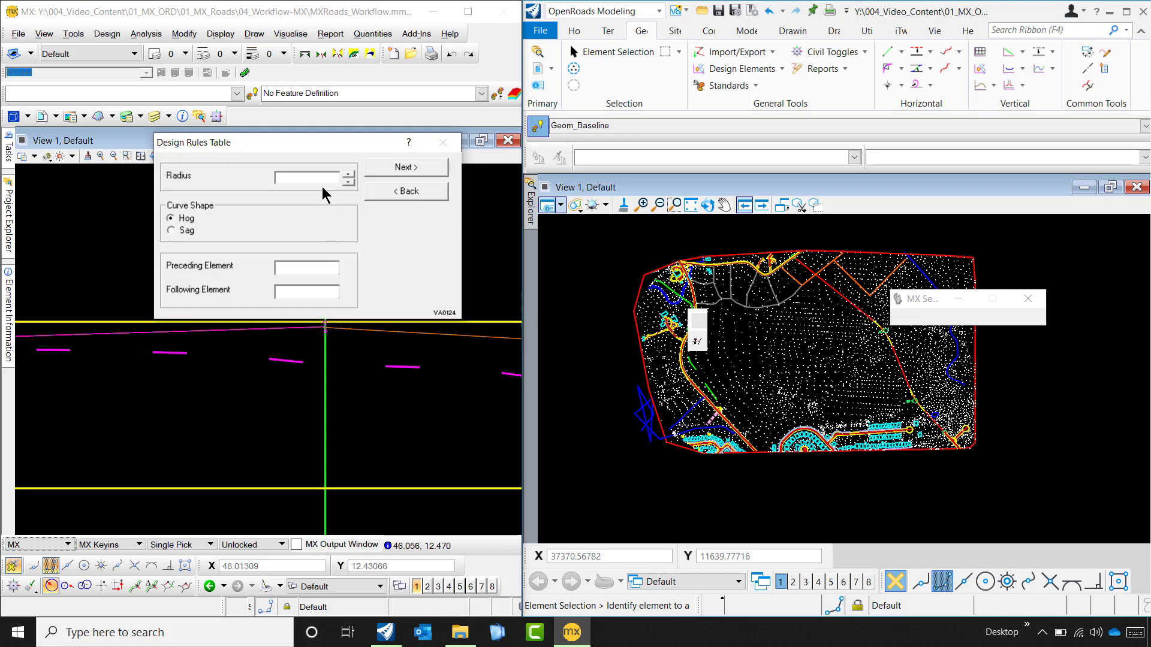
text(500)
- Pick the second grade as preceding element and the third grade as following element, then compute and accept the curve
click(300, 328)
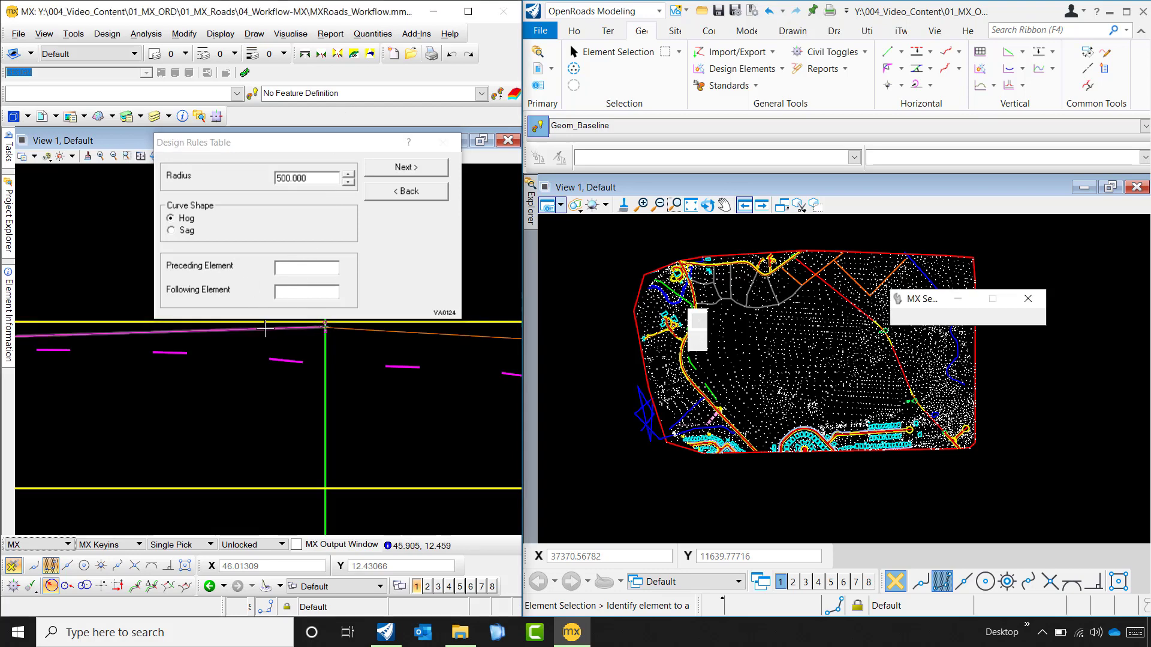
click(352, 328)
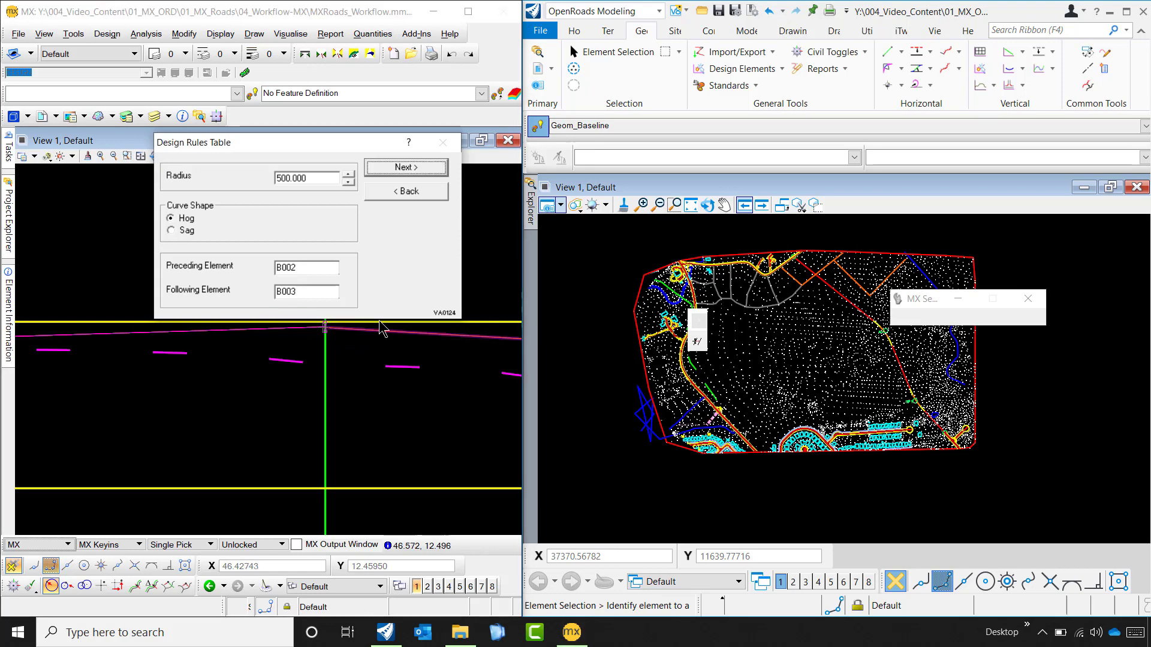
click(404, 168)
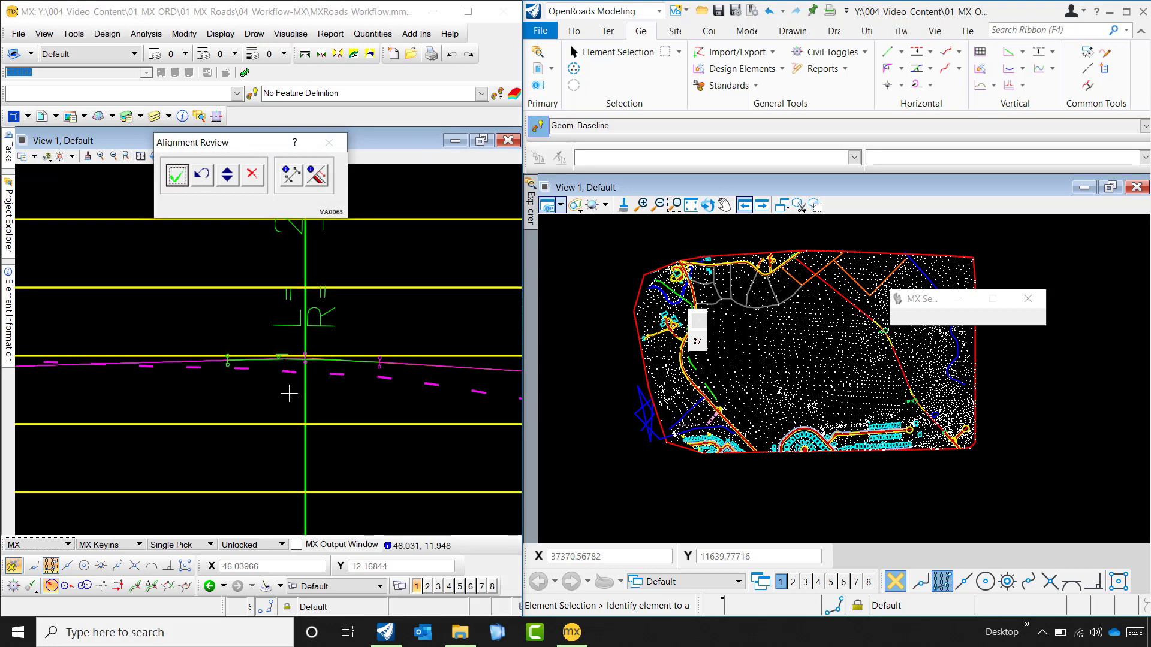
scroll(289, 389, down, 2)
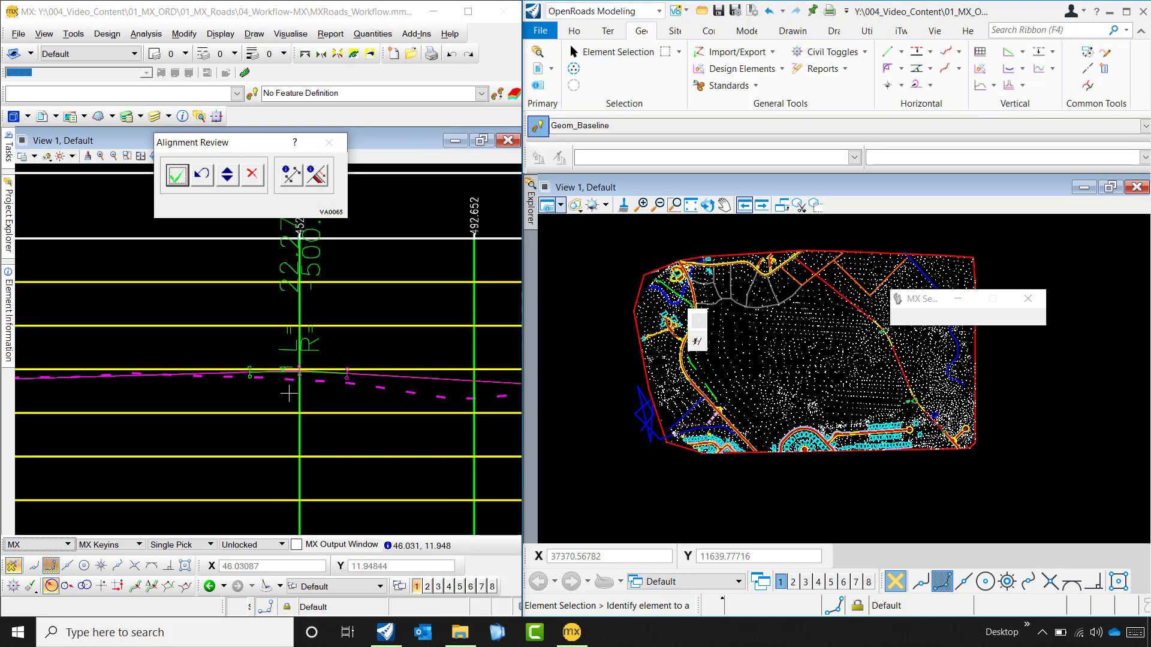
click(175, 182)
- End the element alignment of the completed grades and curves
scroll(194, 336, down, 7)
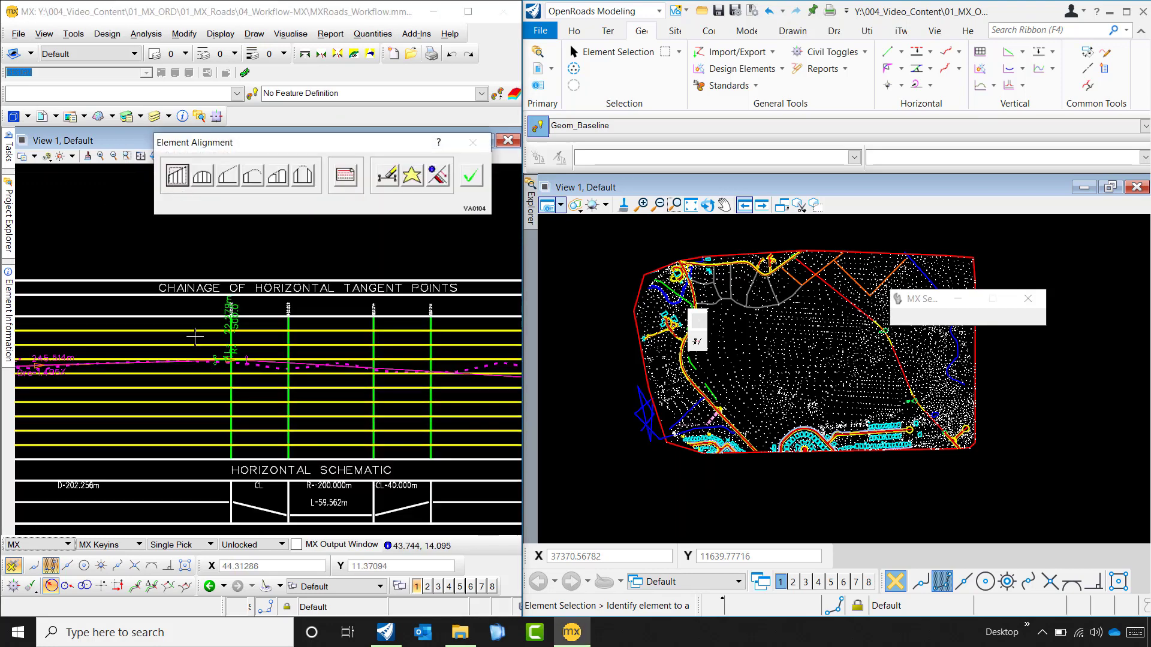
scroll(195, 336, down, 2)
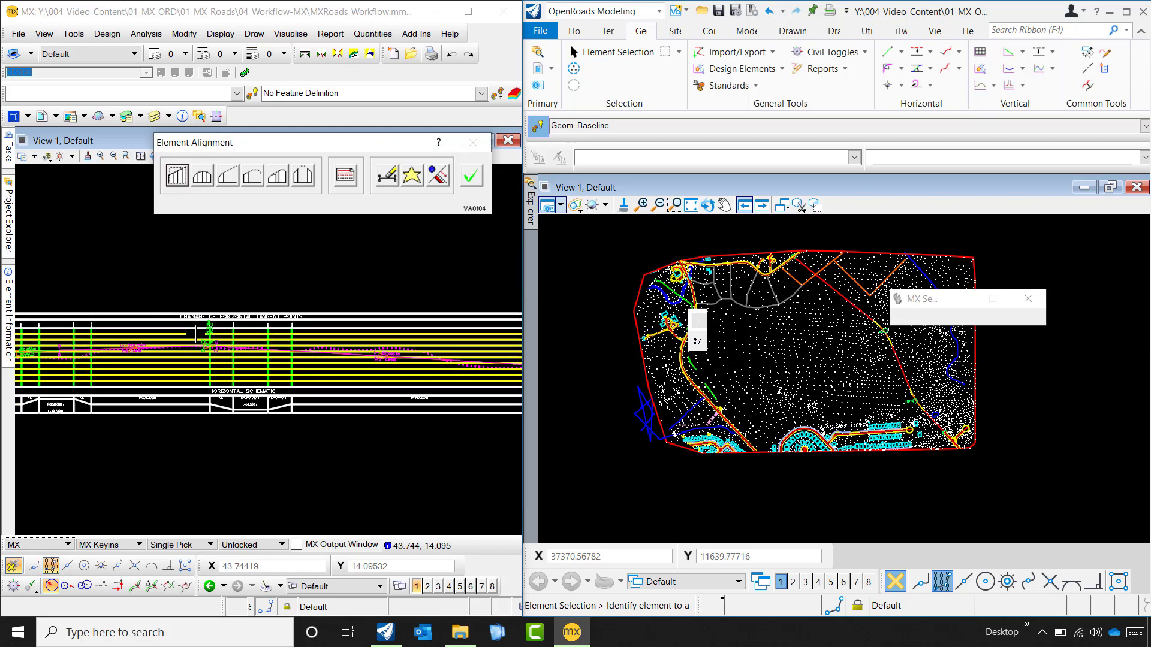
click(471, 176)
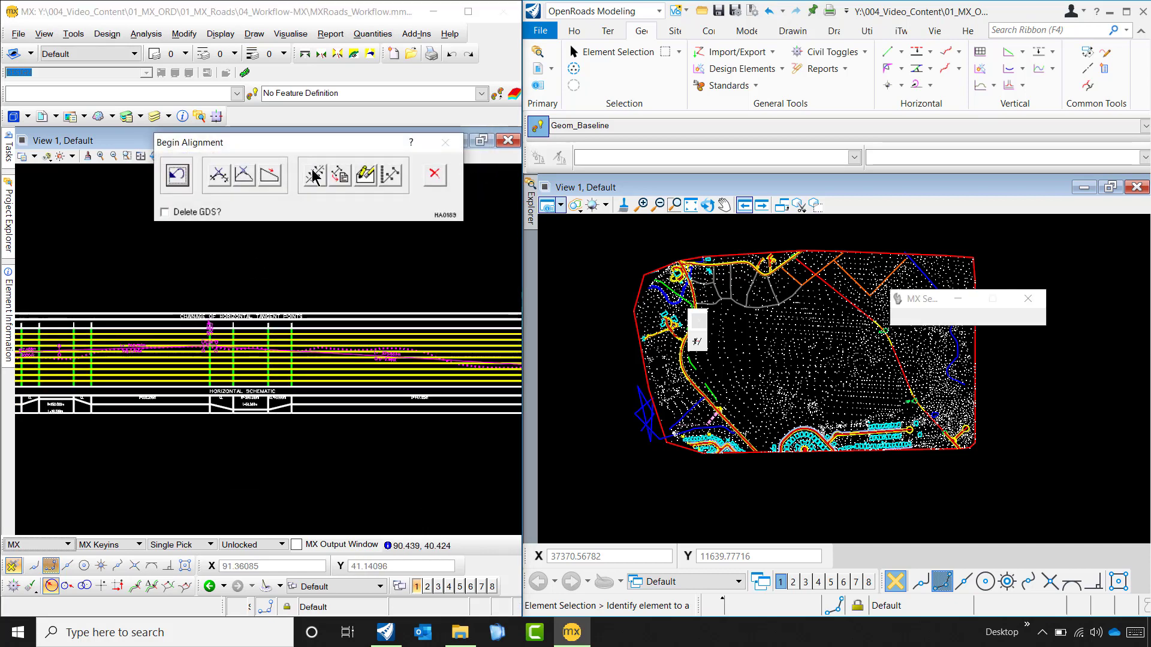
- Create master string VC00 from the alignment with 10.000 chainage and transition intervals and 0.100 chord to arc tolerance, overwriting the existing string
click(312, 175)
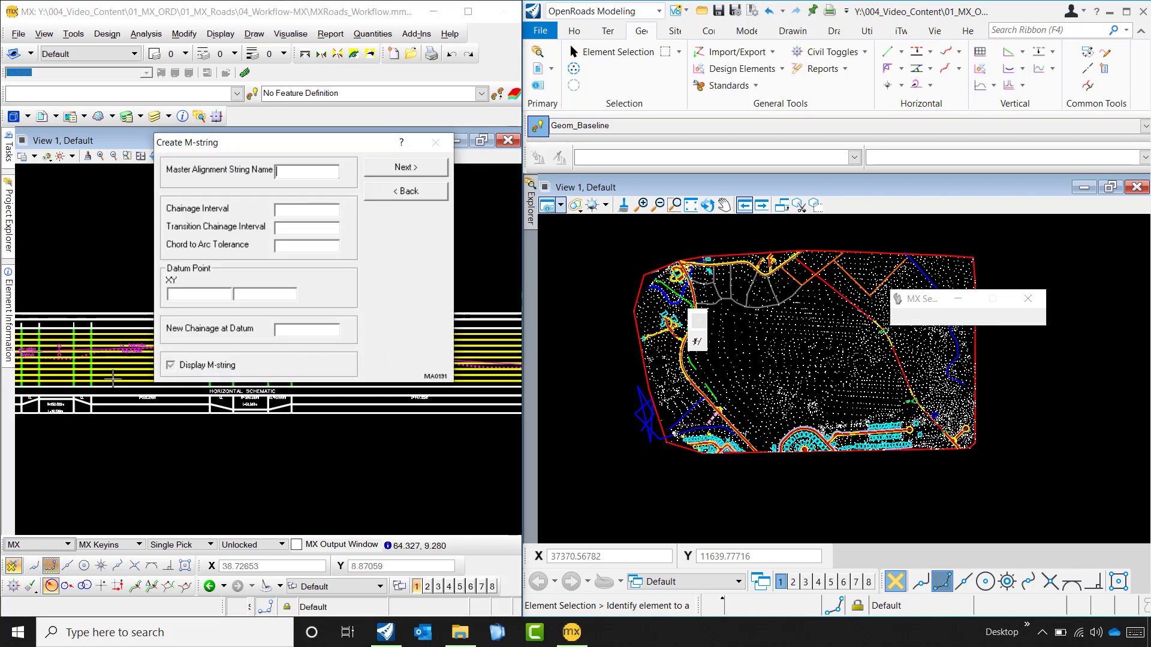
scroll(218, 436, down, 2)
scroll(52, 389, up, 4)
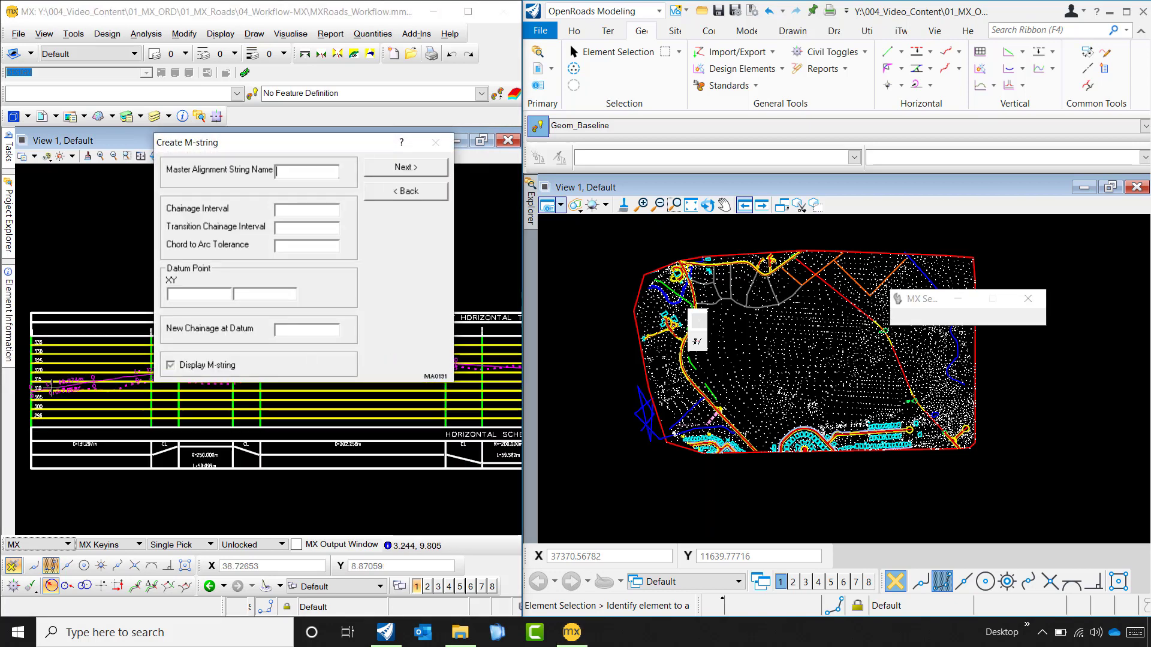
scroll(52, 389, up, 3)
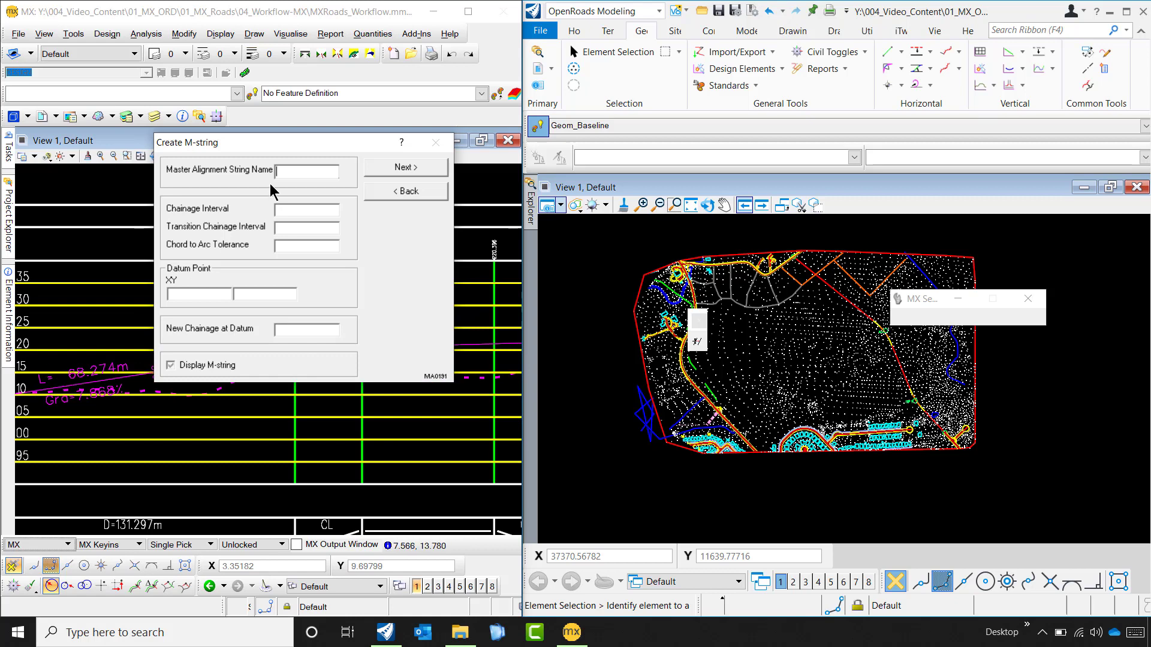
click(81, 382)
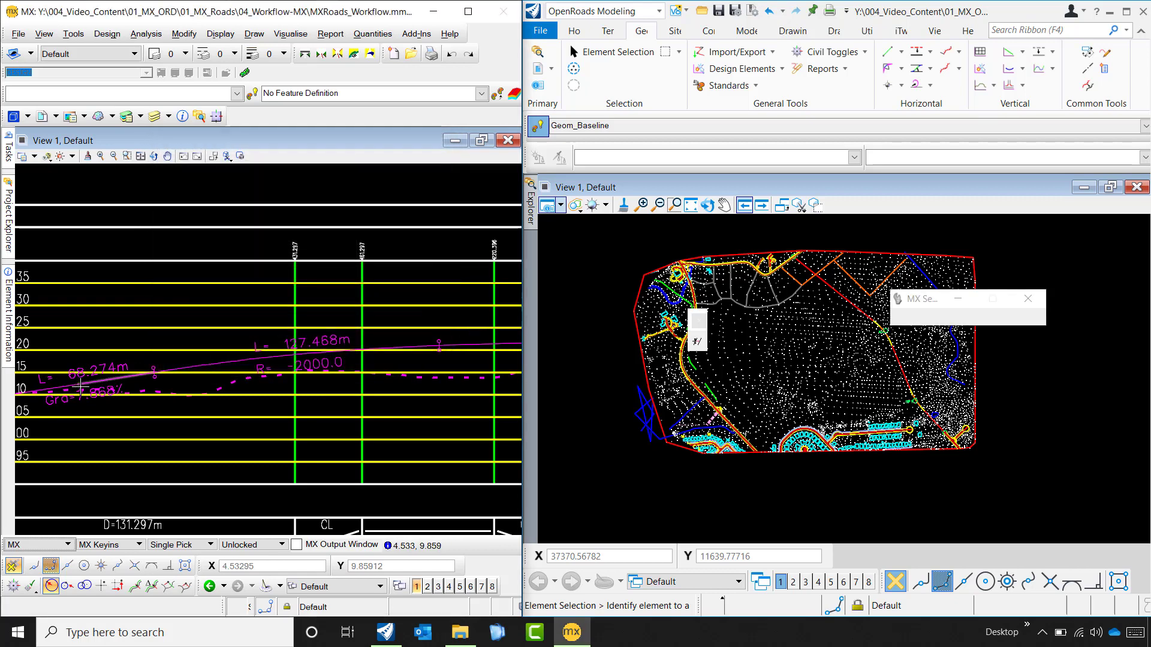
scroll(90, 420, down, 5)
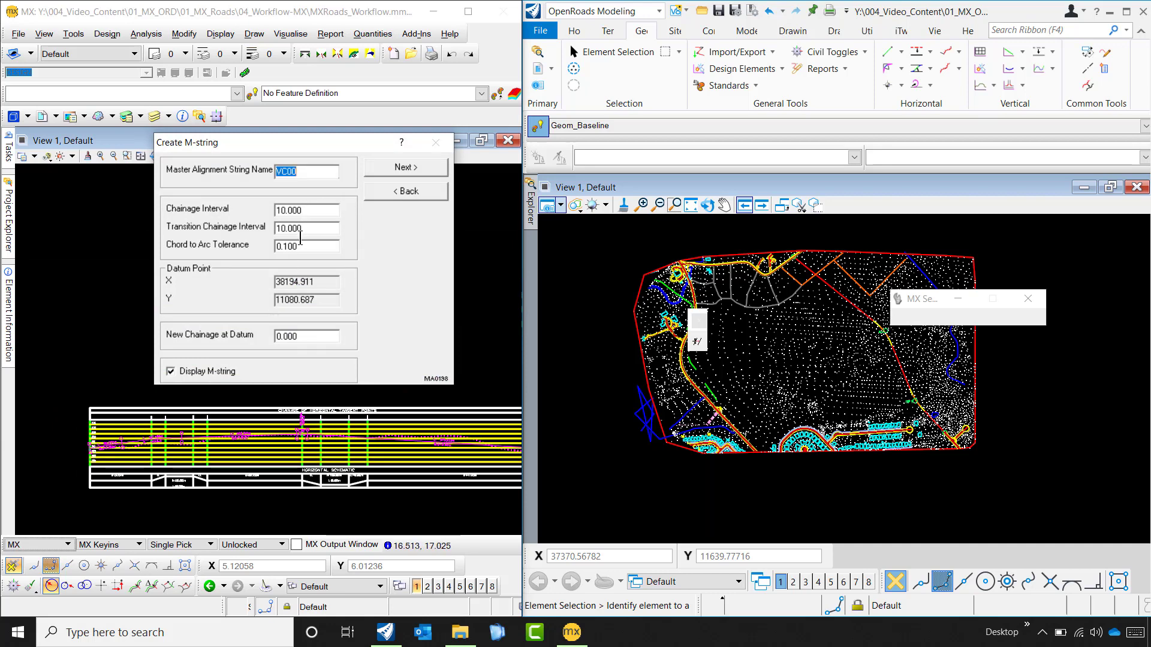
click(410, 174)
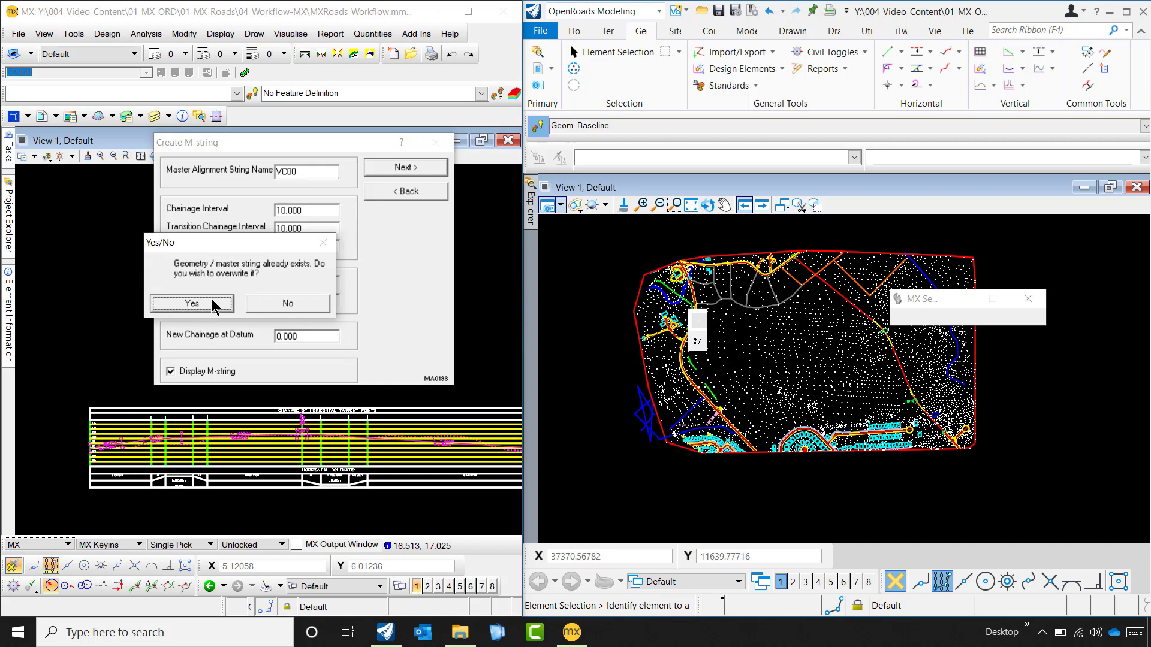
click(192, 303)
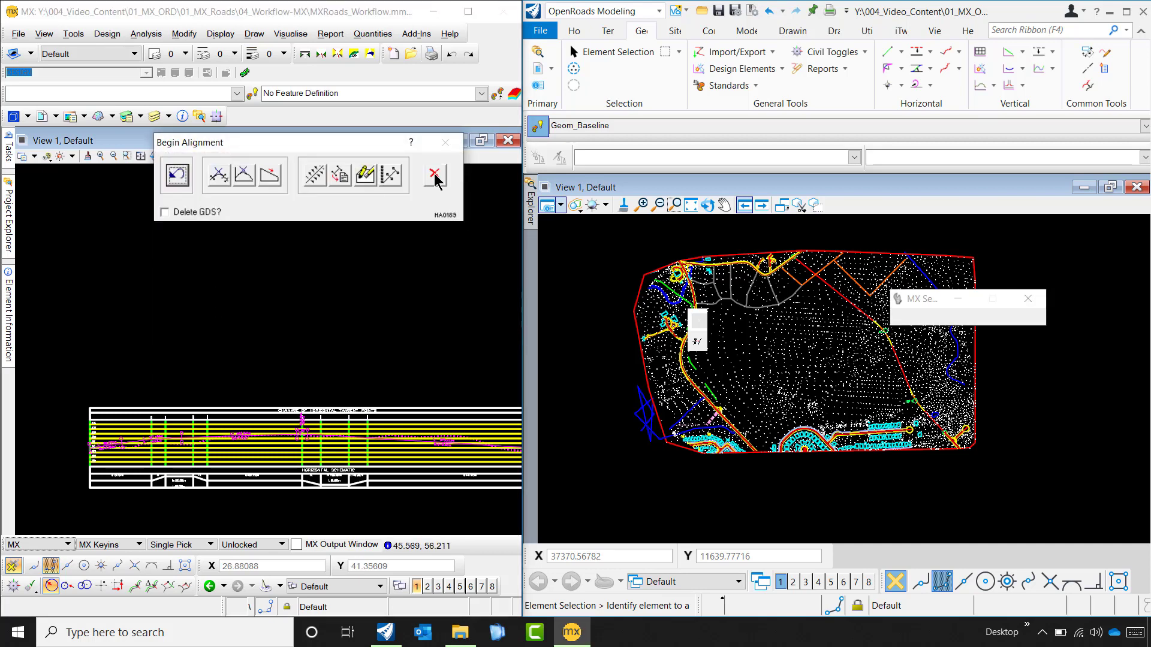
- Leave the alignment design and display the DESIGN model in the plan view
click(435, 175)
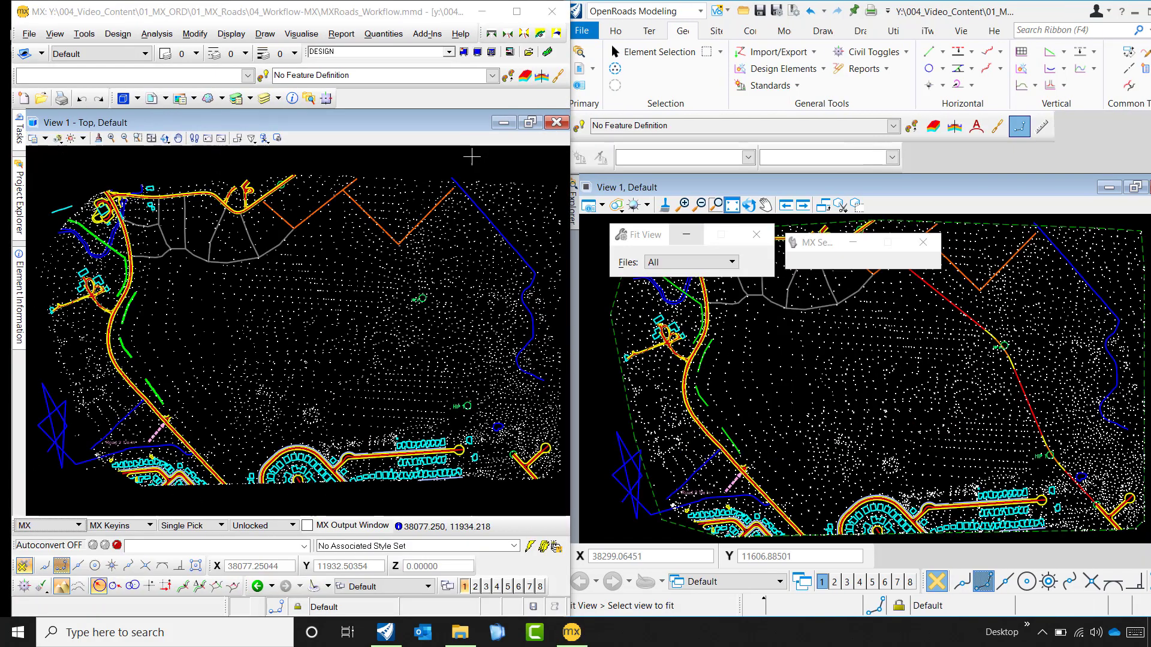
click(476, 52)
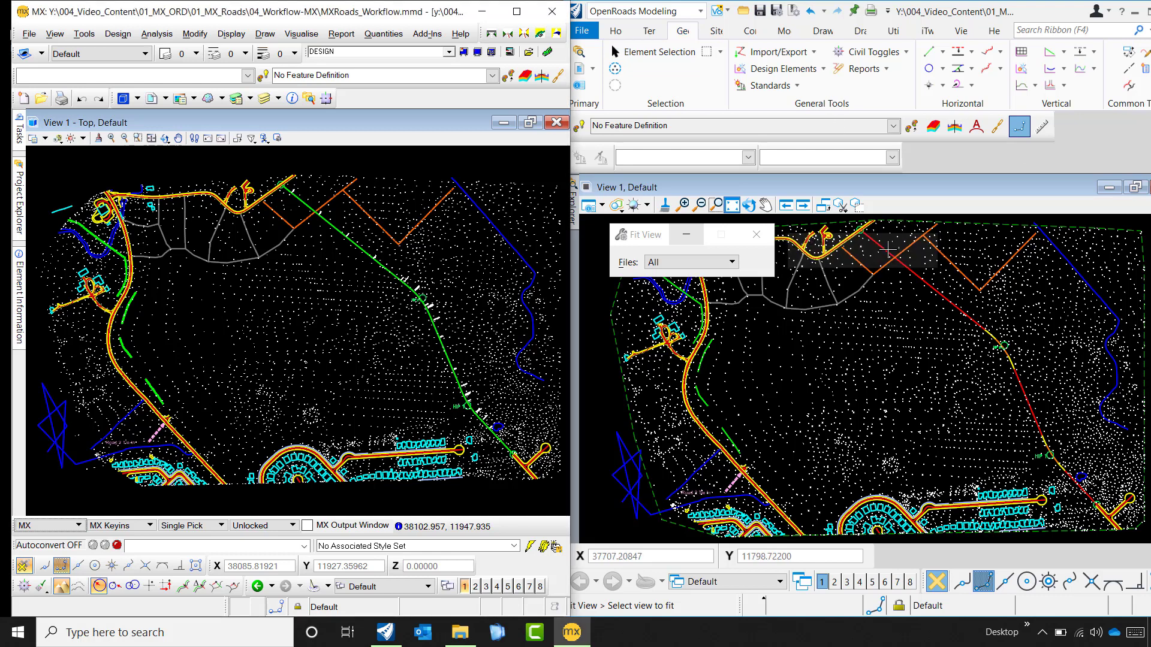
- Switch to OpenRoads and open the profile model of the horizontal alignment near HIP 2 in View 2
click(755, 233)
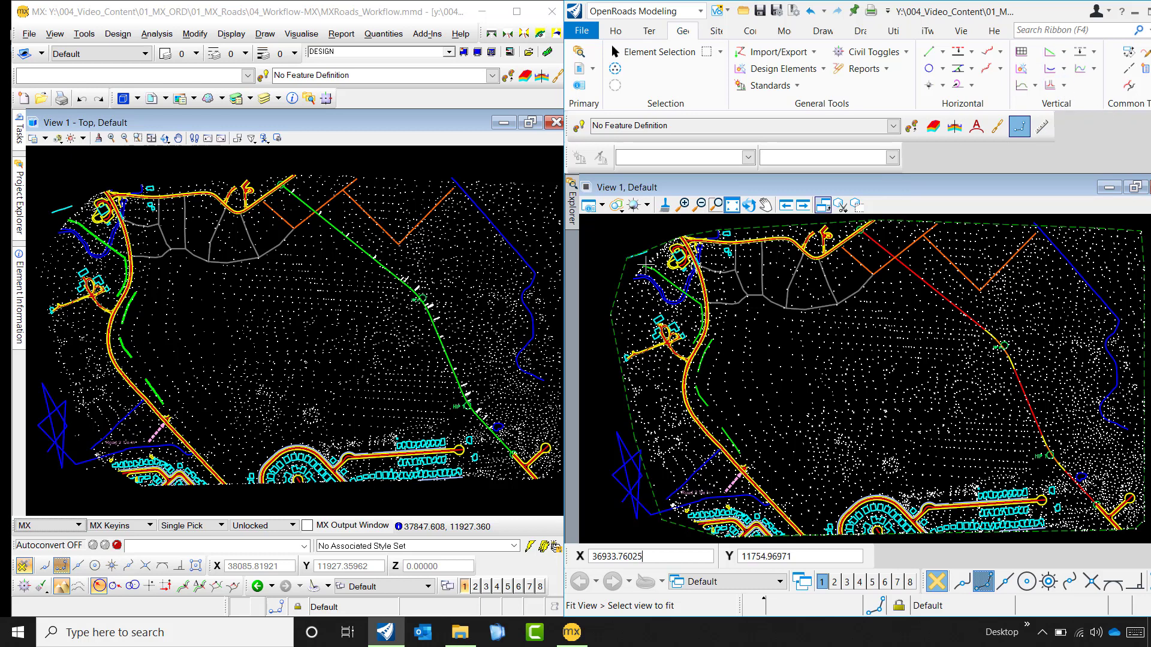
scroll(623, 277, down, 3)
scroll(797, 299, up, 3)
scroll(825, 268, up, 4)
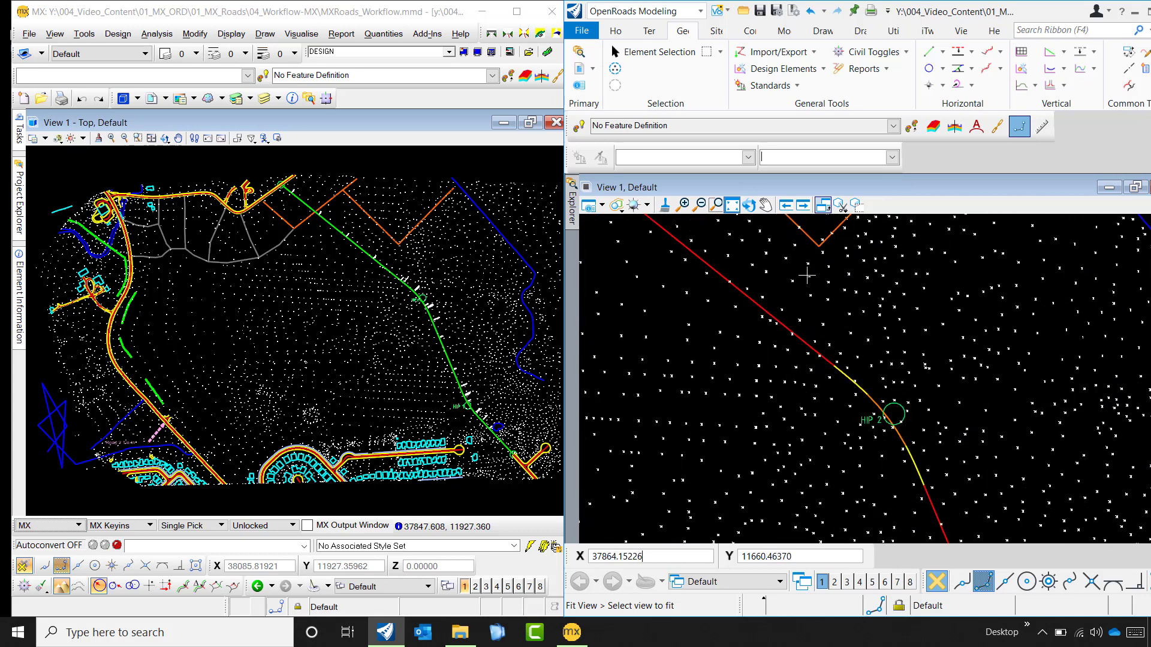
right_click(819, 329)
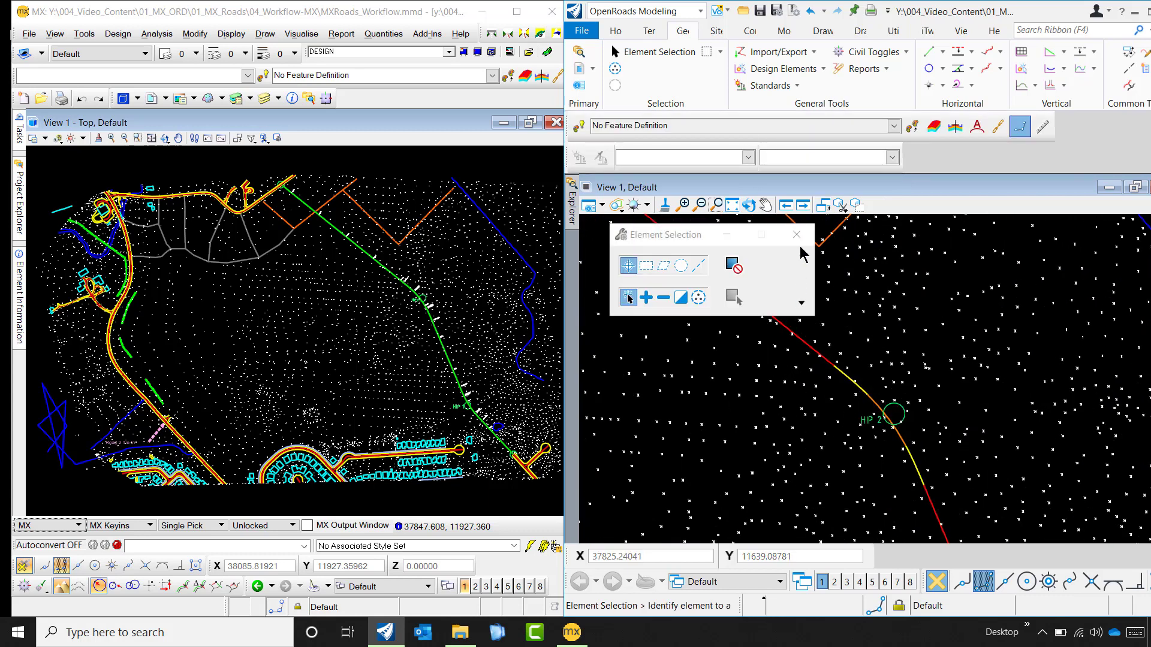
click(796, 235)
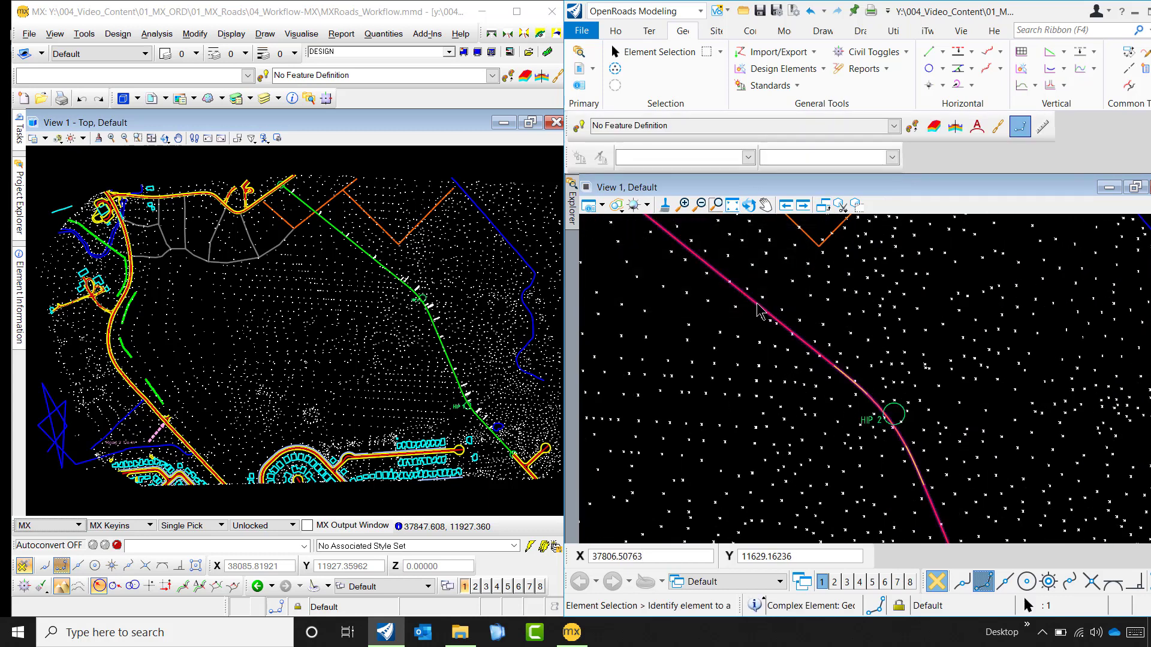
click(758, 310)
mouse_move(756, 304)
click(798, 298)
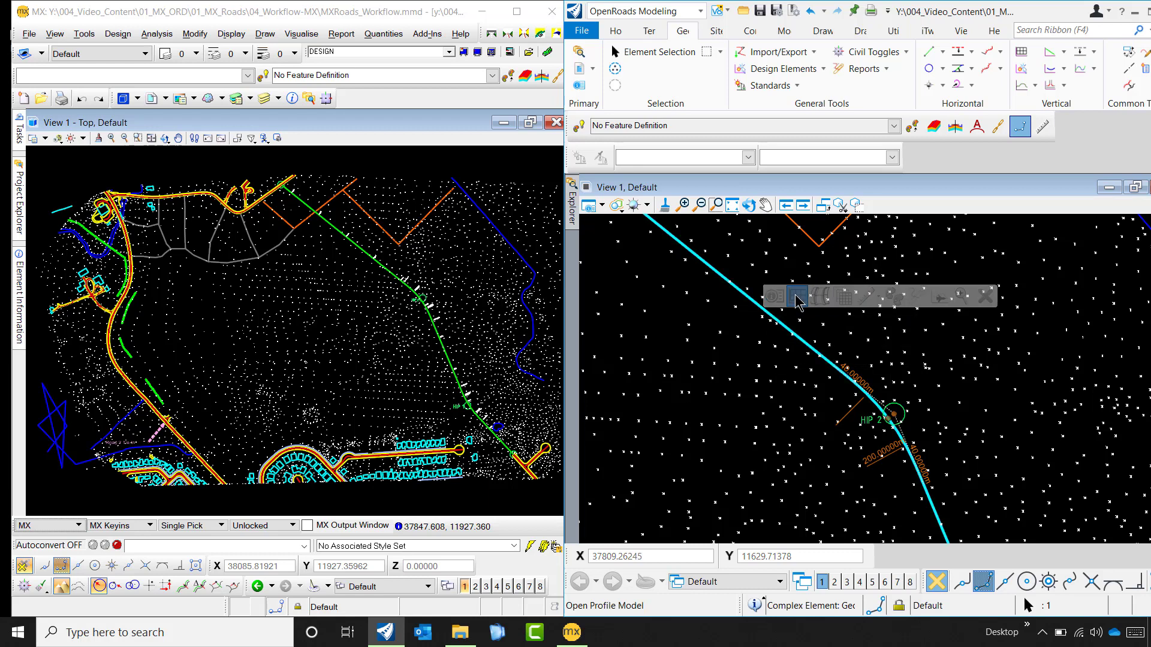
click(834, 582)
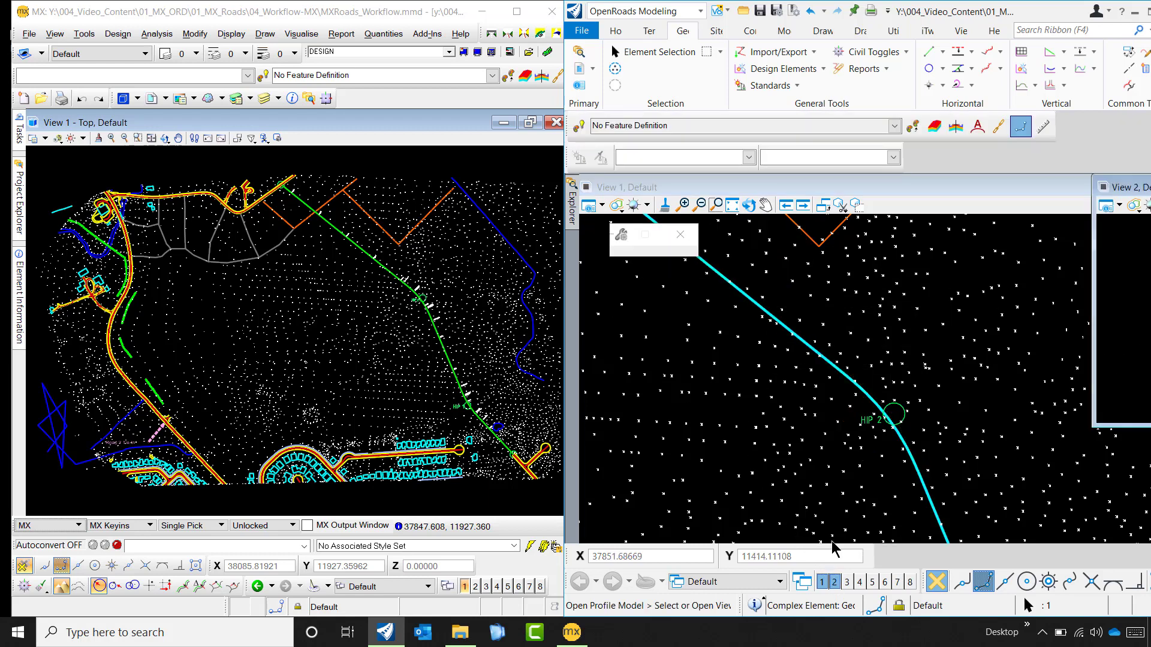
click(1052, 327)
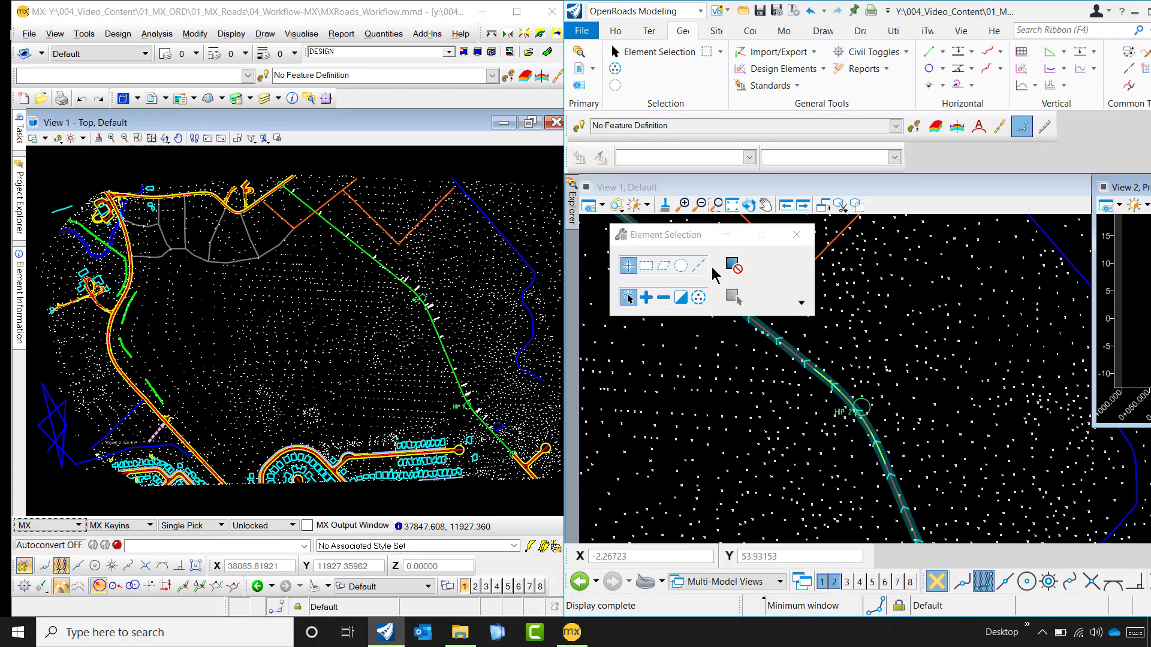
- Tile the plan and profile views side by side and fit the Geom_Baseline8 profile in View 2
click(970, 31)
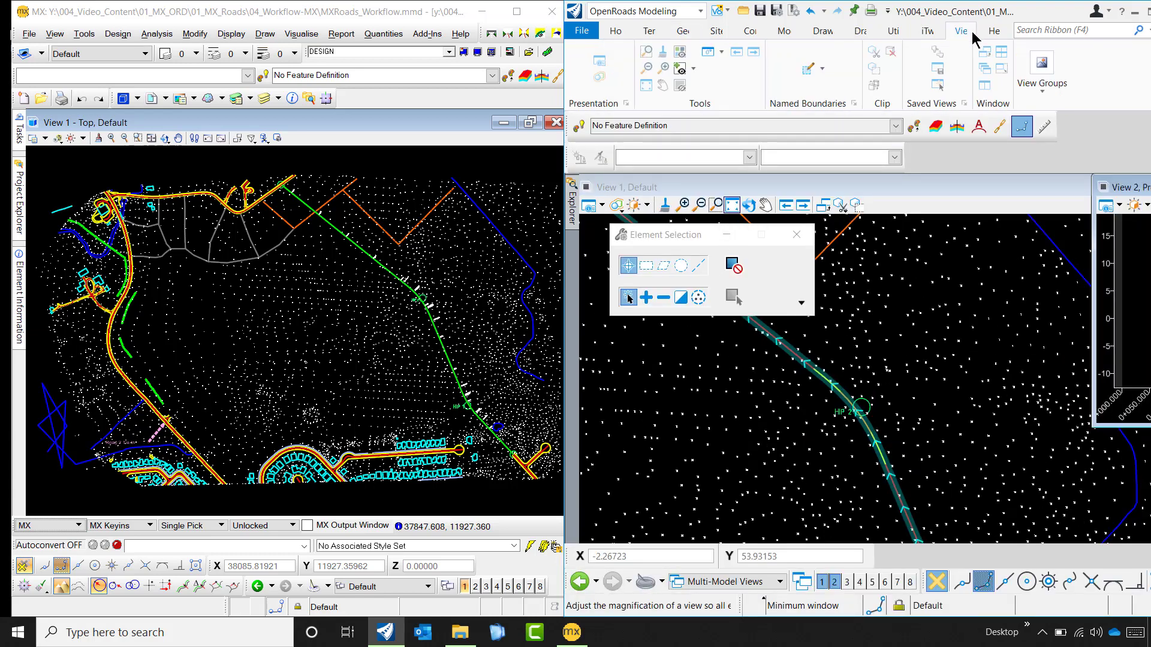
click(1001, 51)
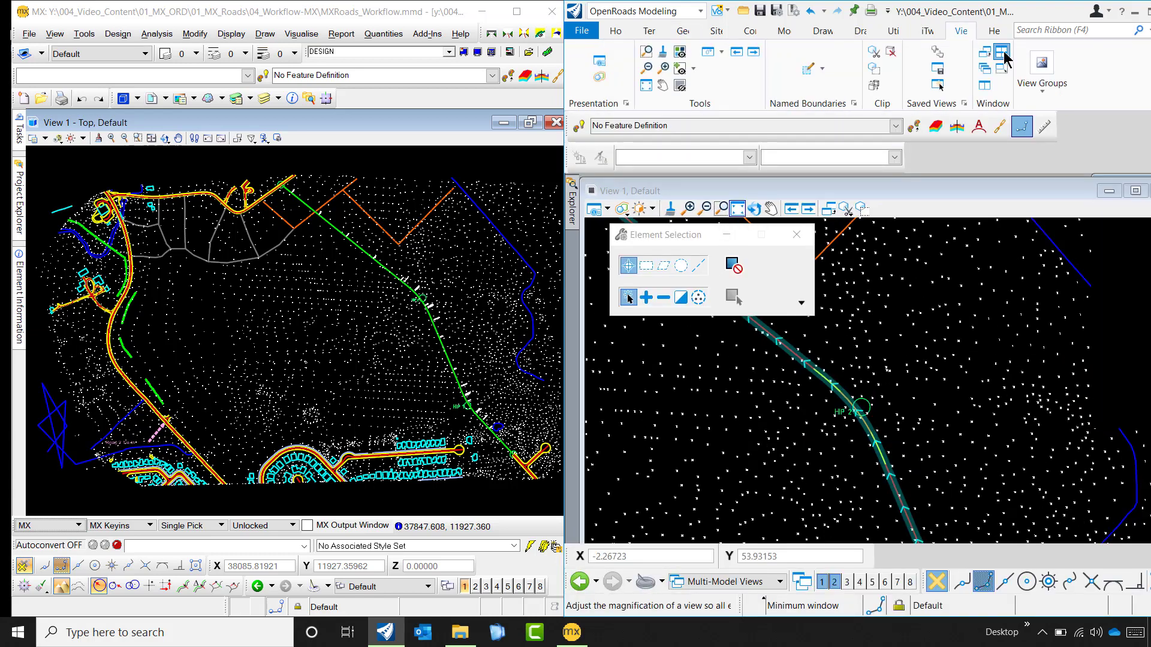
click(796, 234)
scroll(827, 359, down, 2)
scroll(998, 316, down, 3)
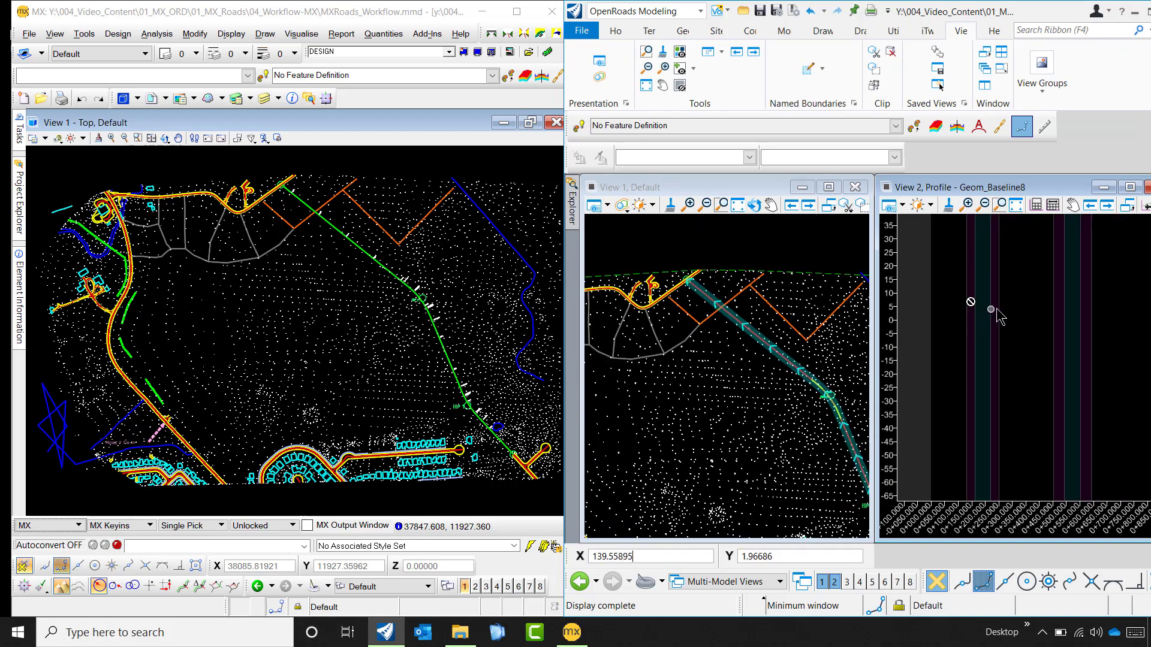
click(1021, 207)
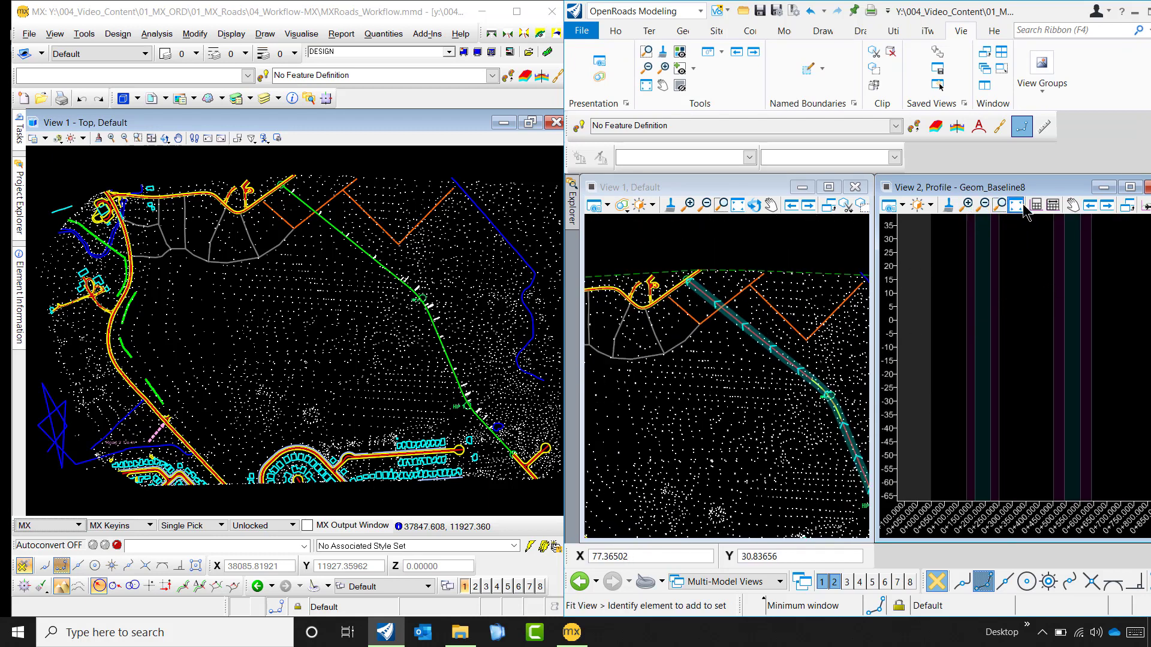
- Fit the full ground profile in View 2 and frame the horizontal alignment in the View 1 plan
click(836, 281)
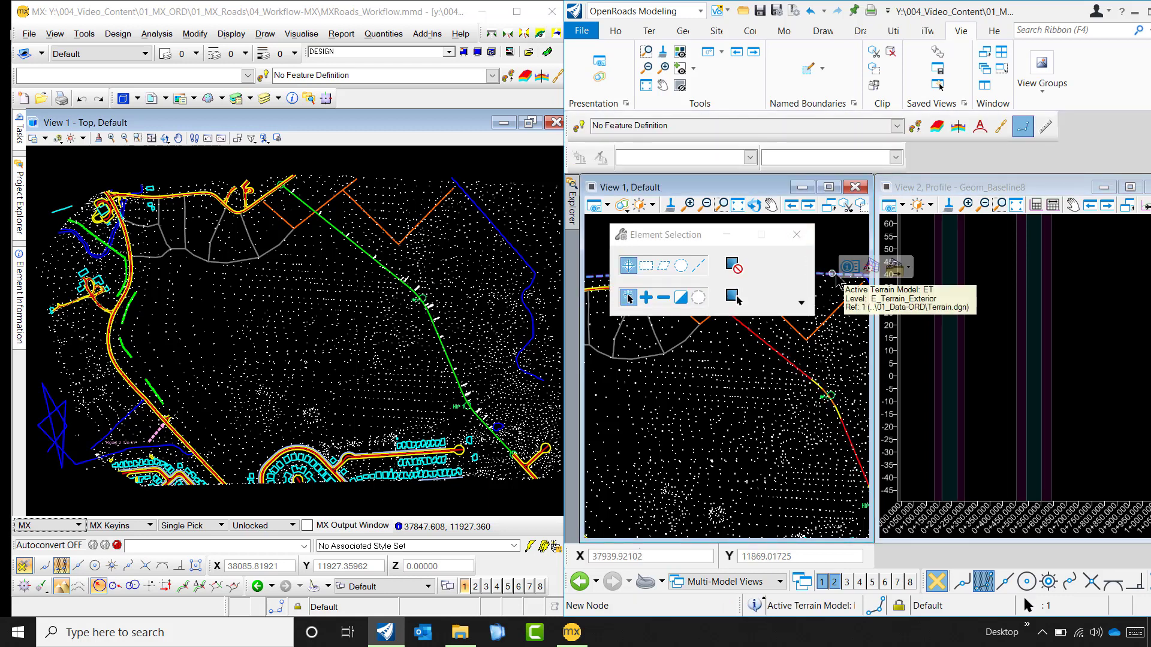
click(1001, 206)
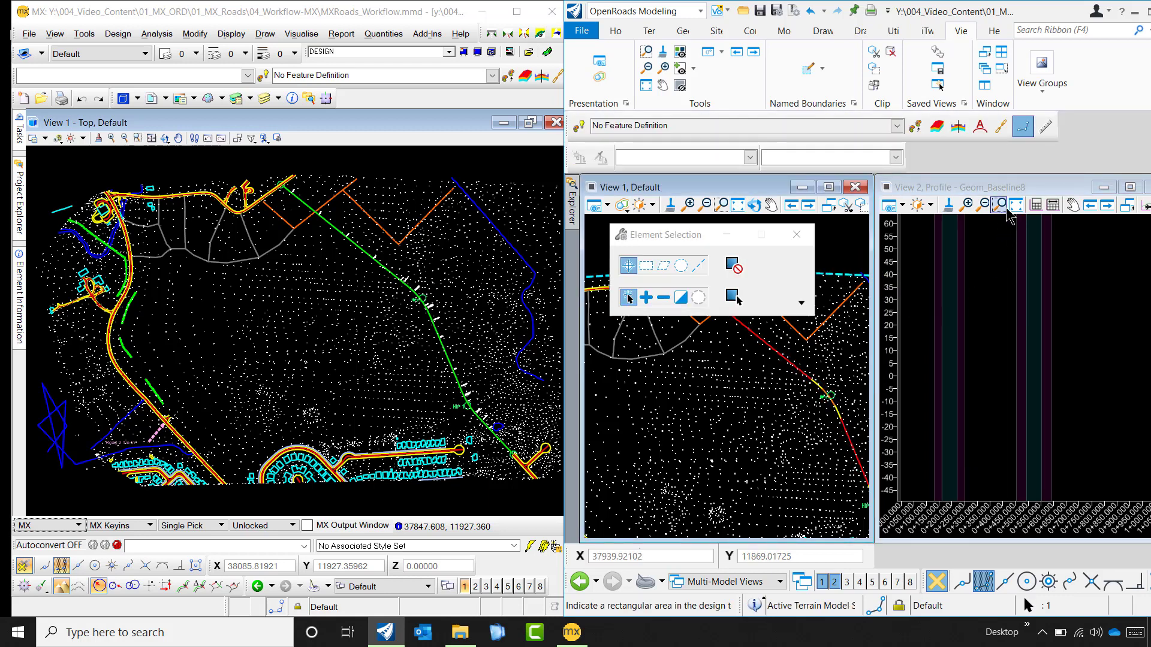
click(1016, 205)
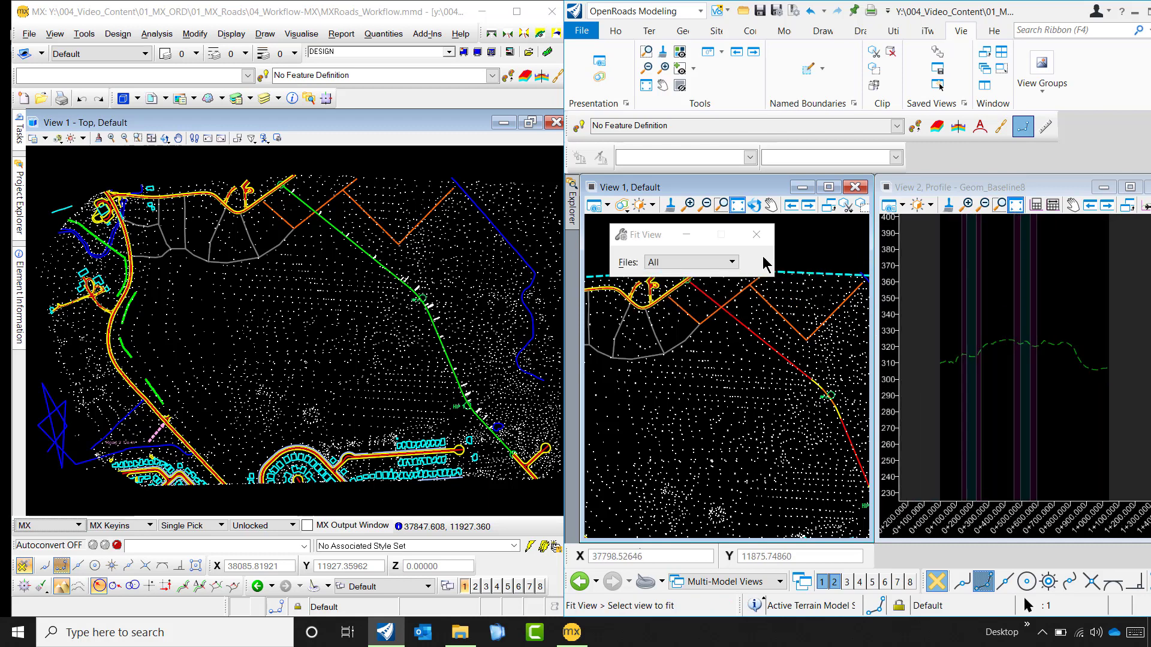
click(757, 235)
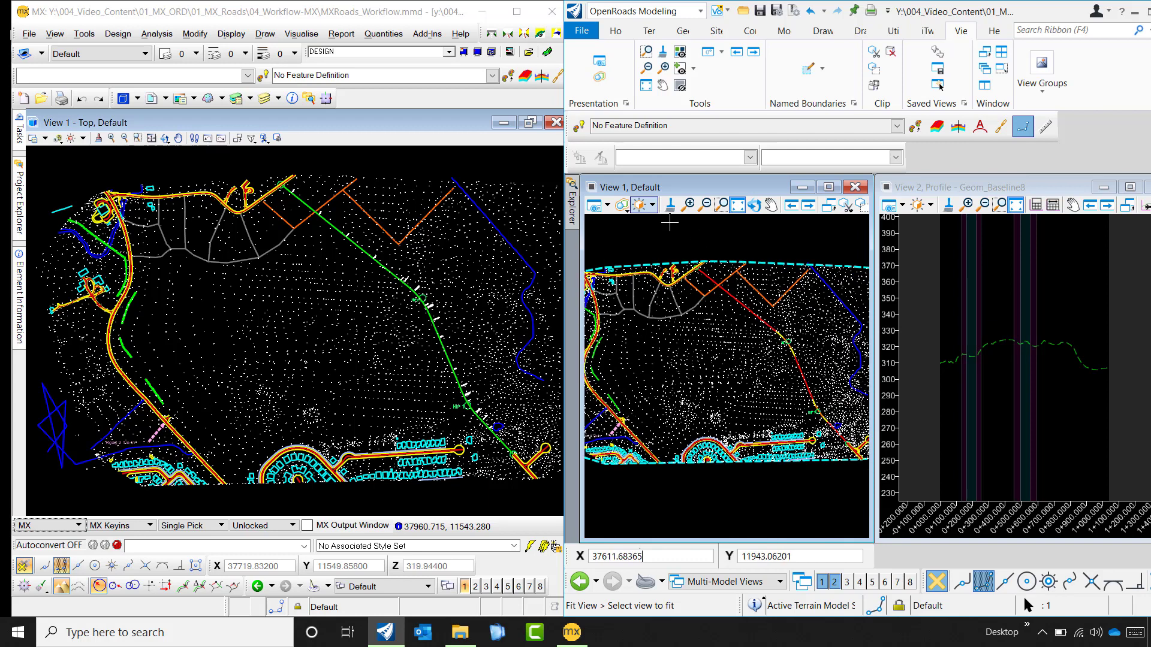
click(697, 272)
scroll(789, 368, up, 3)
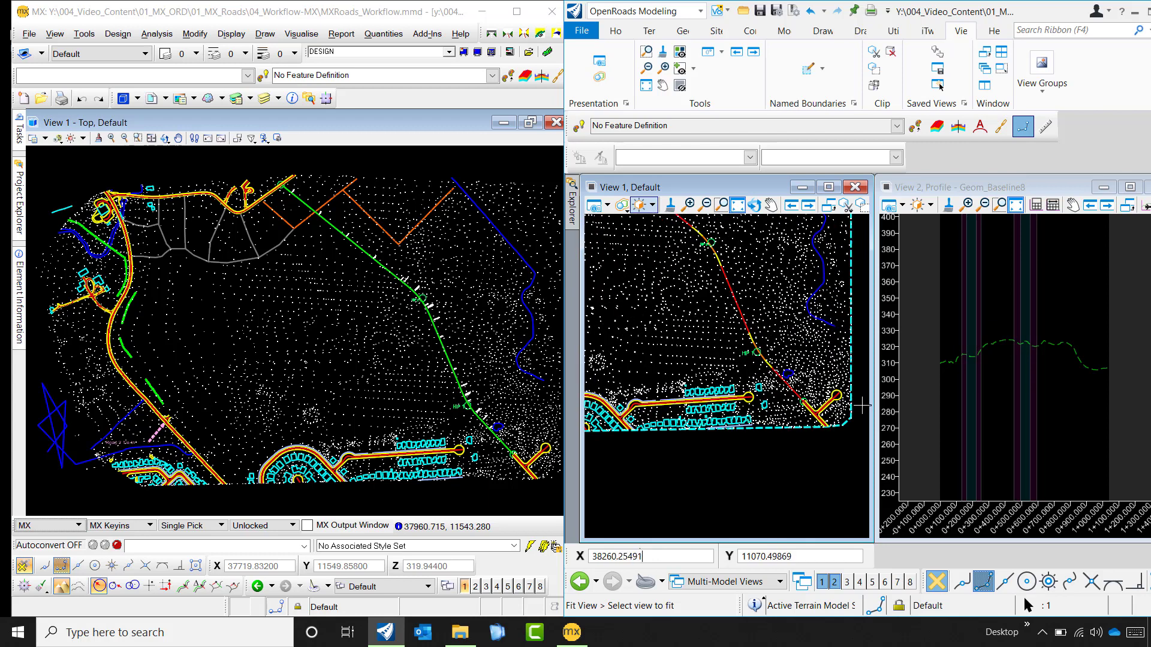
scroll(827, 393, up, 3)
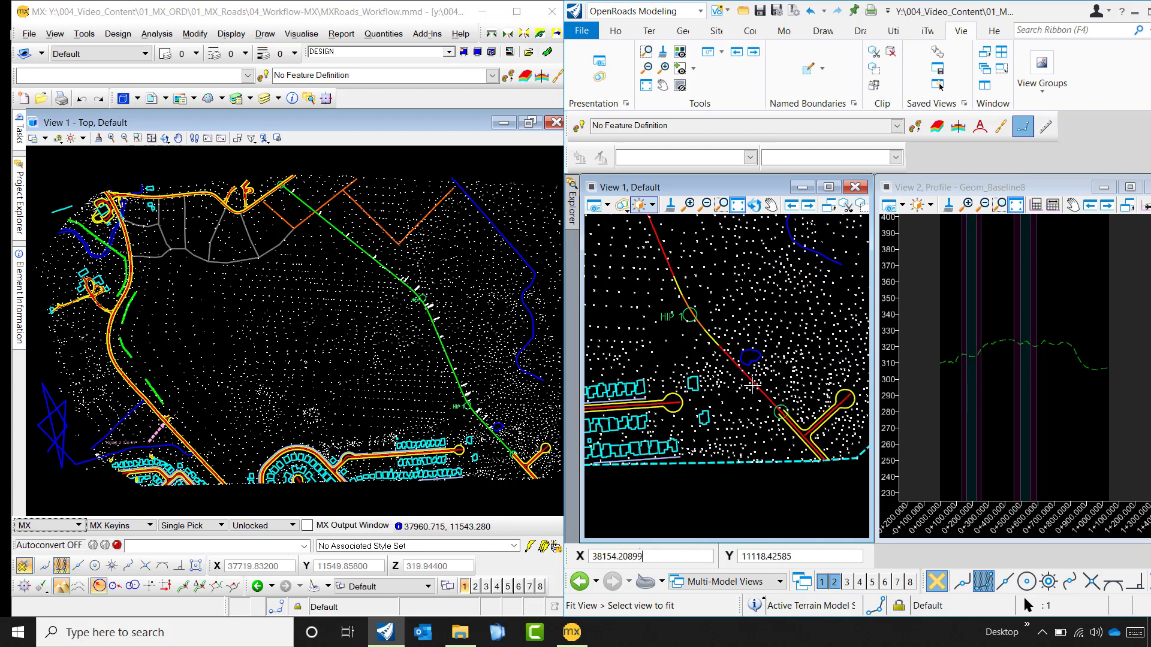
scroll(753, 387, down, 4)
right_click(794, 468)
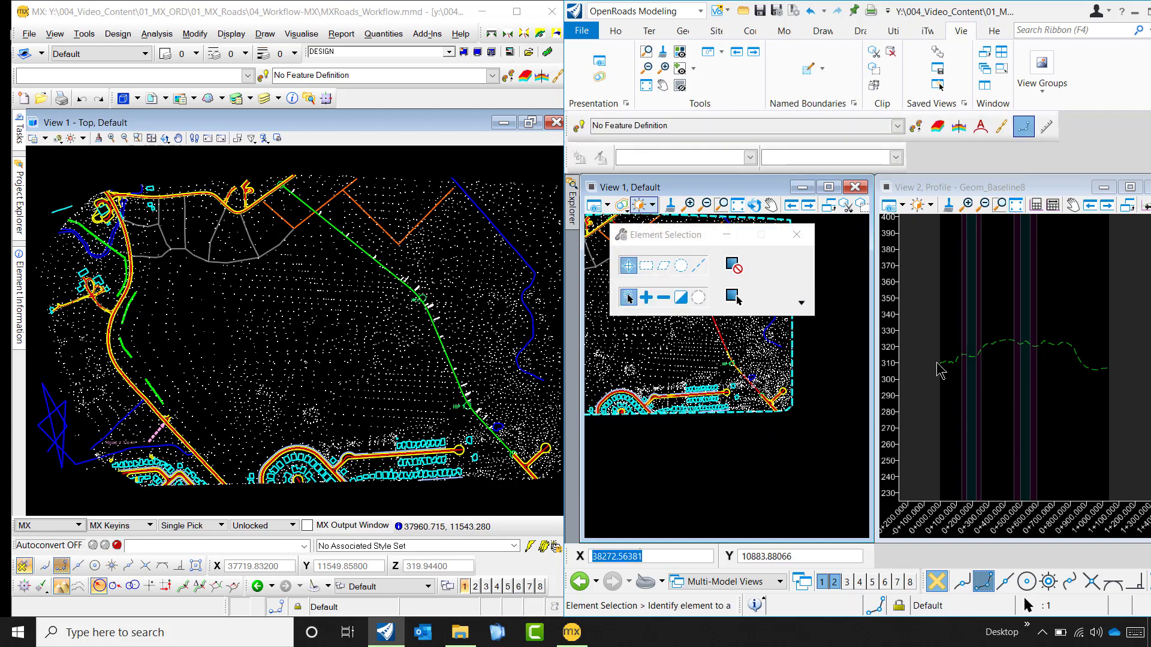
click(796, 234)
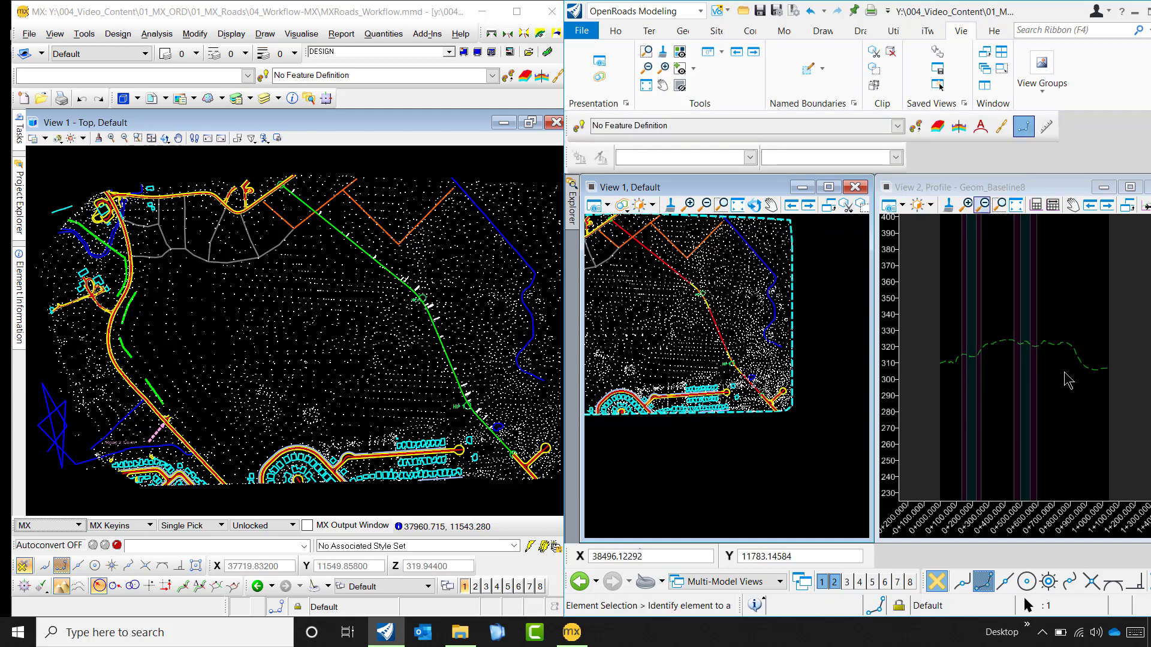
- Set the active feature definition for the profile geometry to the Alignment feature Geom_Baseline
click(684, 31)
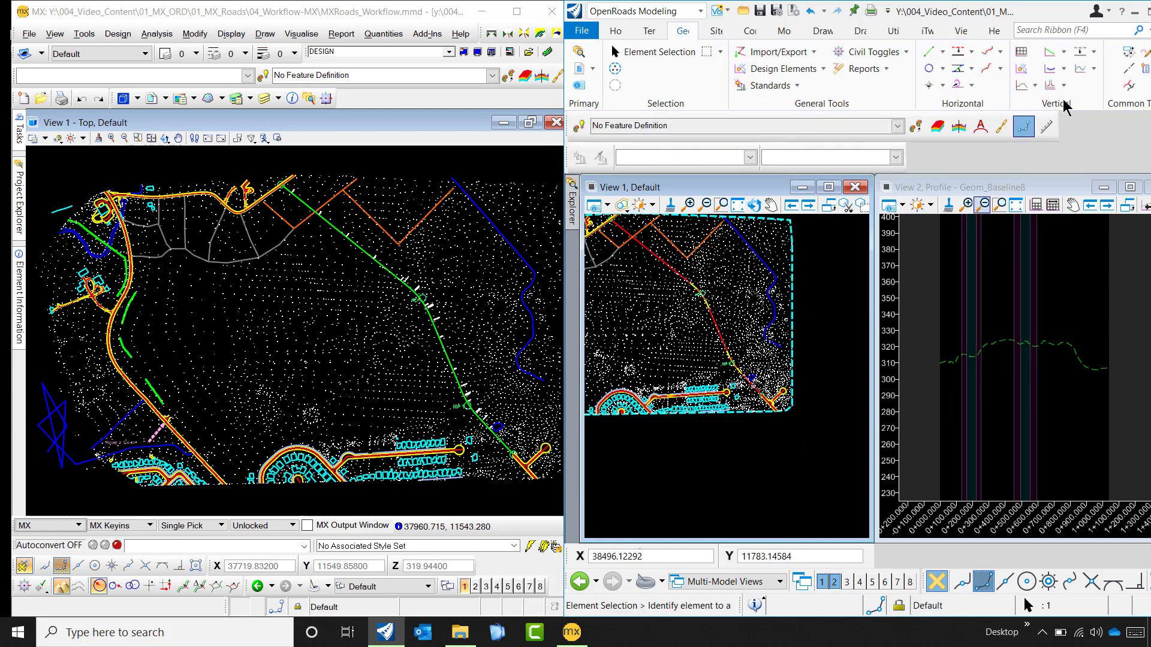
click(1064, 53)
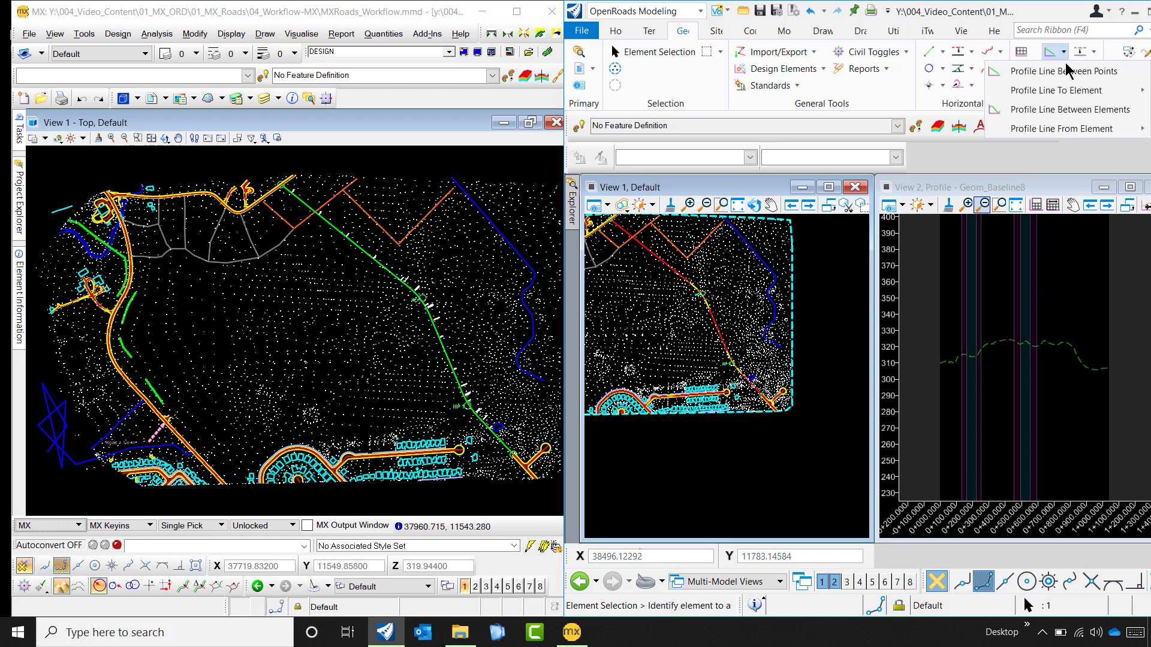
click(895, 133)
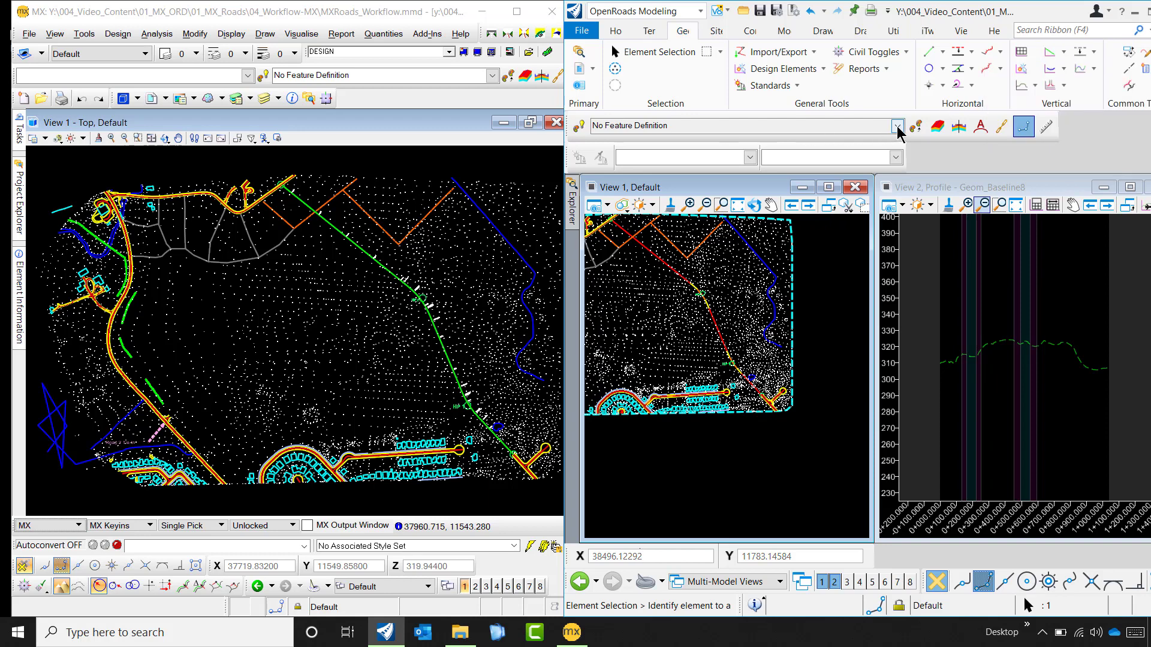
click(888, 127)
click(897, 126)
click(965, 188)
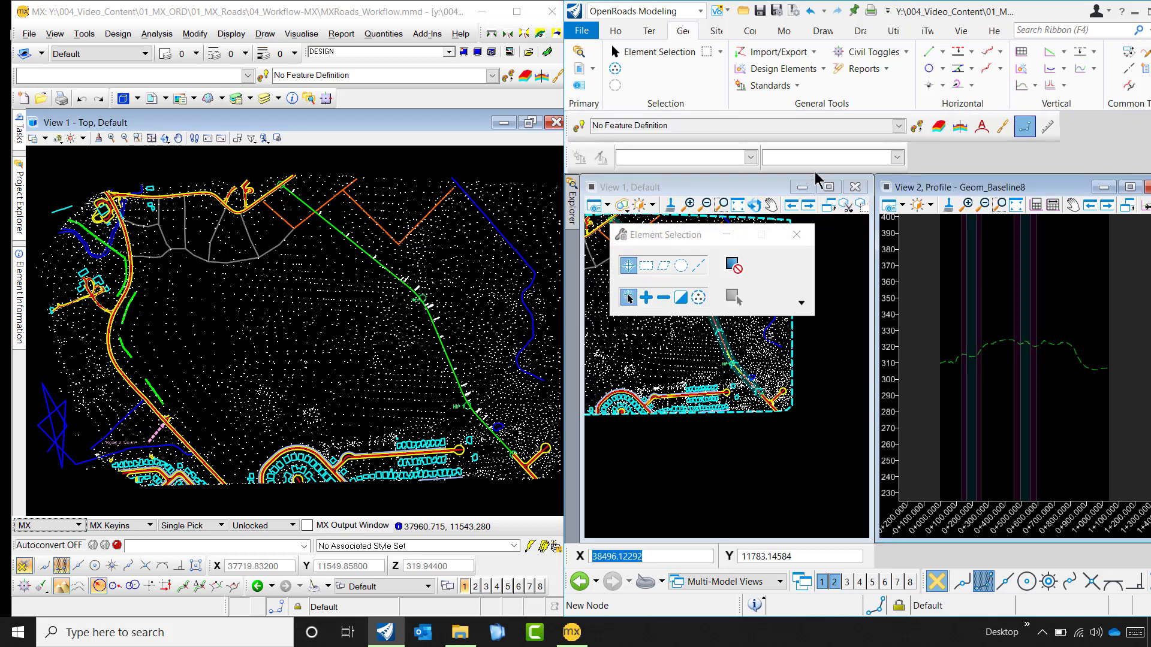
click(895, 126)
click(898, 126)
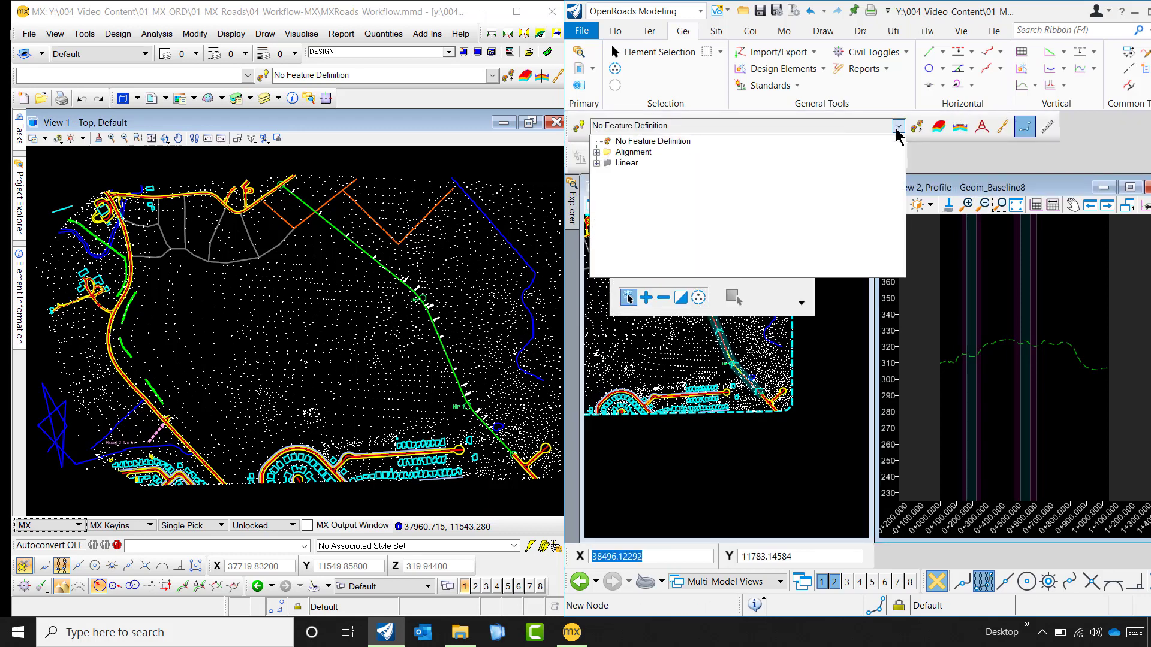
click(597, 151)
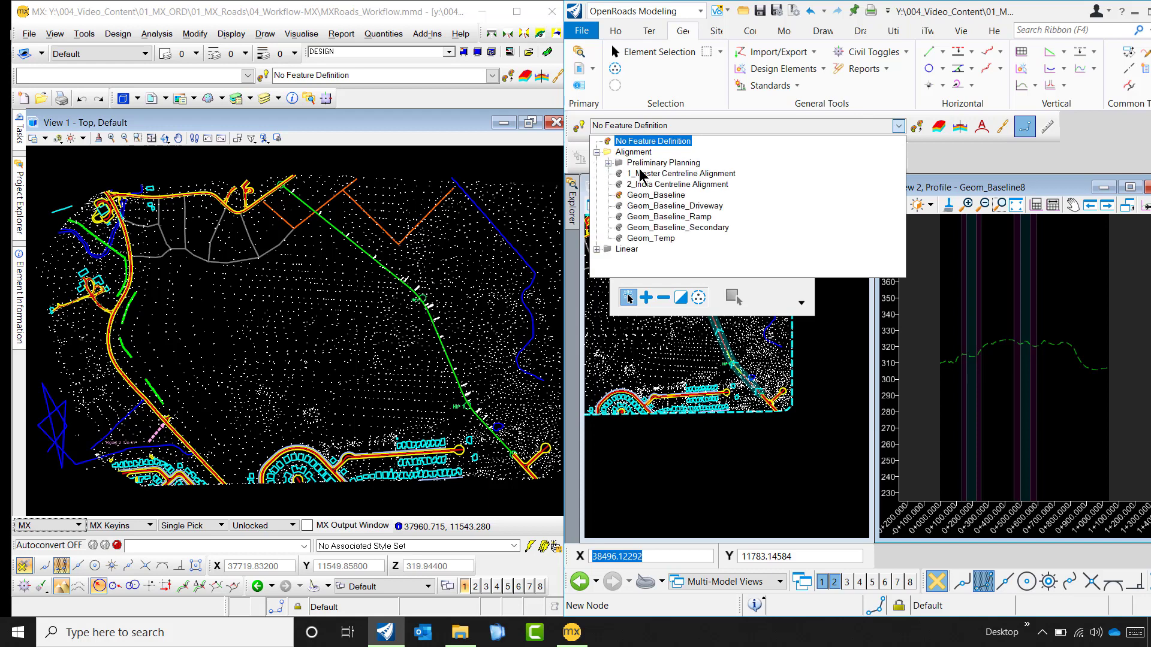
click(648, 195)
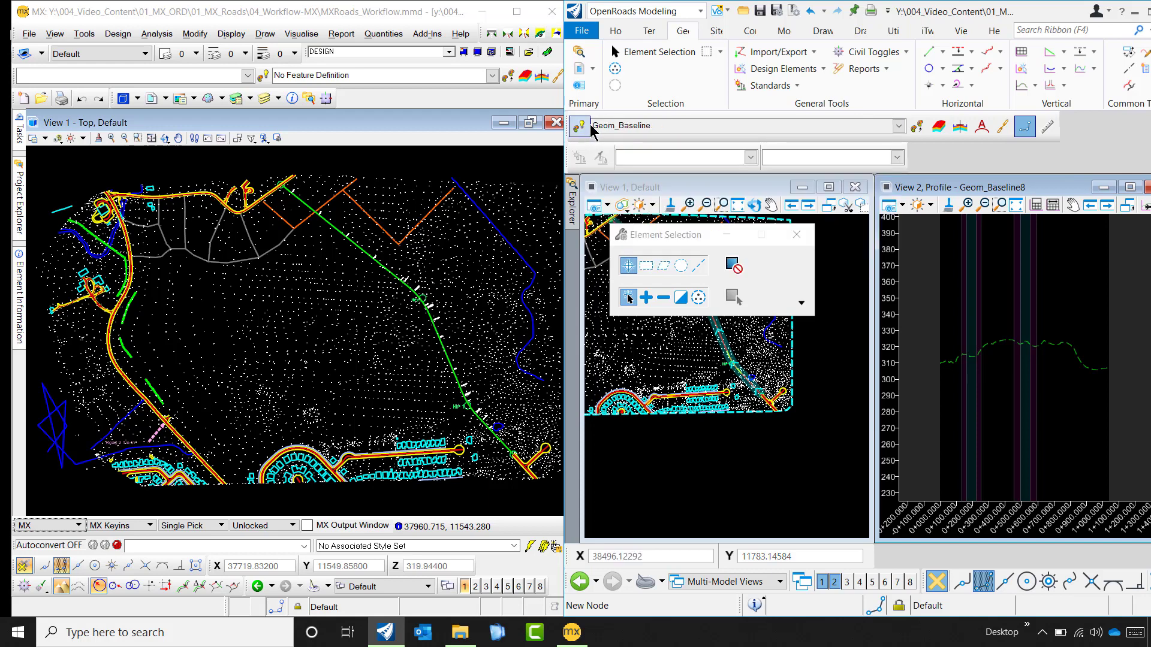
- Browse the Linear profile feature definitions, keeping Geom_Baseline as the active feature definition with command chaining turned on
click(886, 126)
click(898, 127)
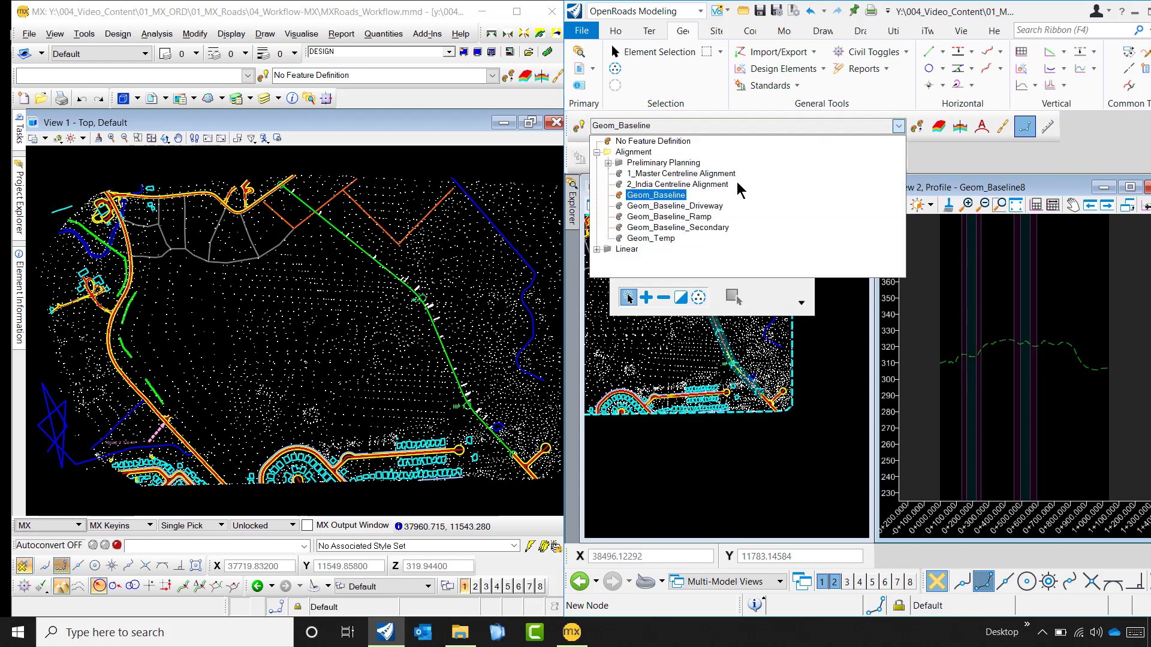
click(597, 248)
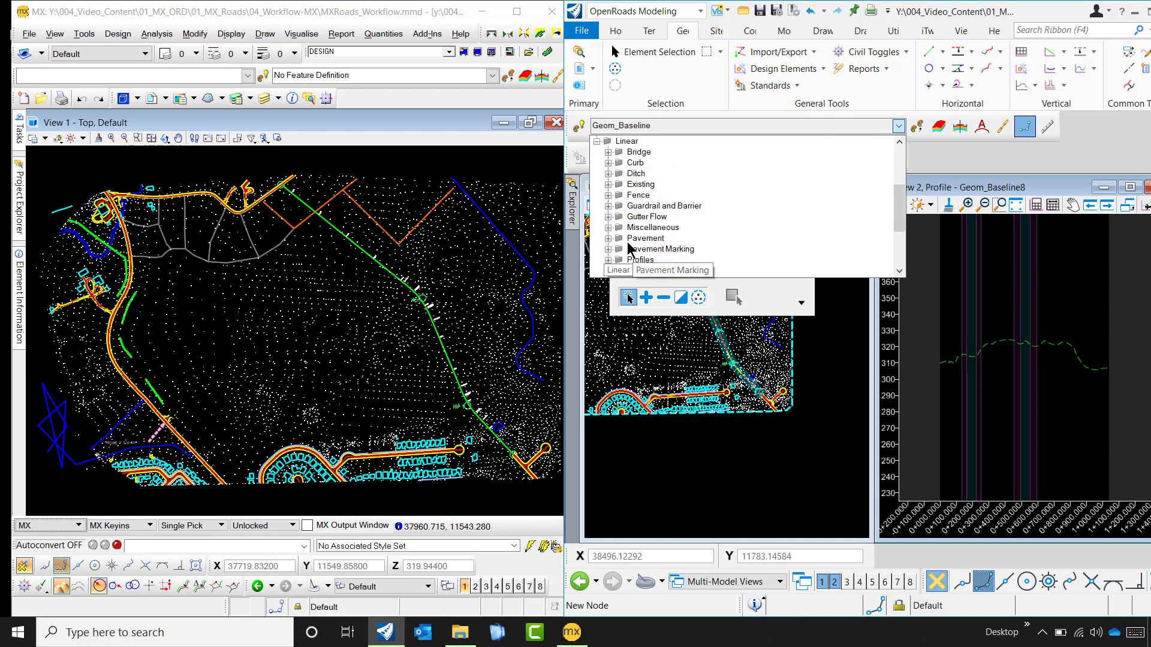
scroll(610, 235, down, 1)
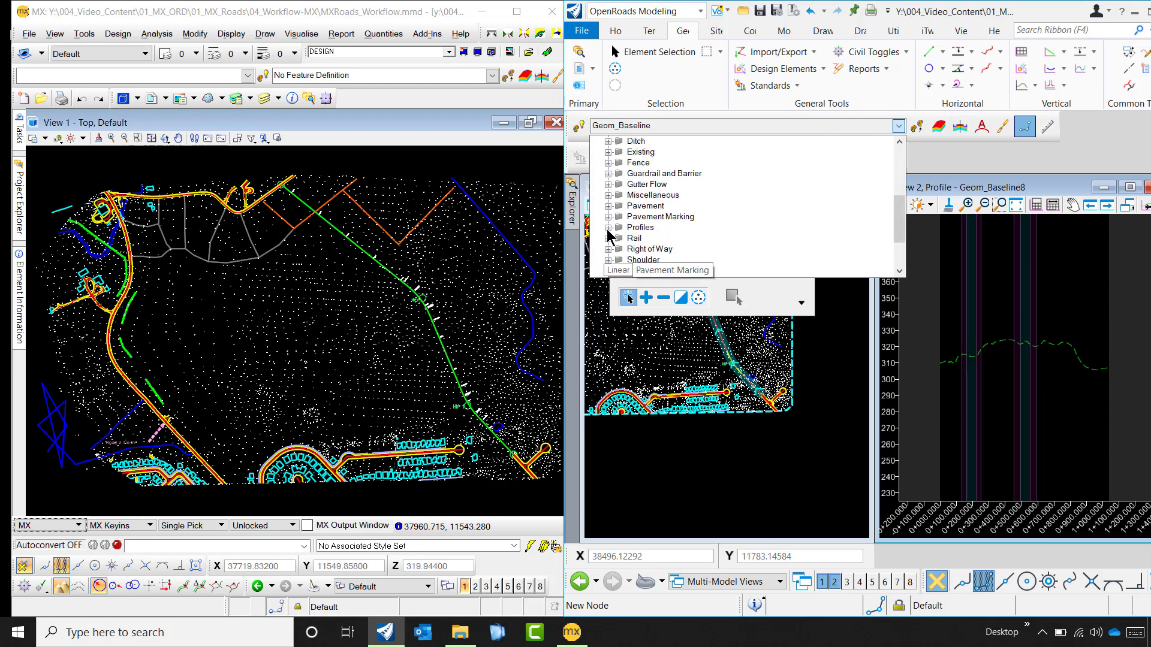
click(607, 228)
click(689, 242)
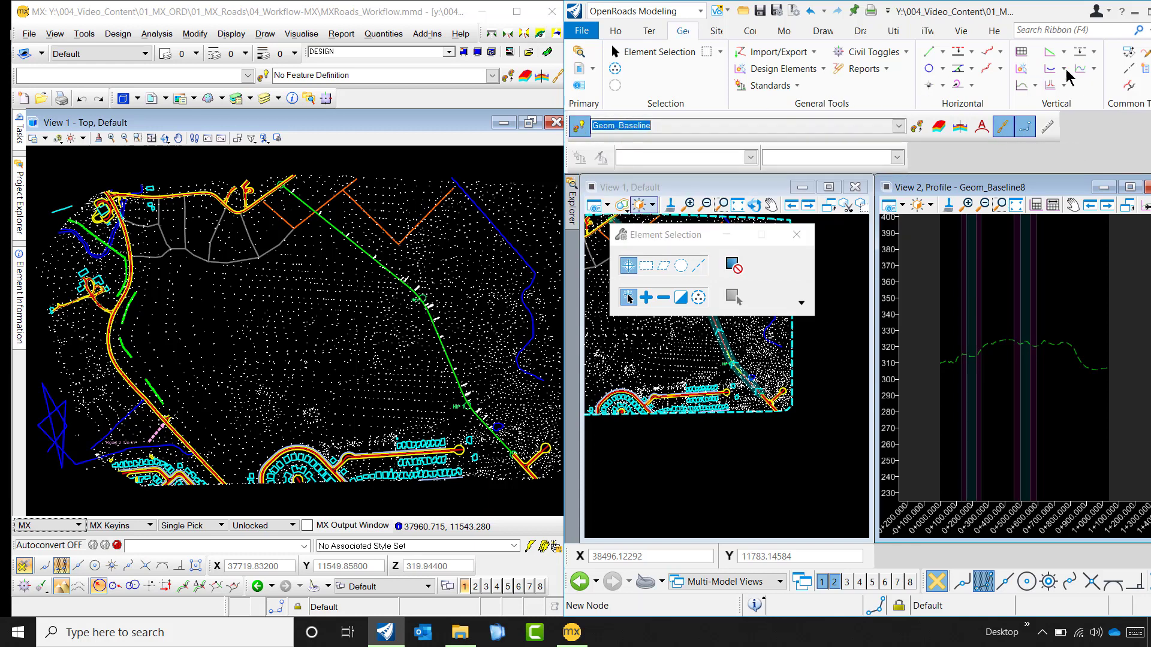
- Start a Profile Line Between Points at the beginning of the ground profile, at station 0.000 and elevation 309.667
click(1052, 52)
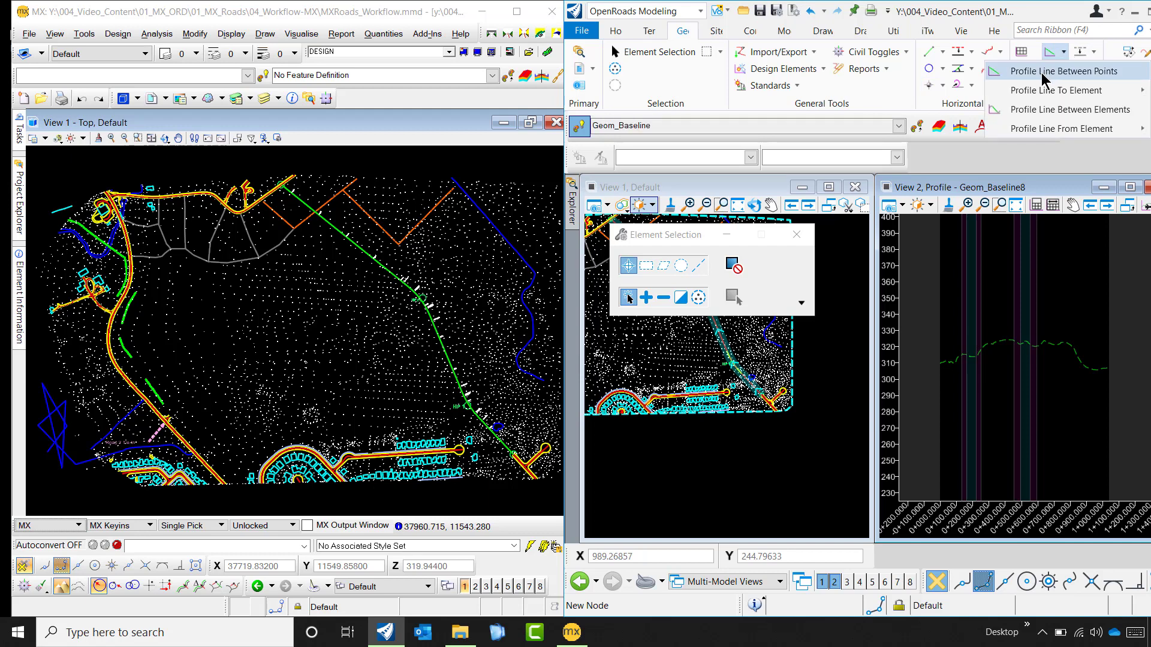
click(1044, 71)
scroll(940, 367, up, 3)
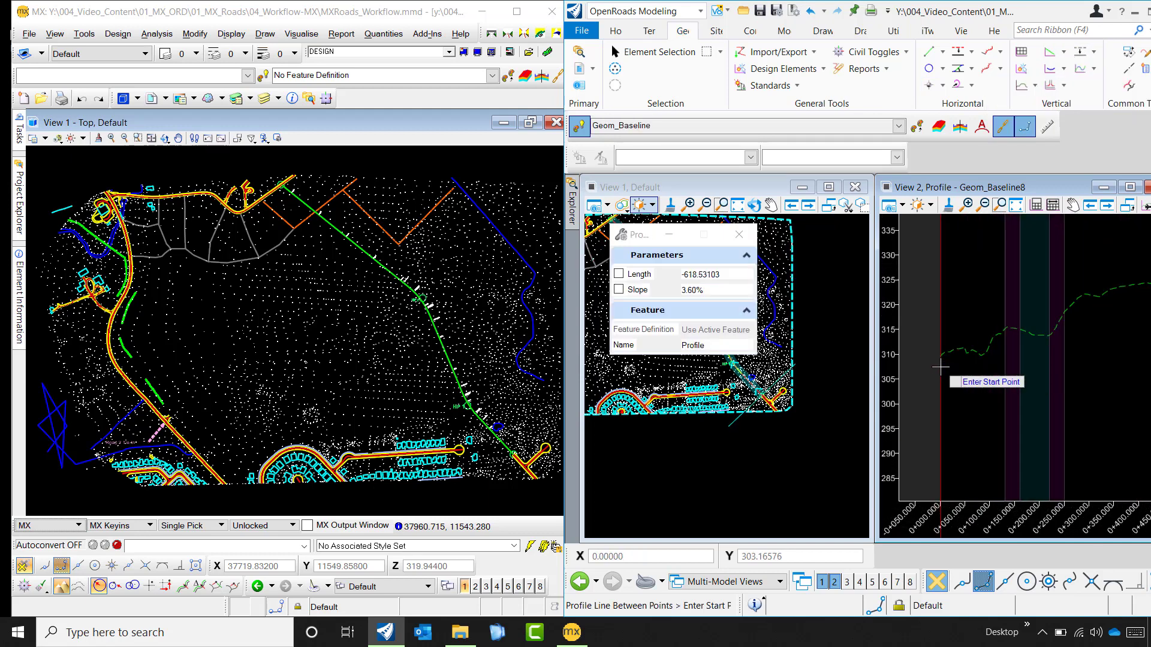
scroll(938, 362, up, 4)
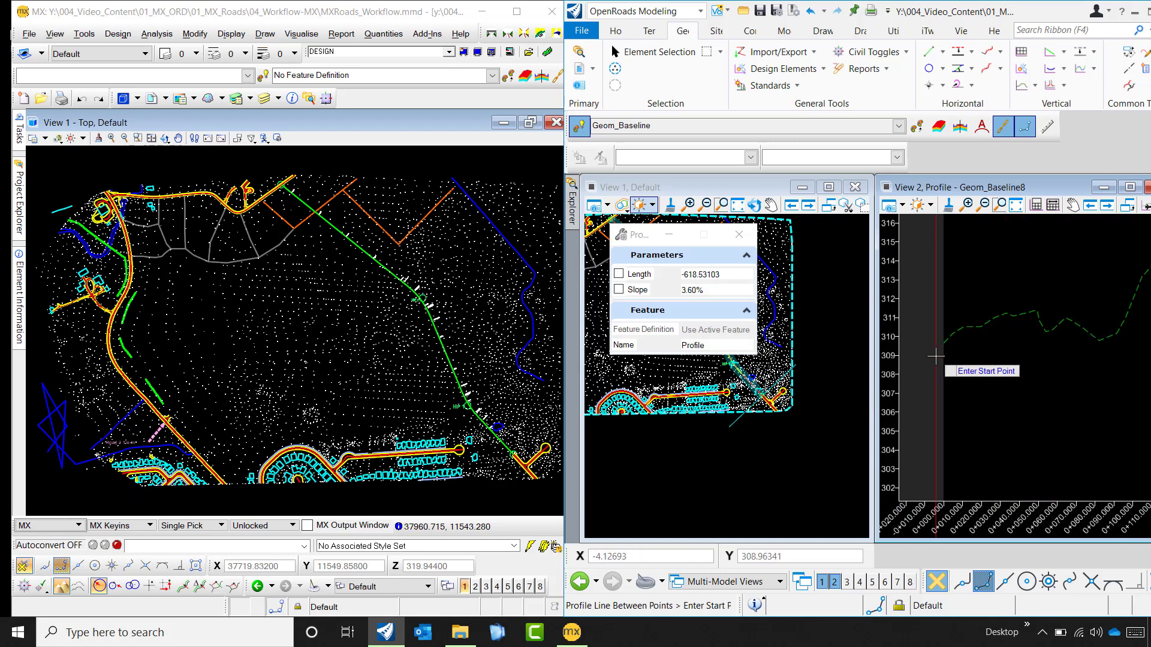
scroll(936, 356, up, 3)
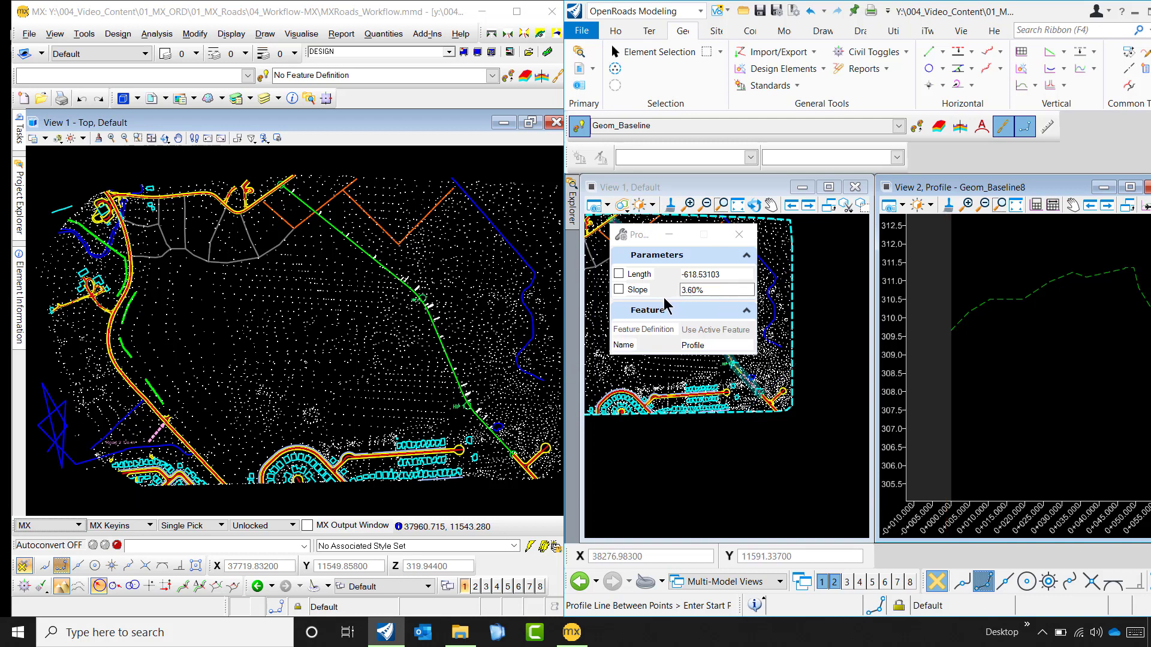
scroll(959, 336, up, 5)
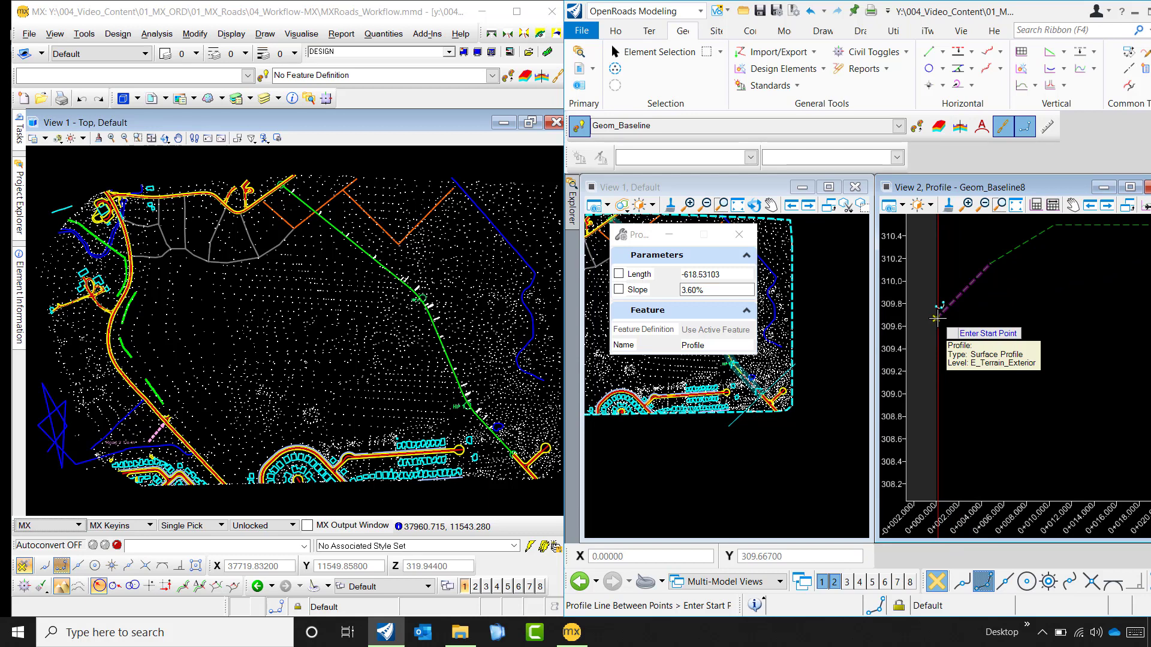
click(936, 318)
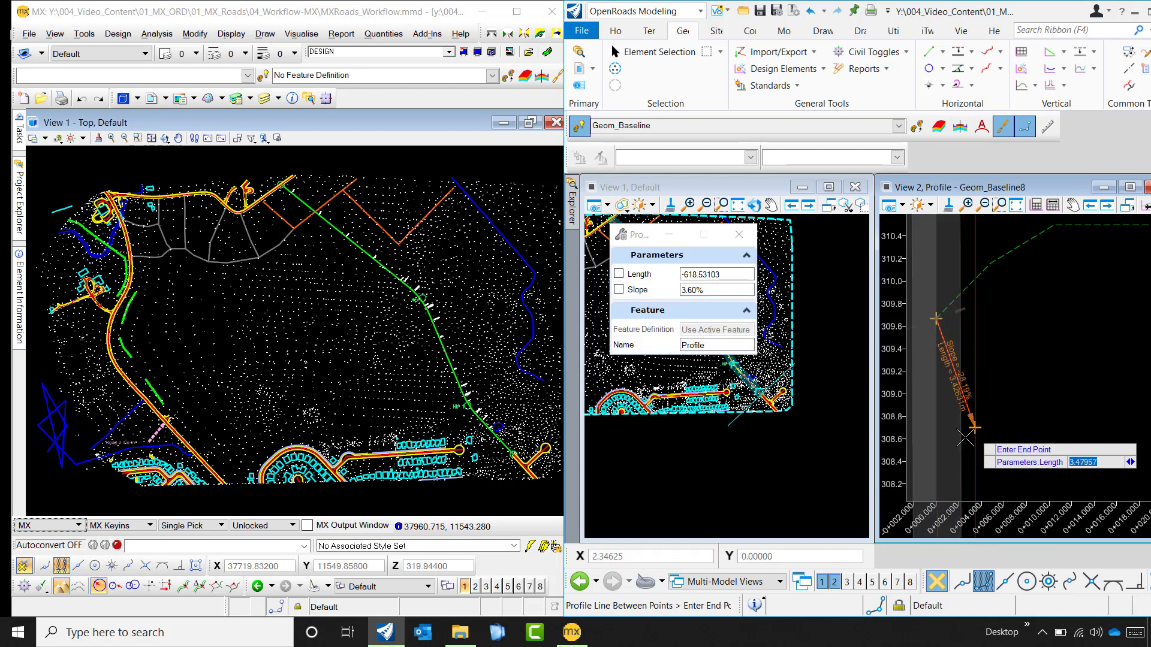
- End the first profile line at the start of the first shaded curve band, about 131.3 m long at about 4.7% slope
scroll(965, 437, down, 4)
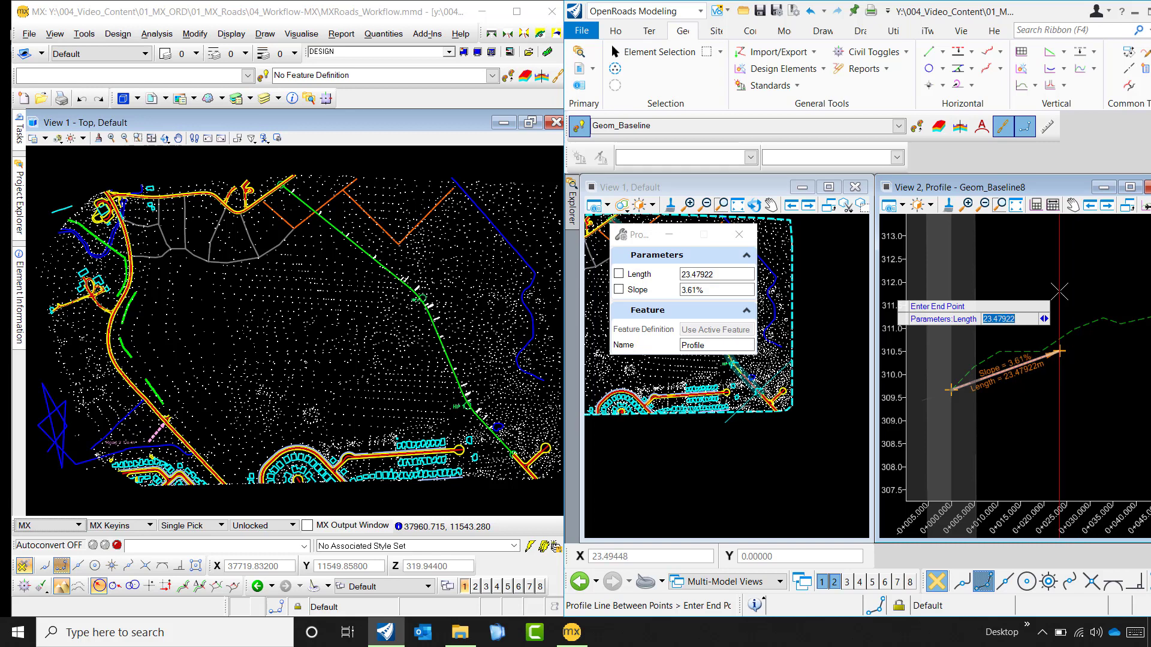
scroll(1059, 292, down, 3)
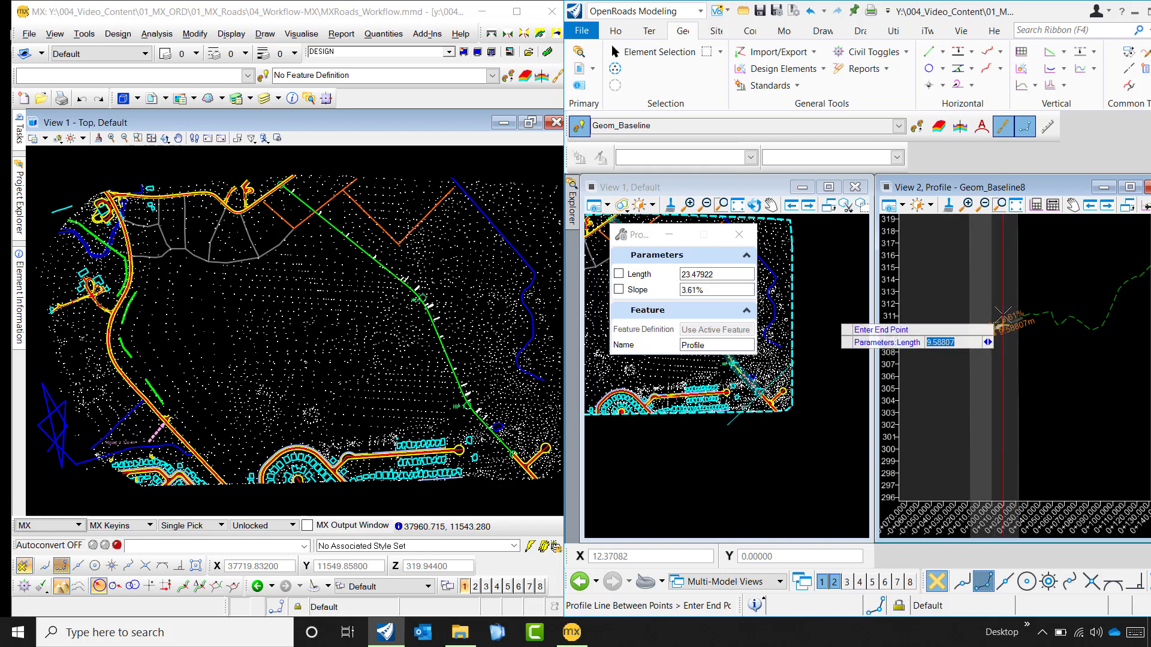
scroll(933, 311, down, 3)
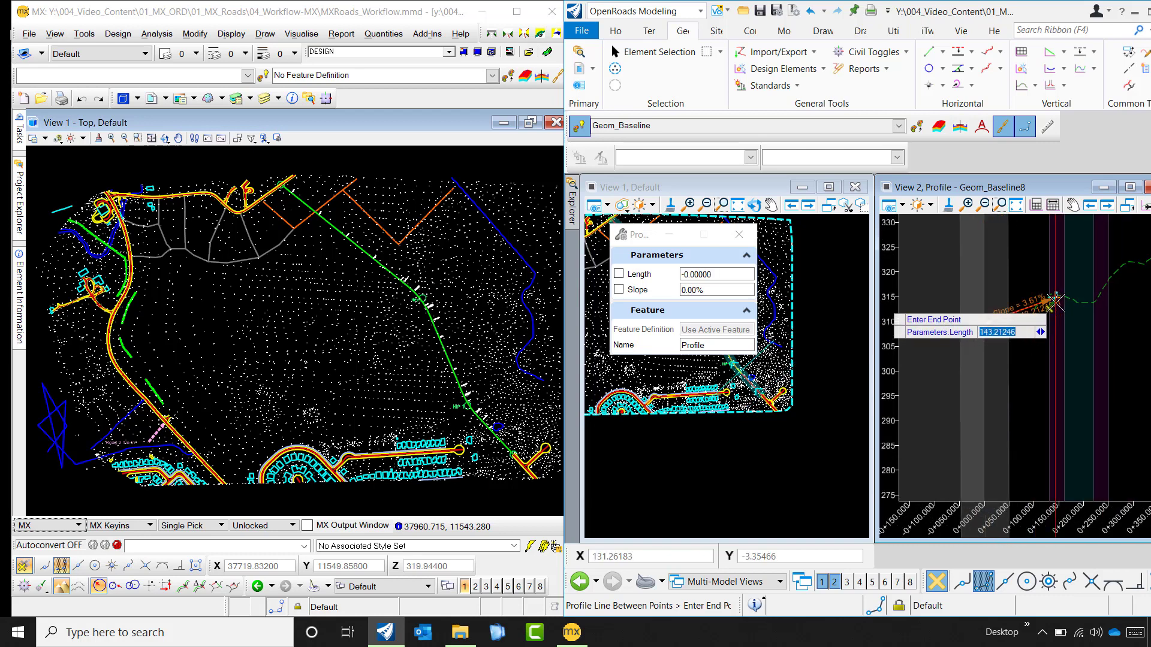
scroll(1057, 299, up, 5)
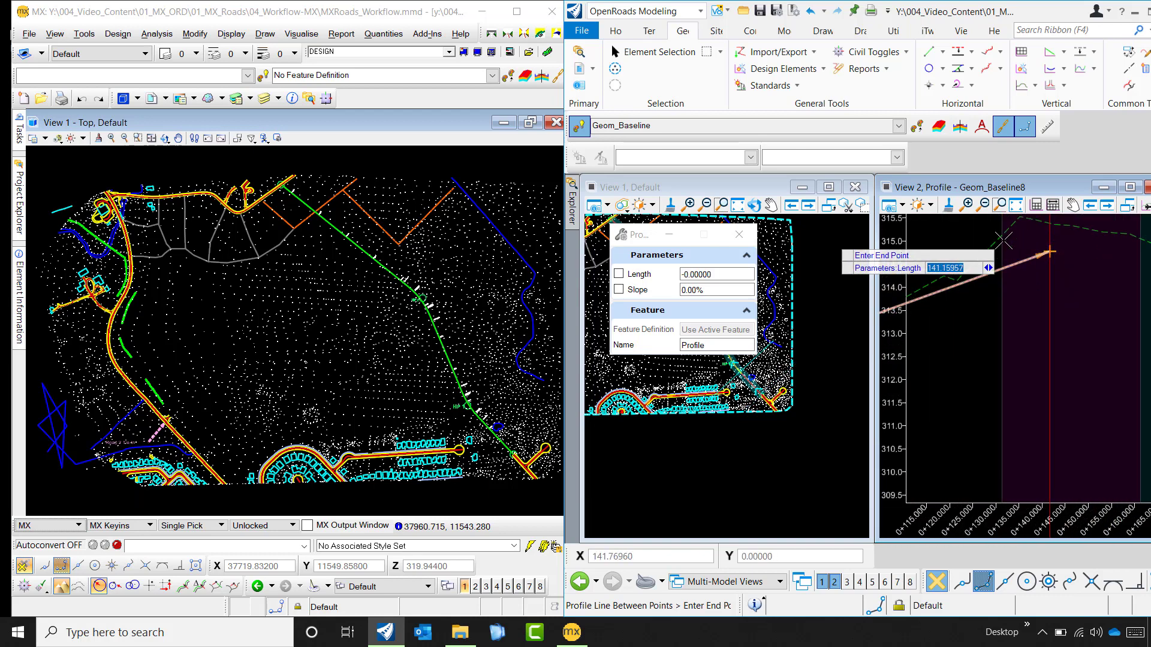
scroll(1003, 240, down, 2)
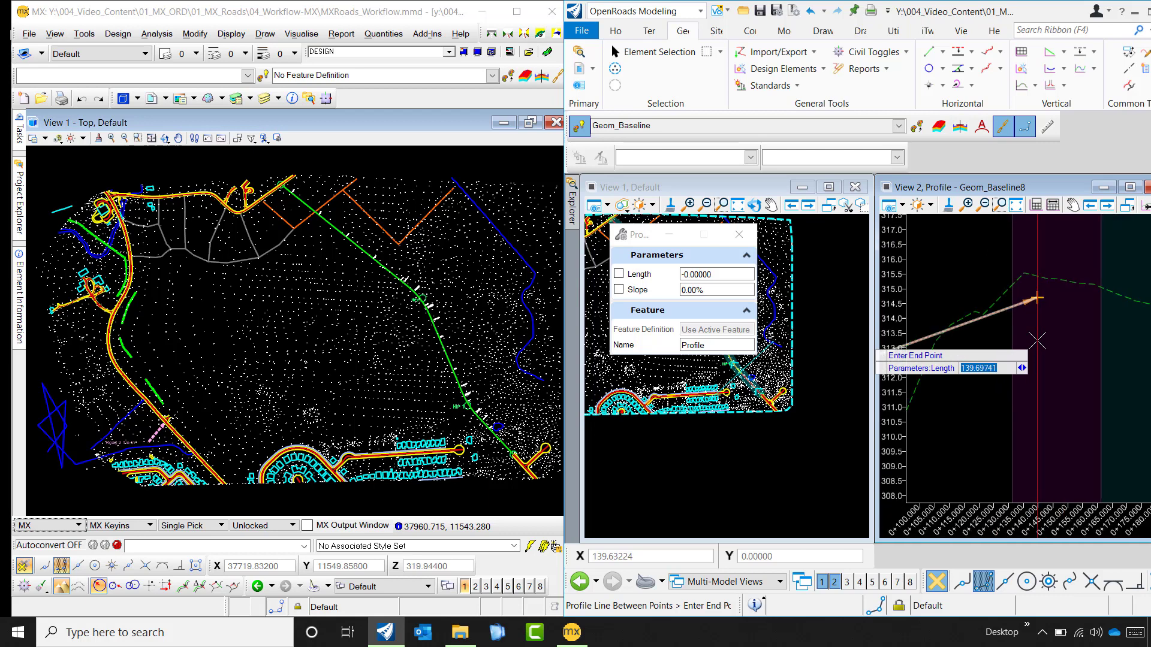
scroll(1037, 340, down, 1)
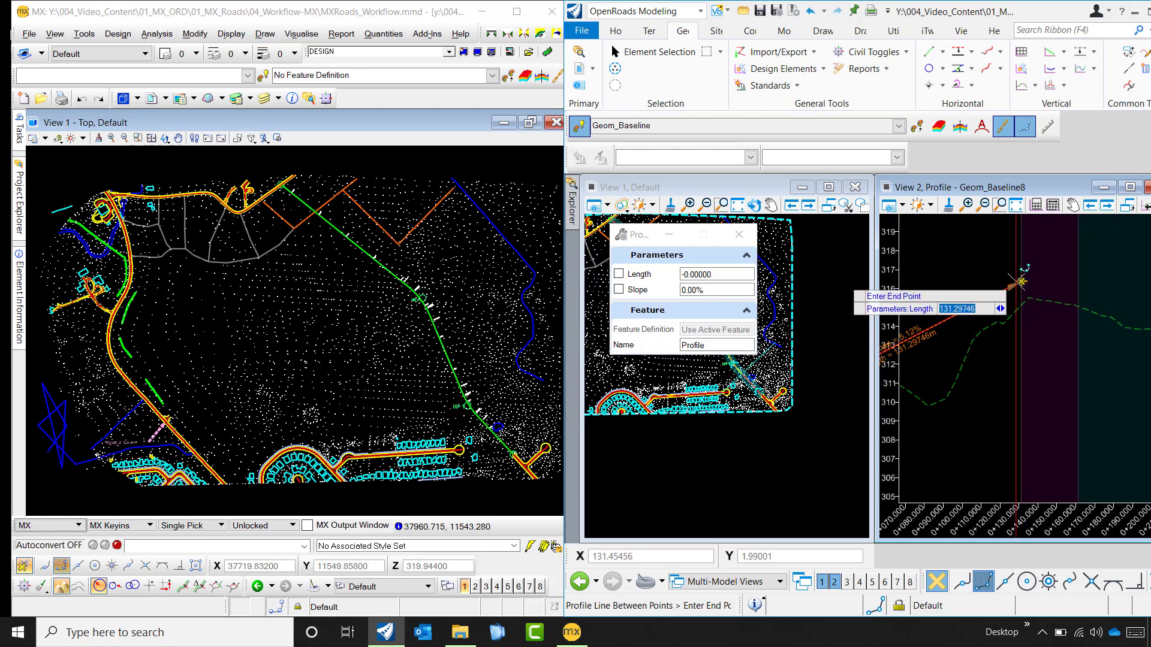
scroll(1019, 288, up, 2)
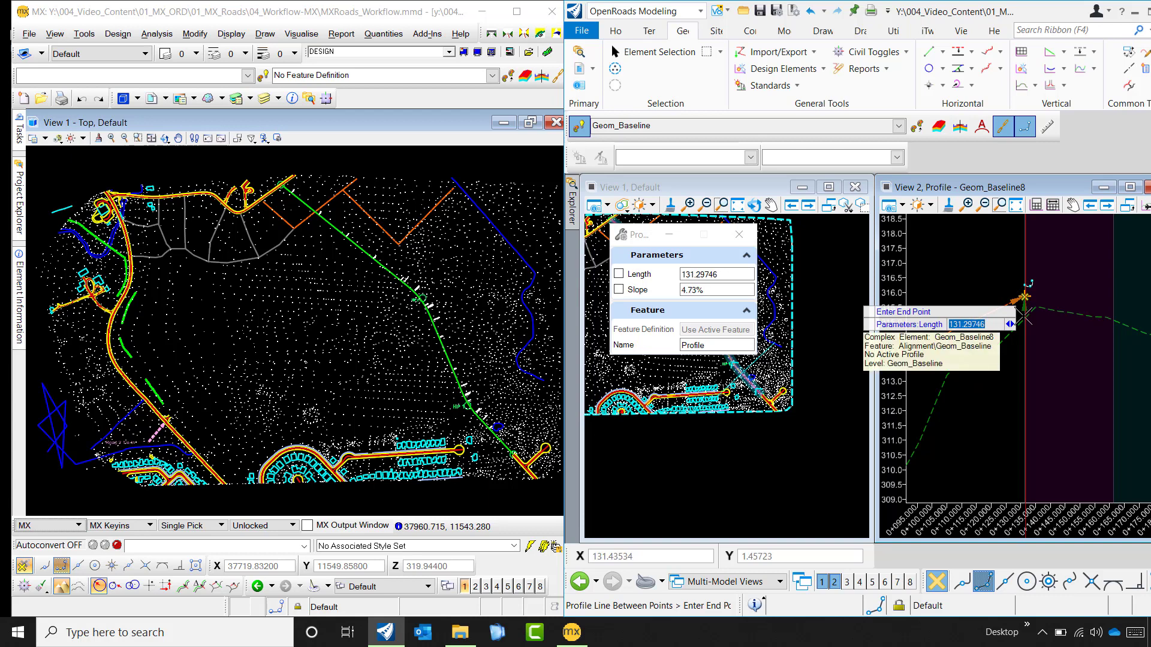
scroll(986, 379, down, 2)
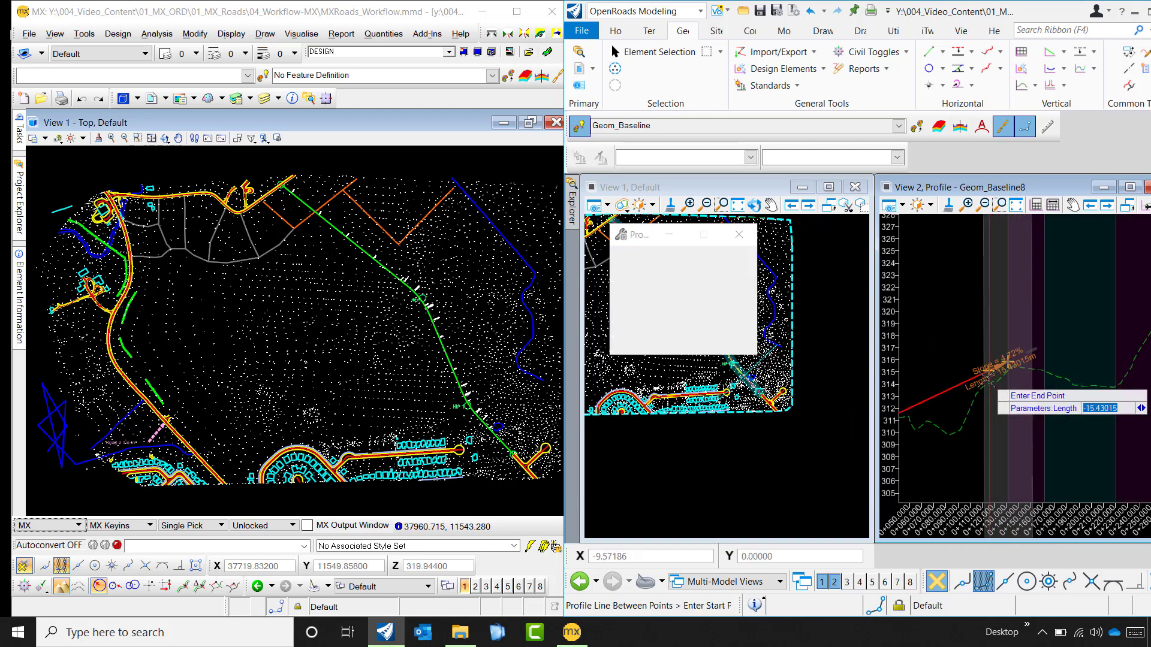
- Chain a second profile line to the start of the second shaded curve band, about 321.4 m long at about 3.11% slope
scroll(986, 379, down, 4)
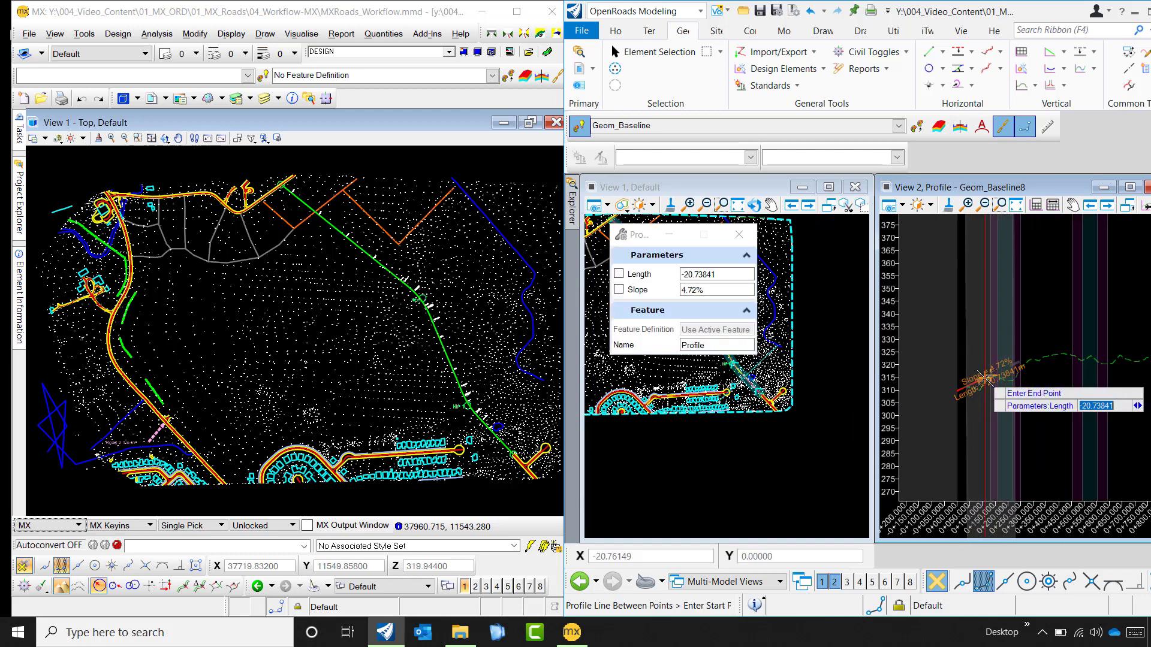
scroll(985, 378, down, 1)
scroll(1076, 351, up, 3)
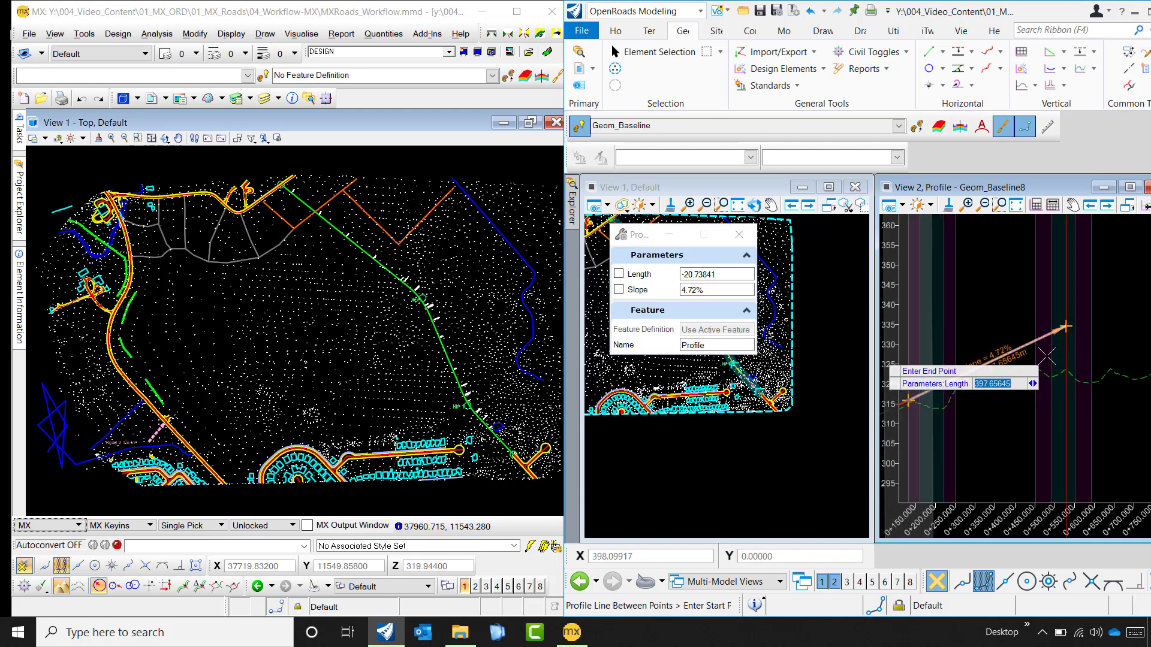
scroll(1047, 356, up, 3)
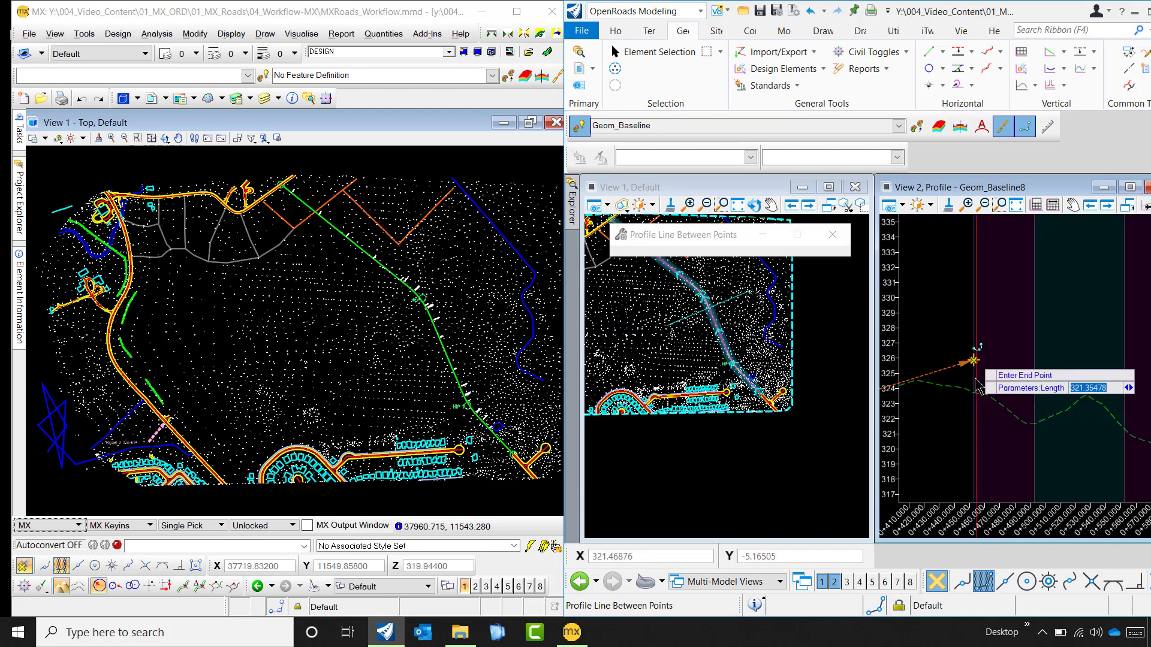
- Try a third profile line to the end of the ground profile, about 585.3 m long at about -3.14% slope, and undo it
scroll(962, 366, down, 4)
scroll(952, 360, down, 3)
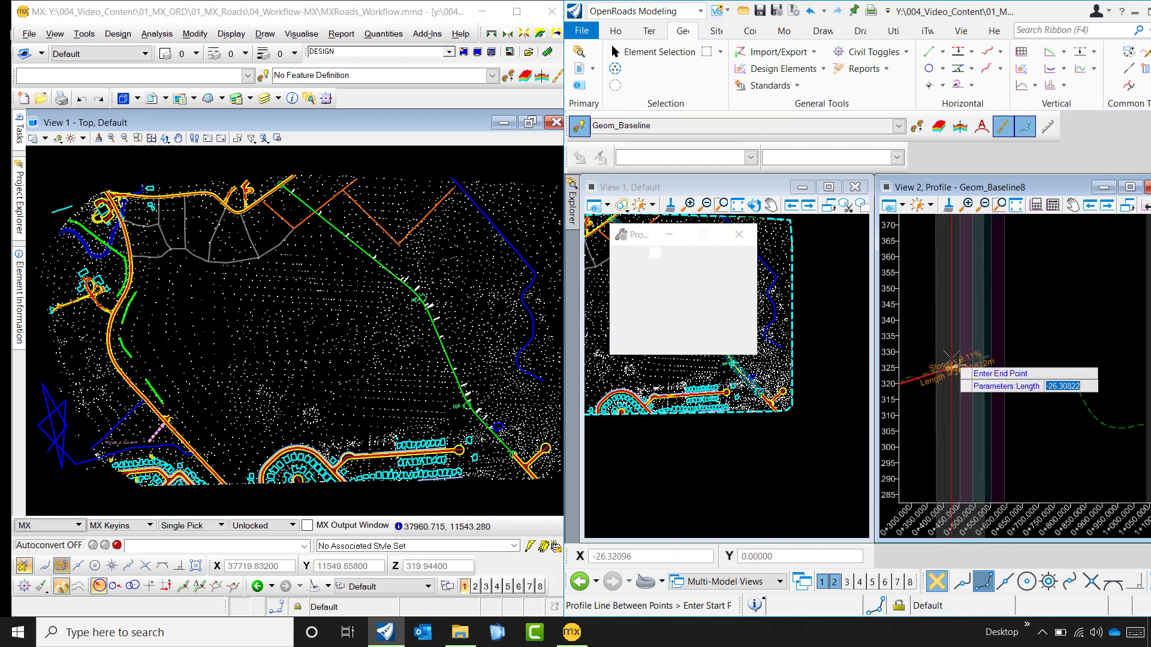
scroll(1106, 417, up, 1)
scroll(1106, 416, up, 6)
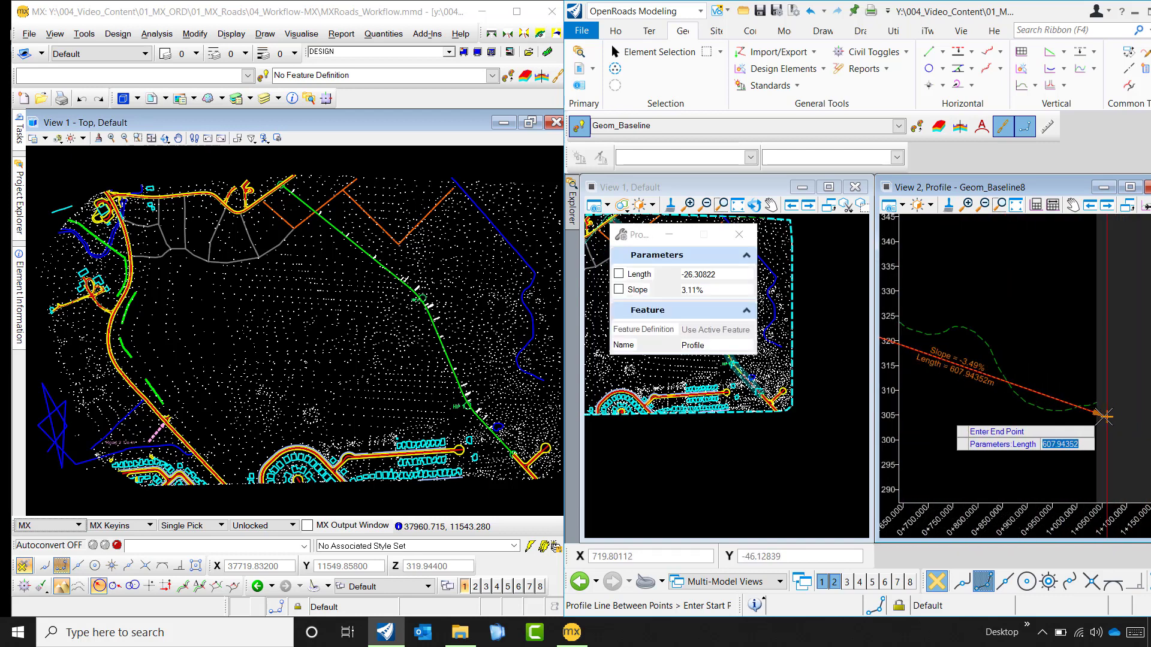
scroll(1100, 416, up, 2)
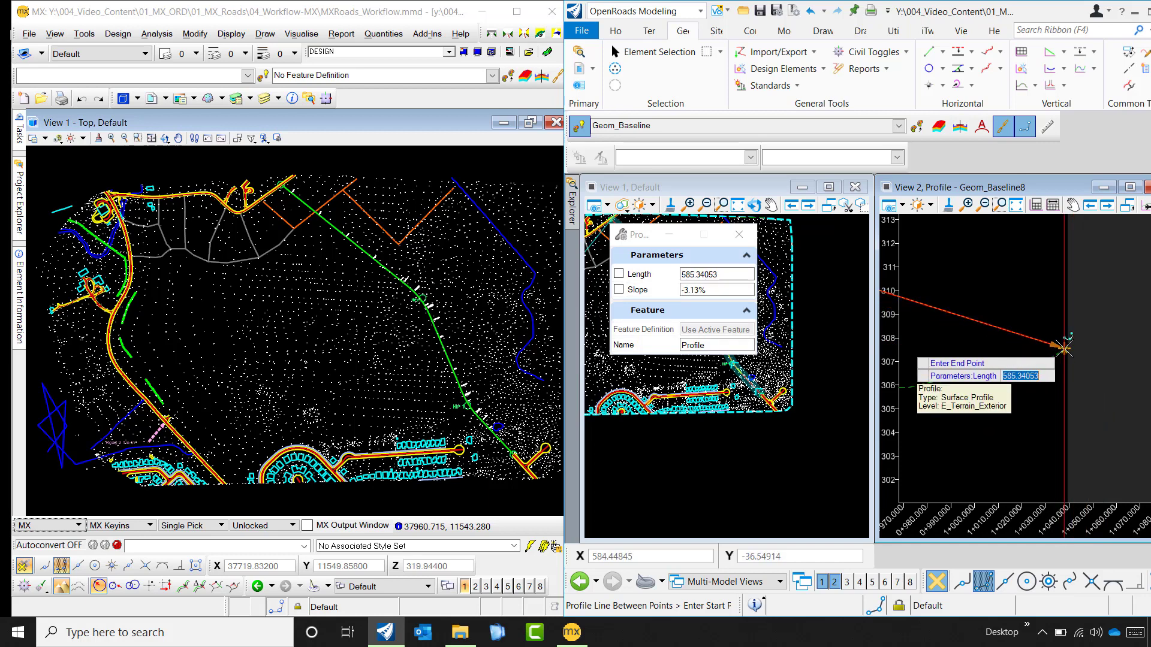
click(1064, 349)
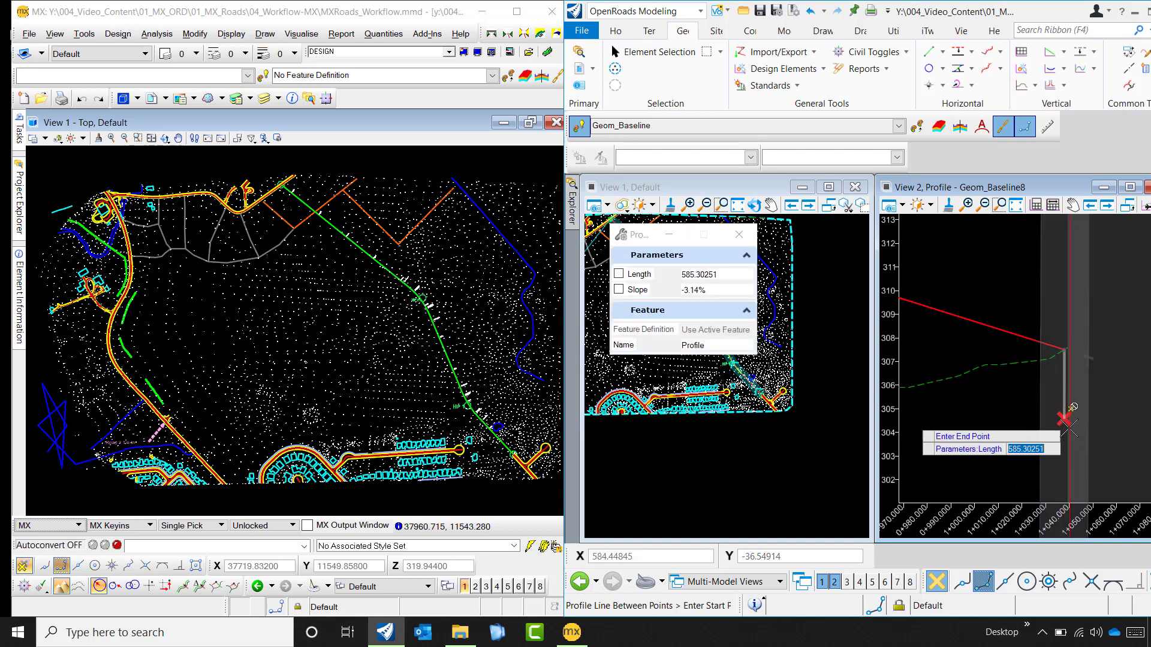
scroll(1062, 353, up, 3)
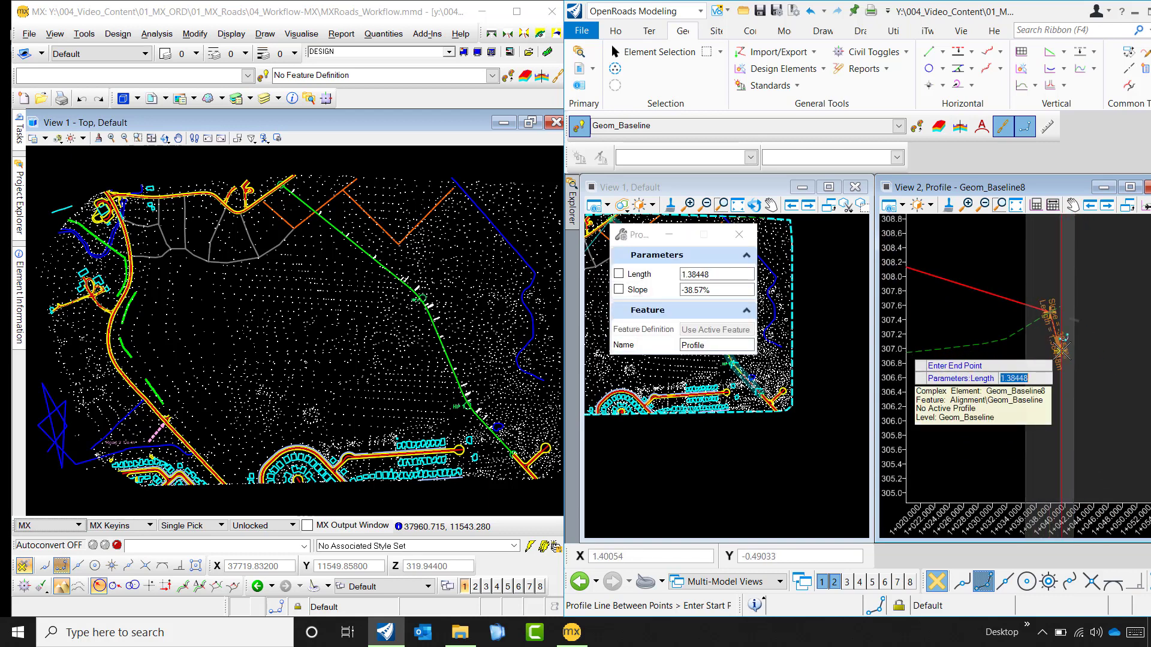
click(812, 13)
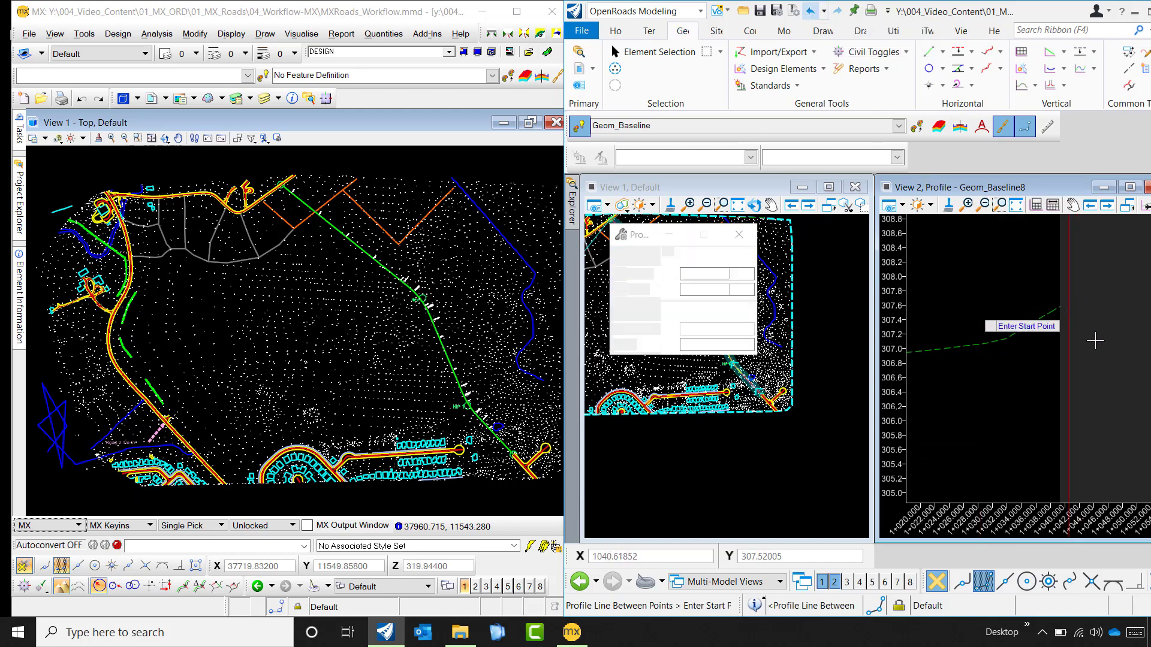
- Start the third profile line at the end of the second line, at station 452.652 and elevation 325.857
scroll(1073, 336, down, 5)
scroll(1086, 348, down, 5)
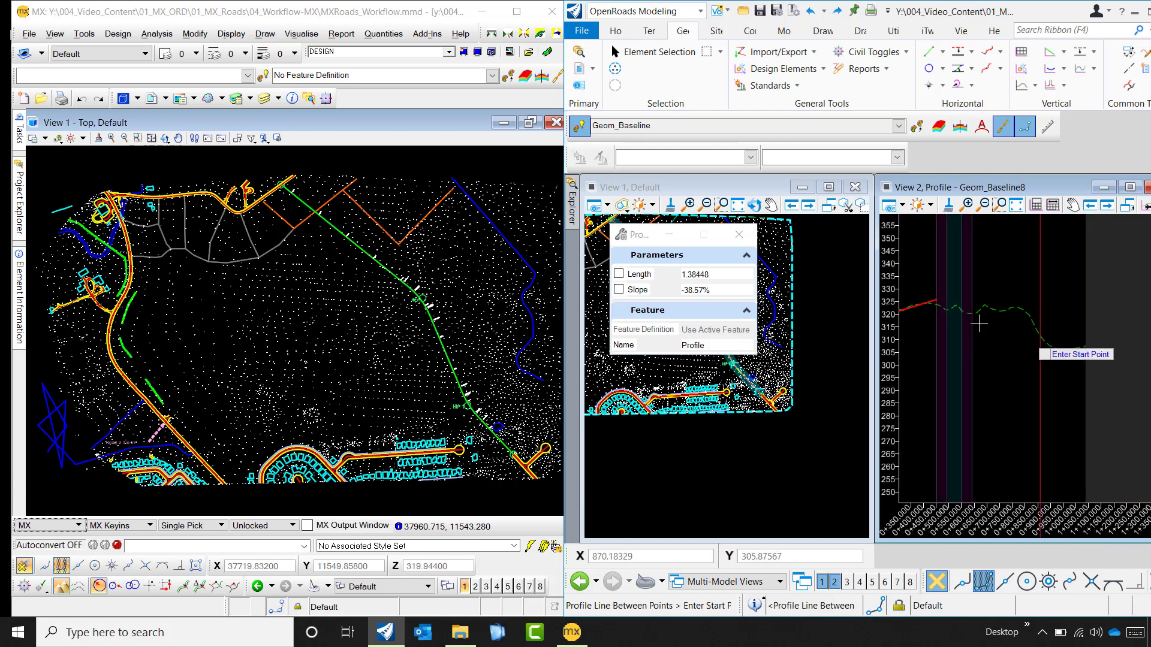
scroll(949, 304, up, 4)
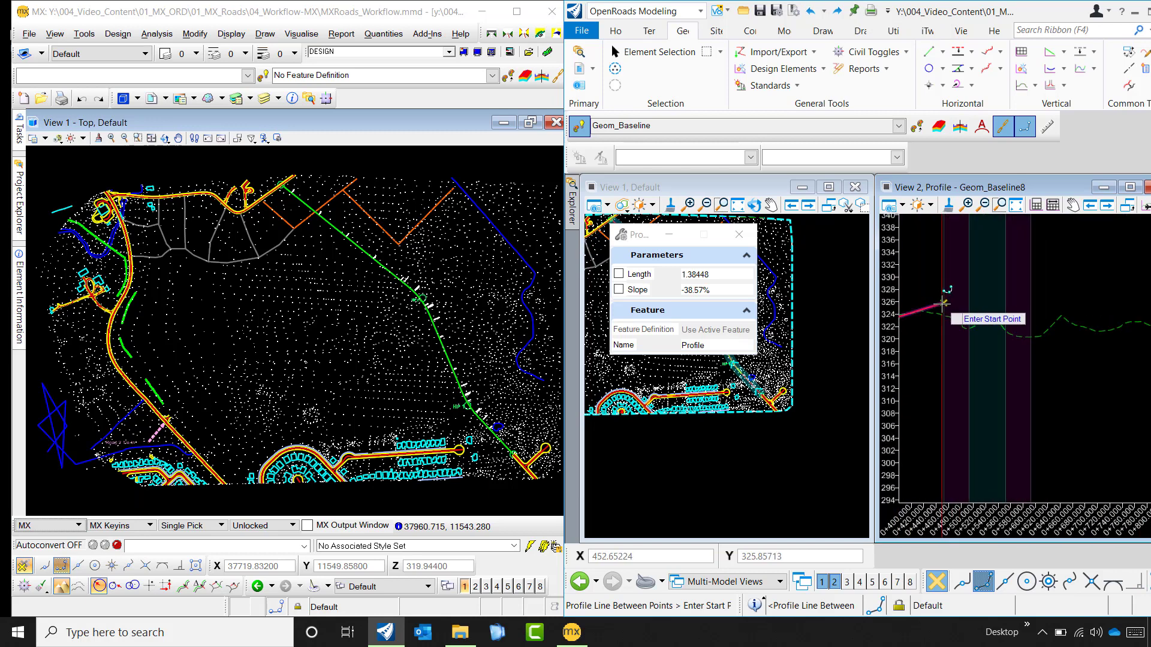
click(942, 304)
- End the third profile line at the end of the ground profile, about 587 m long at about -3.12% slope, and finish the command
scroll(957, 409, down, 3)
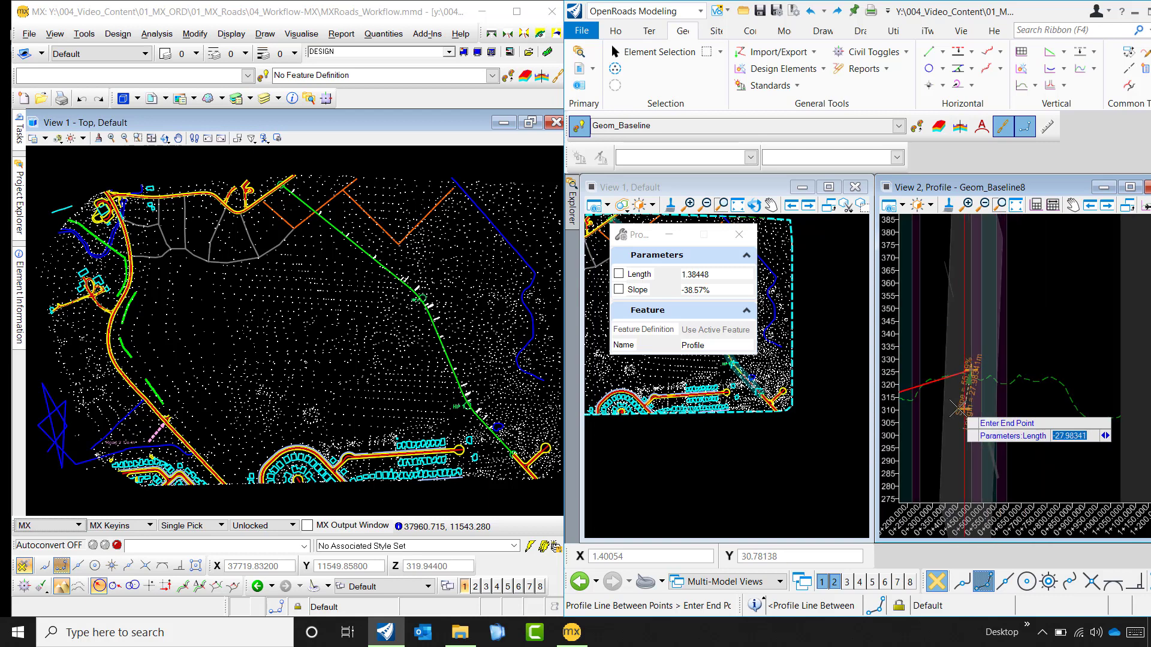
scroll(964, 410, down, 2)
scroll(965, 411, up, 1)
scroll(1135, 429, up, 3)
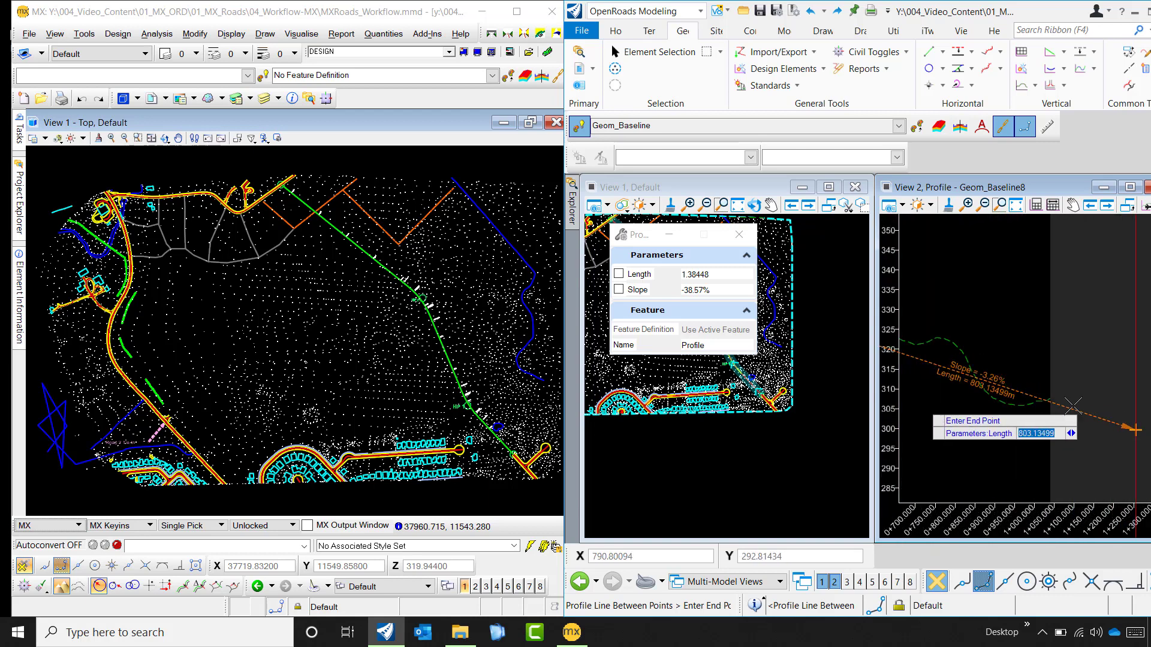
scroll(1040, 403, up, 4)
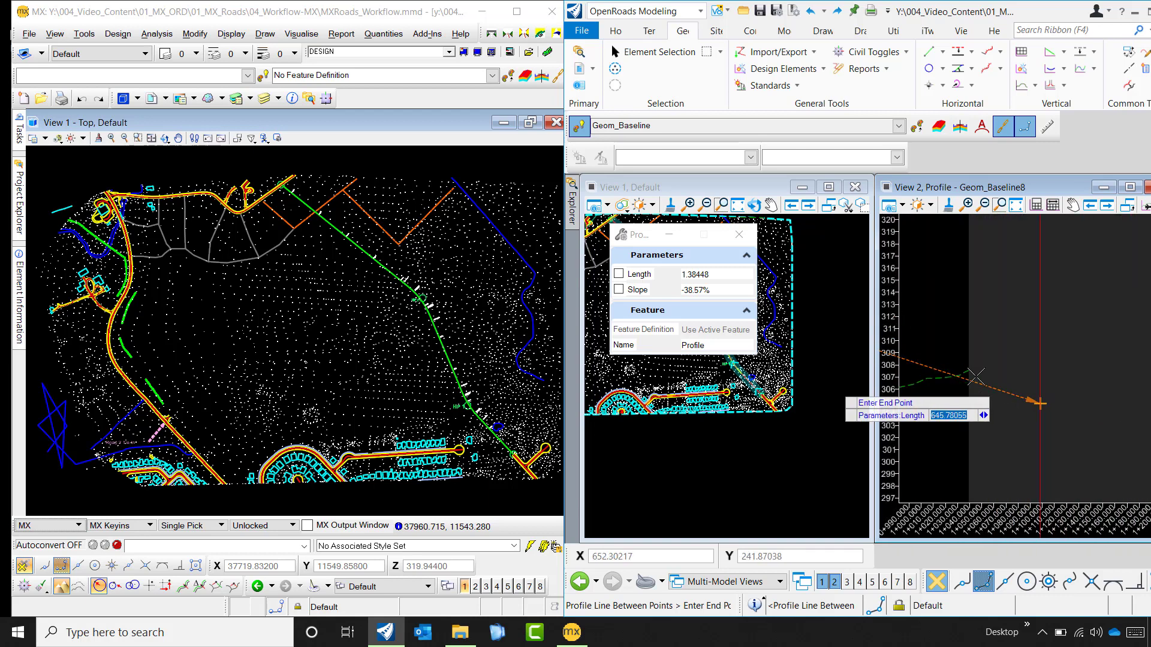
scroll(967, 364, up, 2)
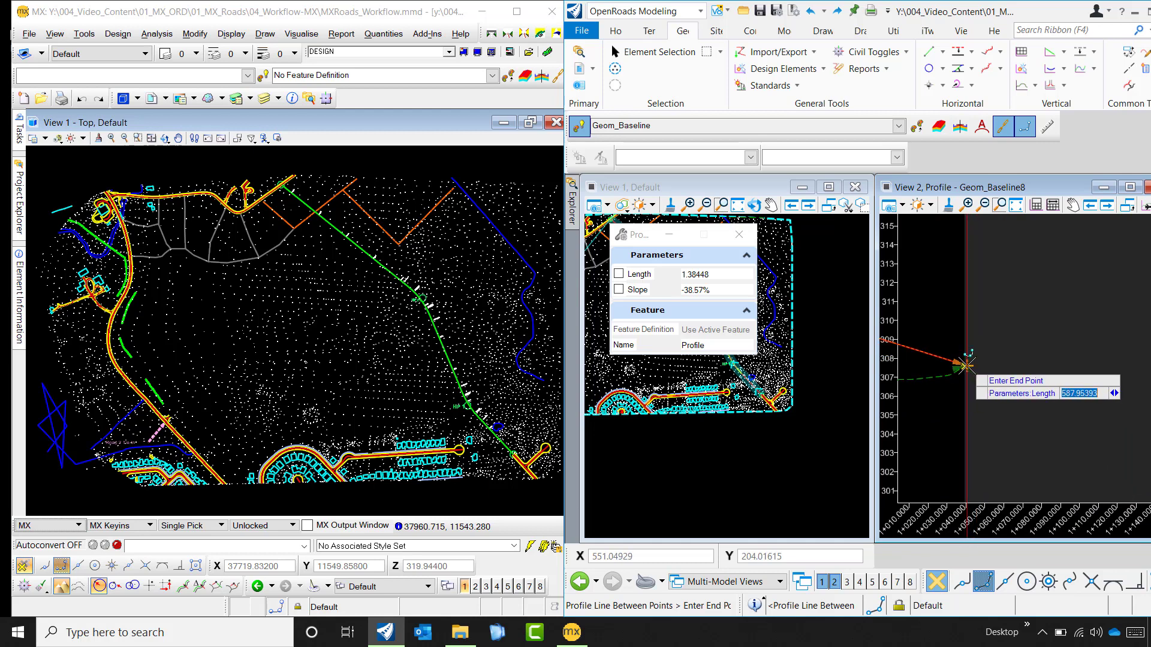
click(966, 365)
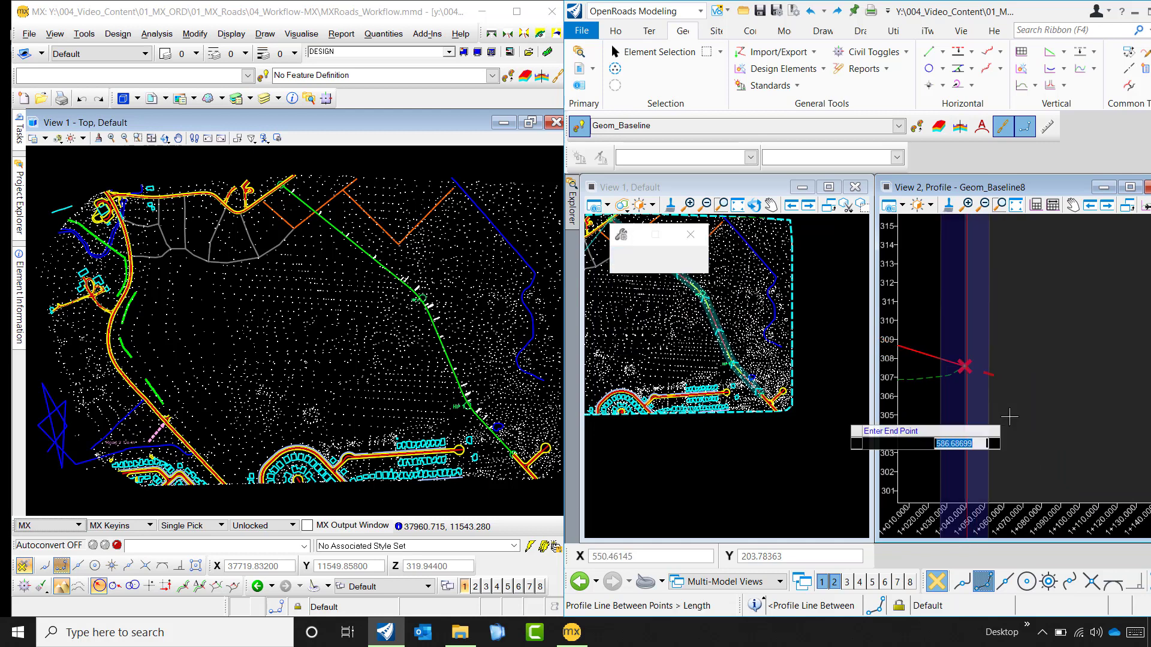
right_click(1042, 414)
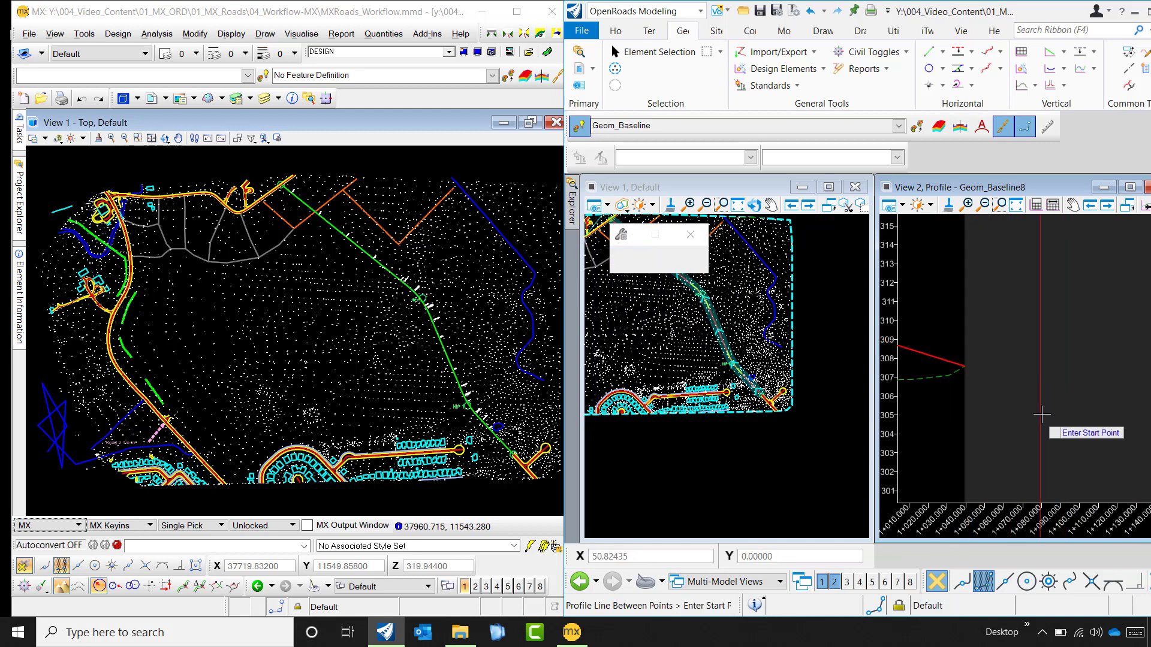
scroll(1041, 414, down, 5)
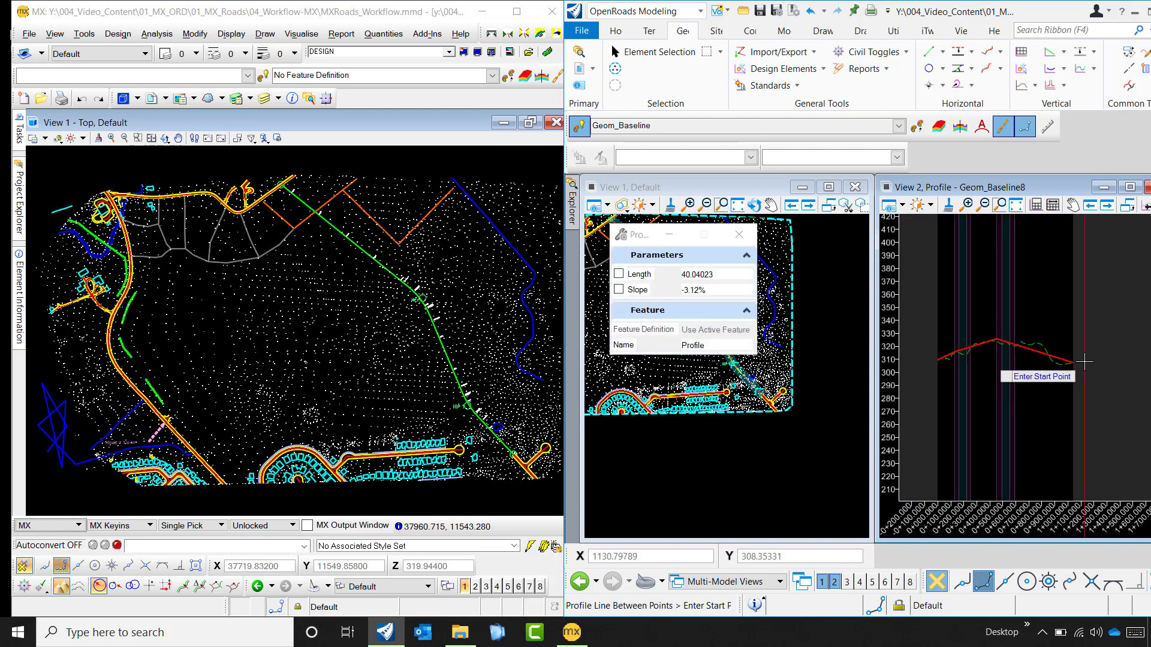
scroll(1084, 362, down, 1)
scroll(1031, 373, up, 1)
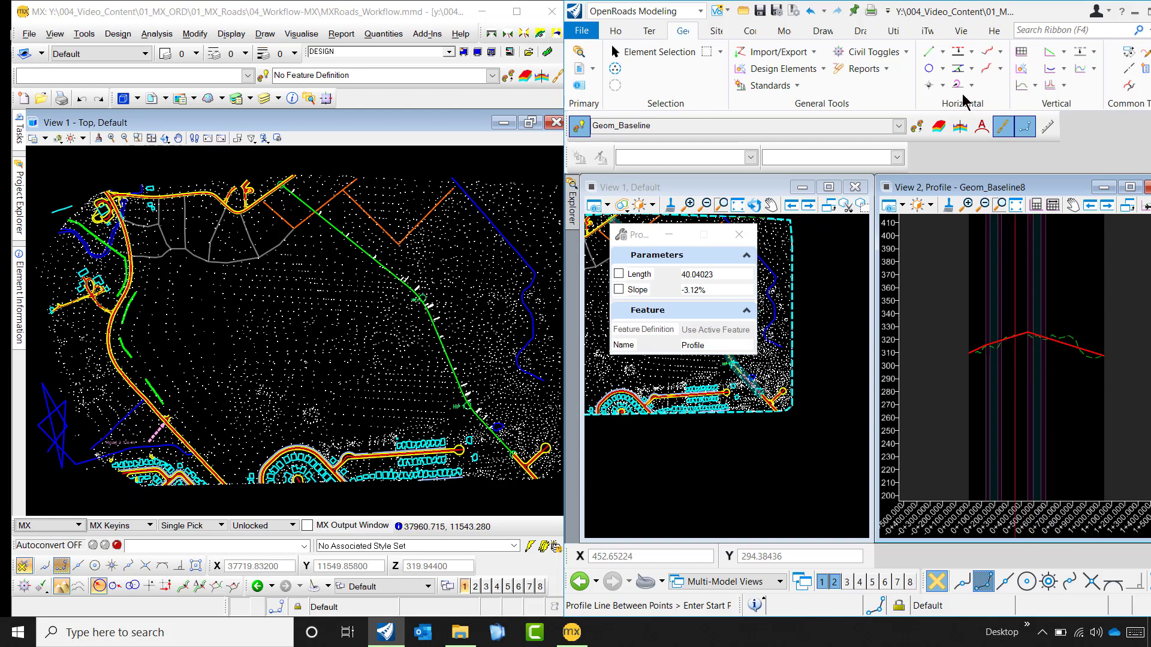
key(Escape)
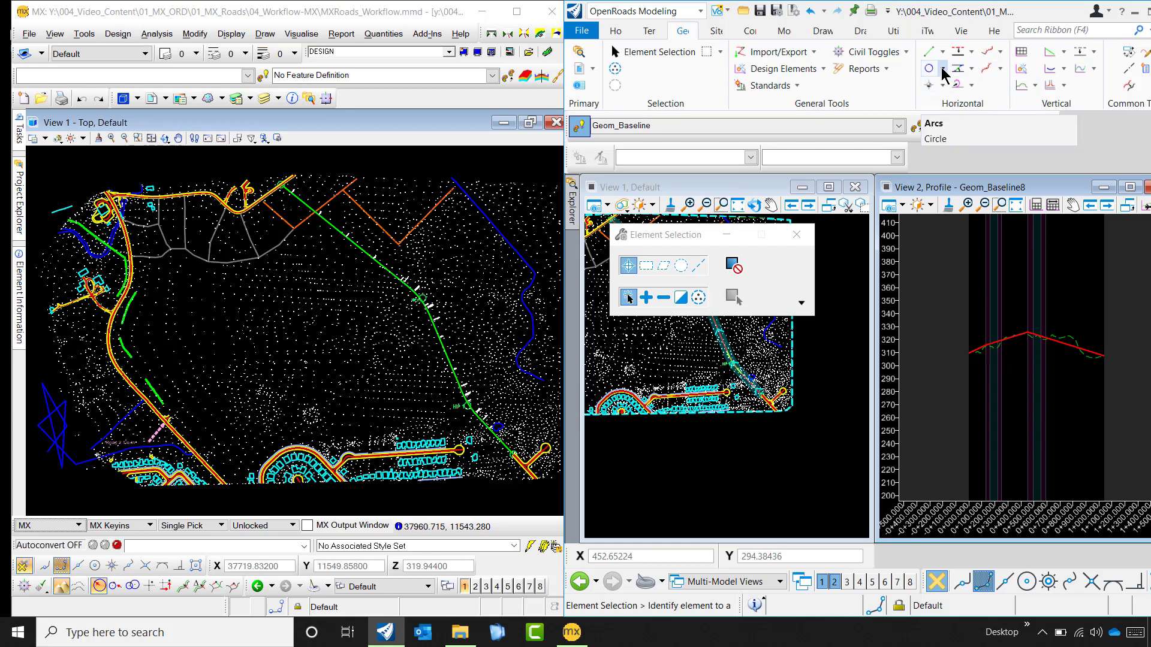
- Start a Parabola Between Elements and select the first and second profile lines as its elements
click(1062, 70)
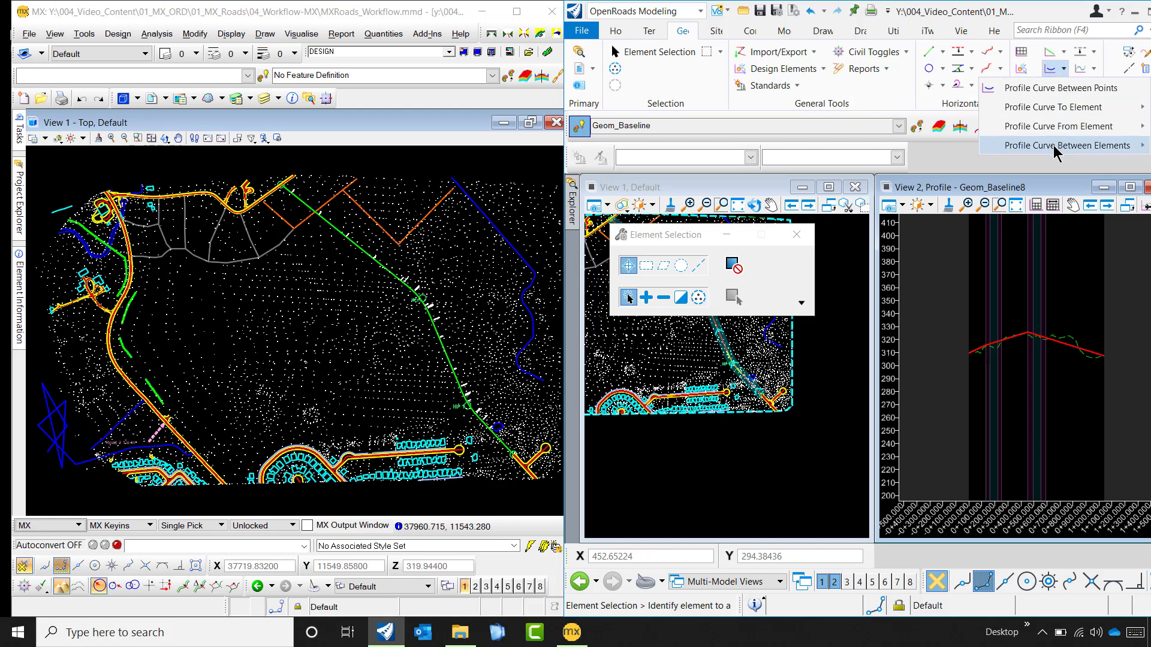
mouse_move(1055, 150)
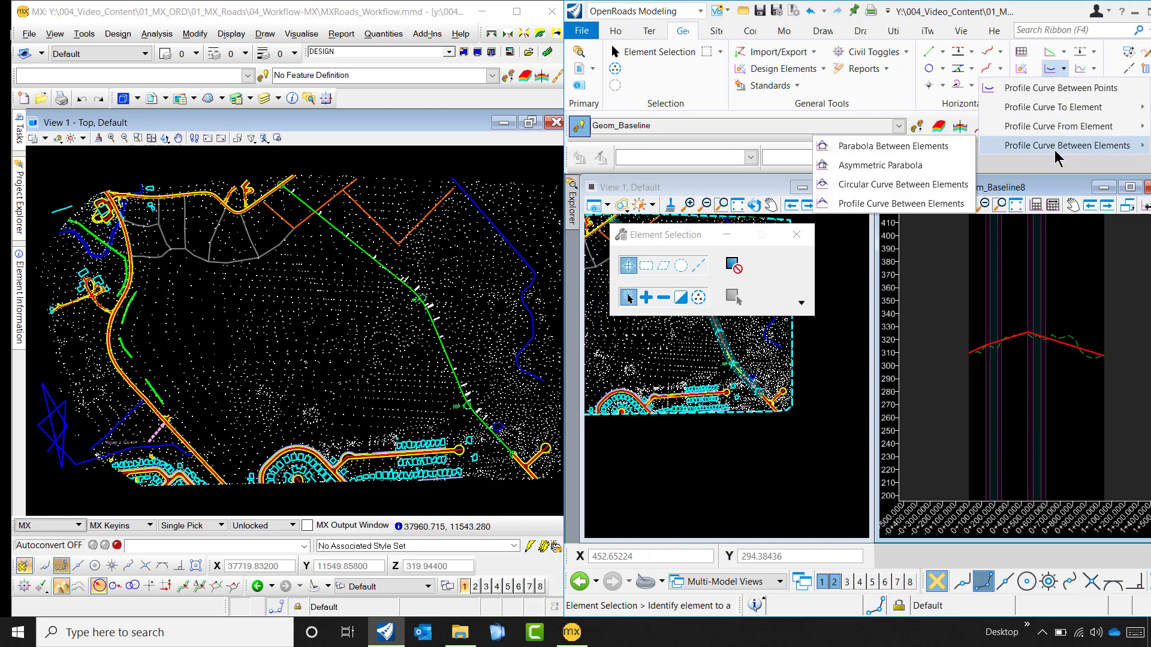
click(923, 147)
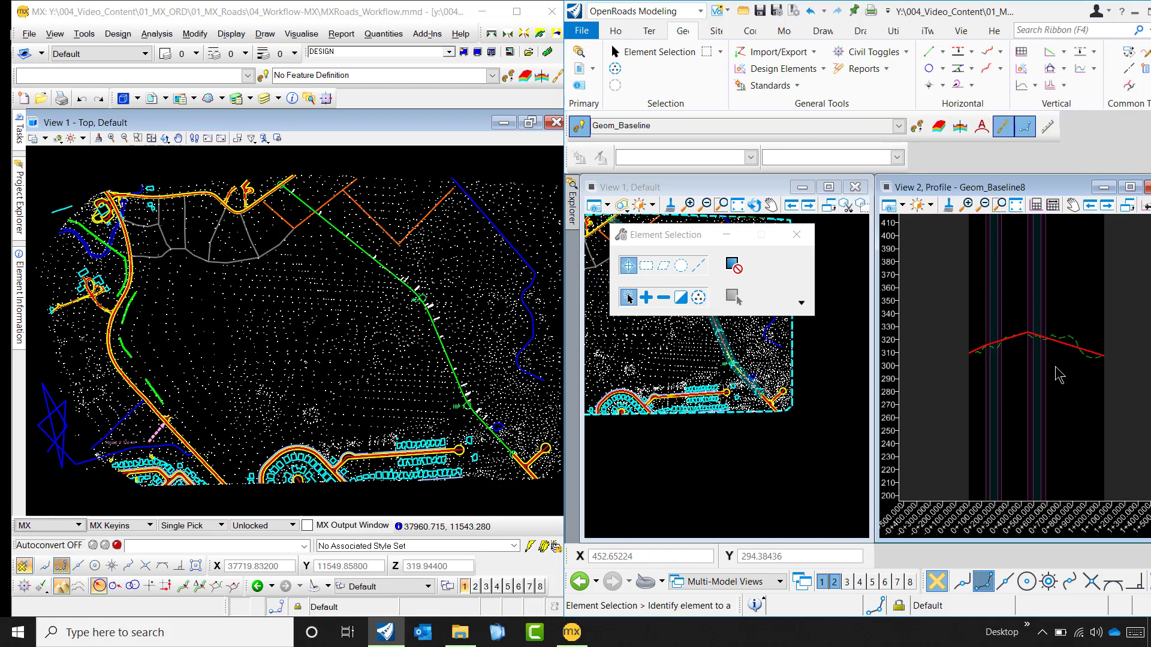
scroll(1043, 359, up, 5)
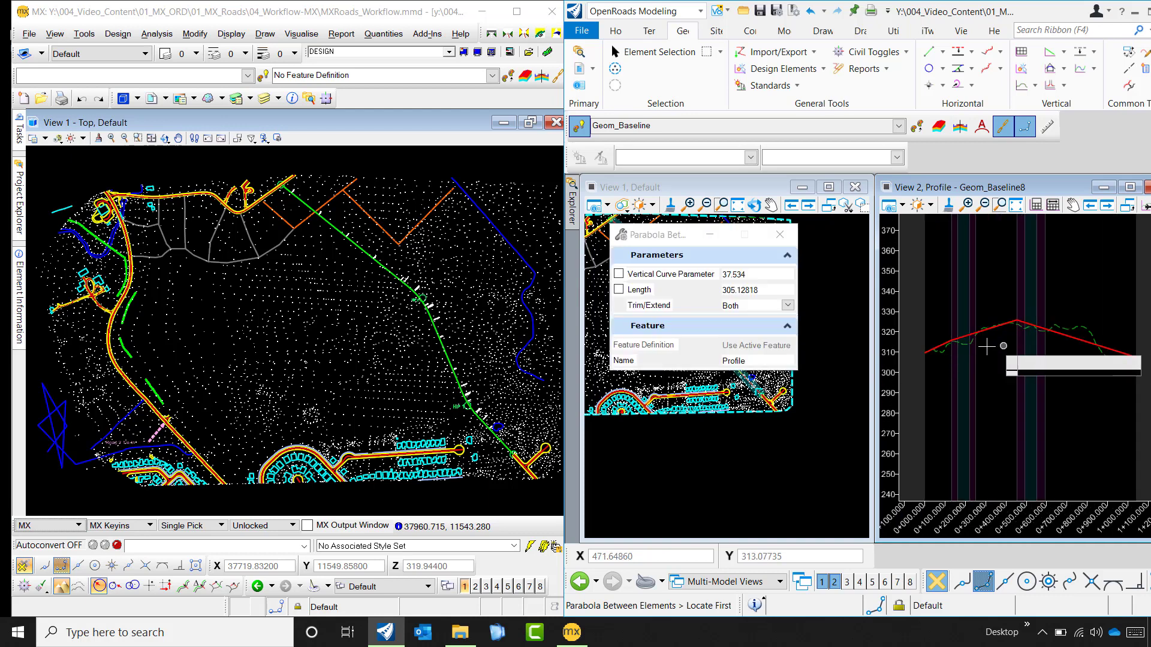
scroll(929, 348, up, 2)
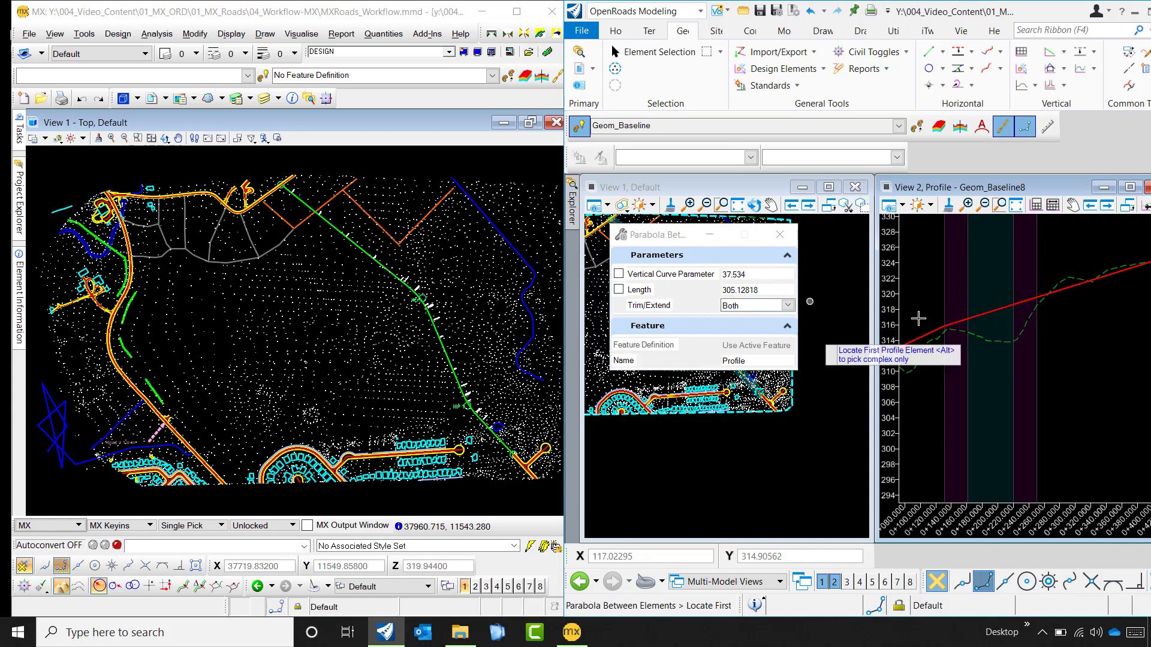
scroll(965, 319, down, 3)
scroll(970, 319, up, 4)
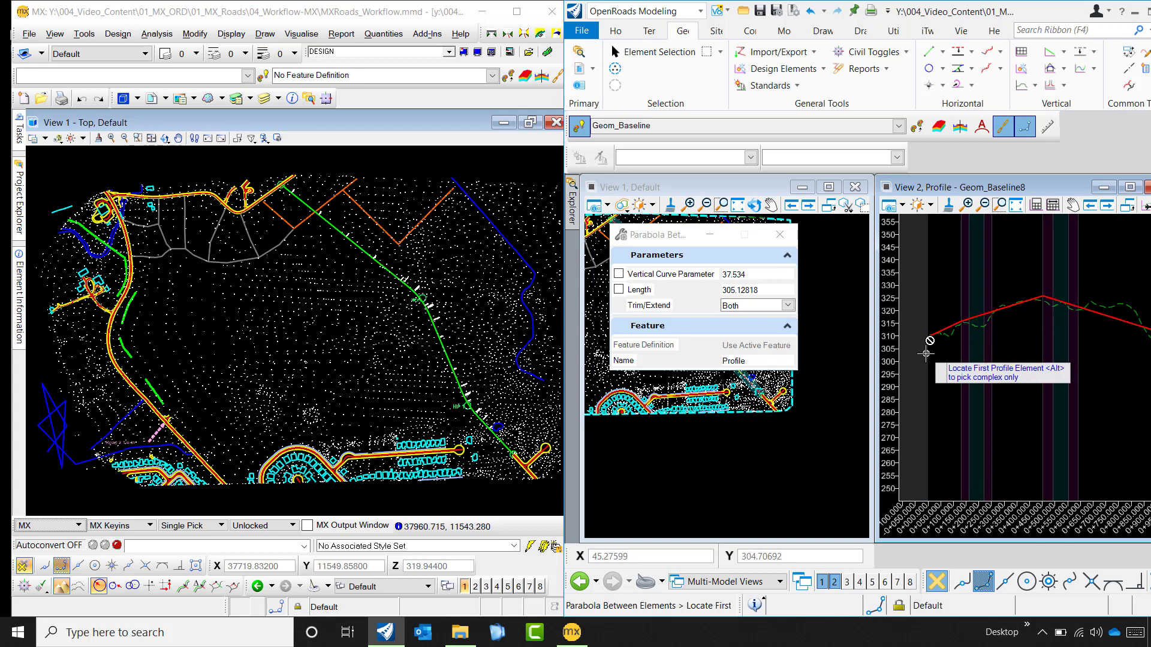
click(971, 315)
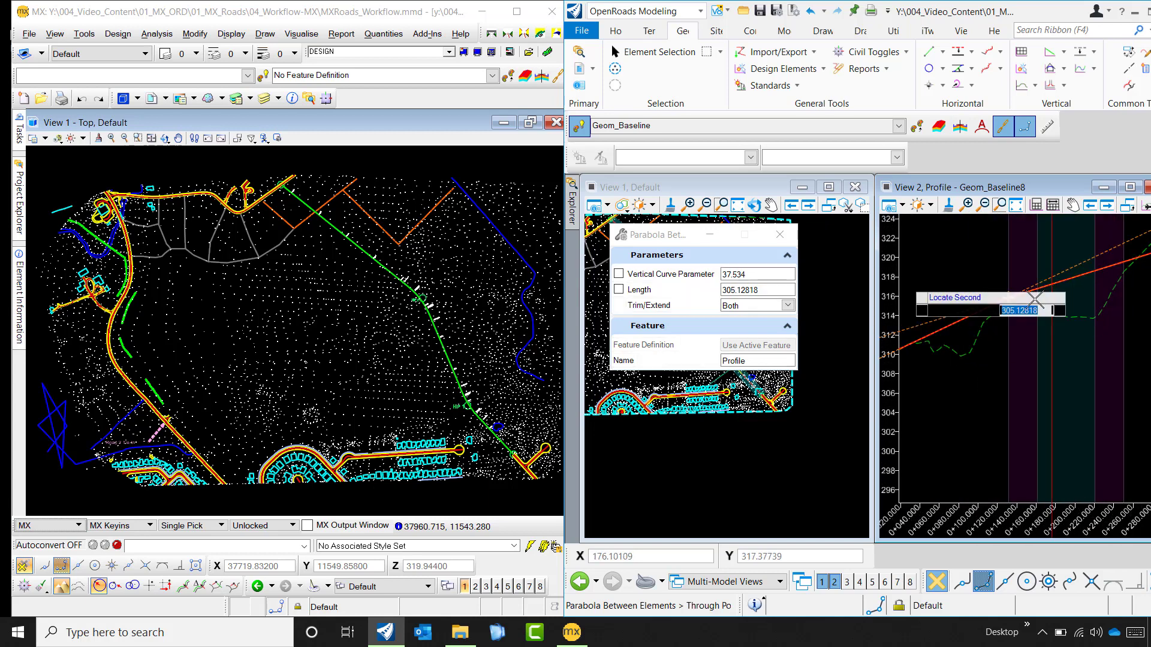
click(1052, 283)
- Place the parabola between the first two lines with a length of about 137.9 m and Trim/Extend set to Both
scroll(1014, 331, up, 4)
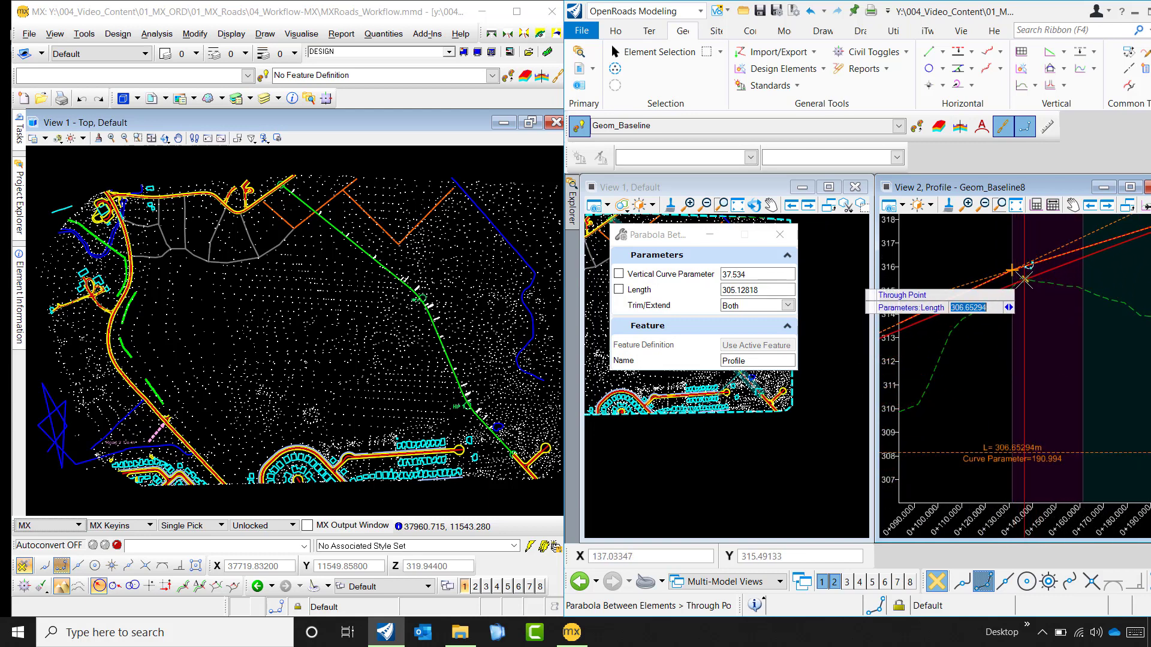
scroll(1019, 278, up, 1)
scroll(1019, 278, up, 1)
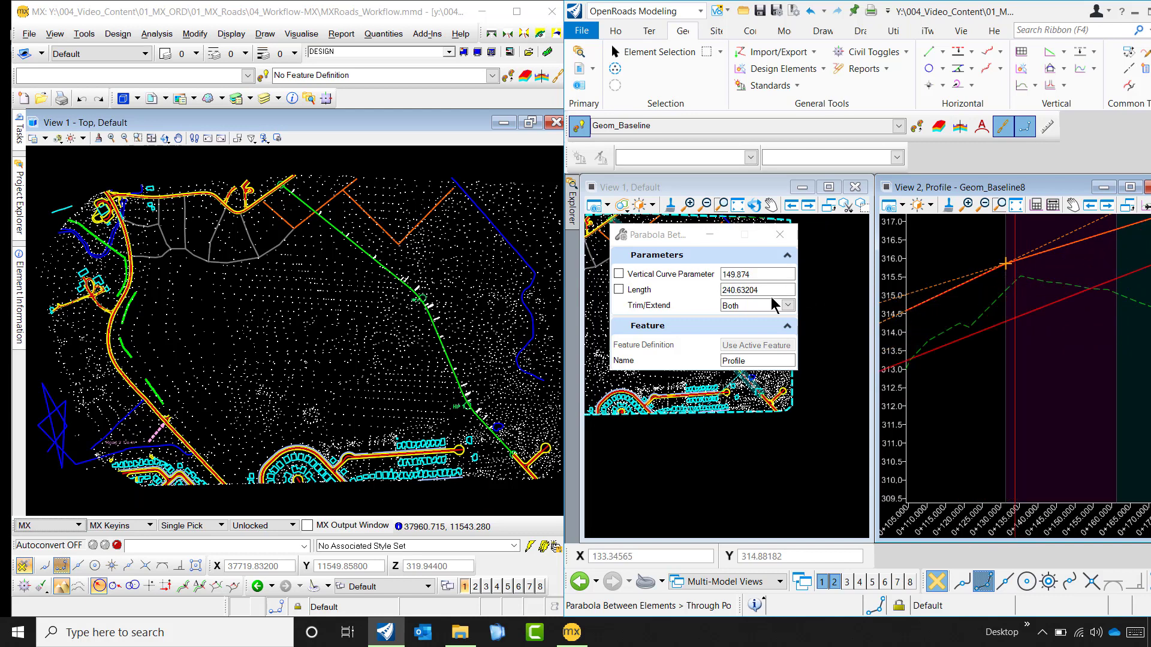
scroll(1027, 278, up, 1)
scroll(1019, 276, up, 3)
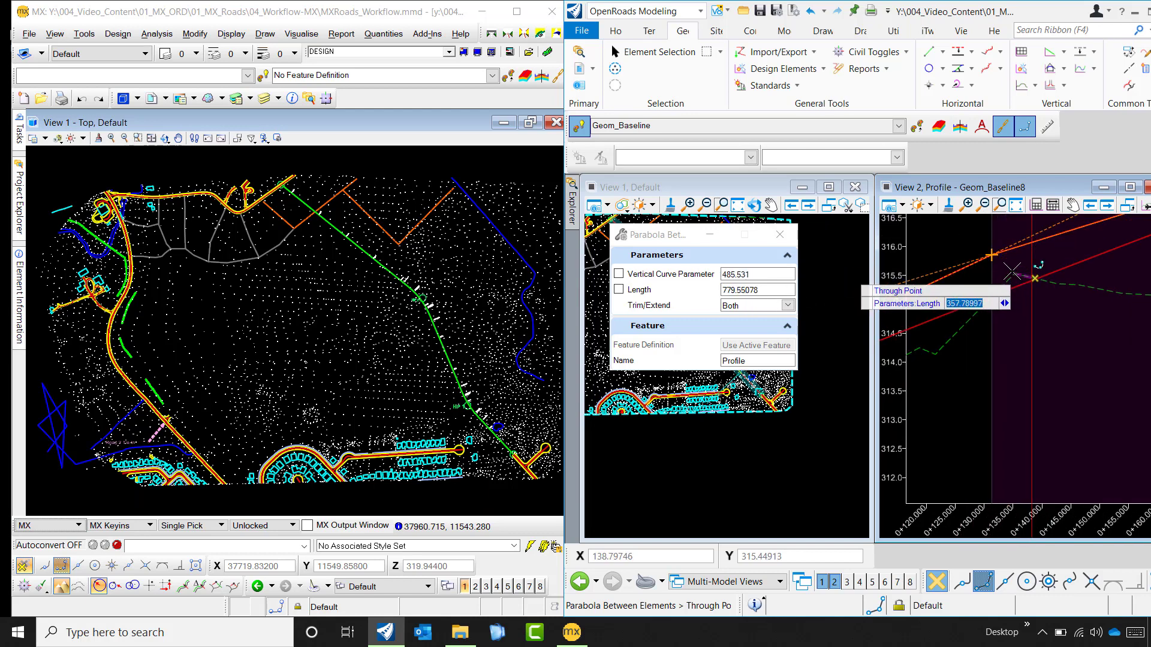
scroll(973, 262, down, 2)
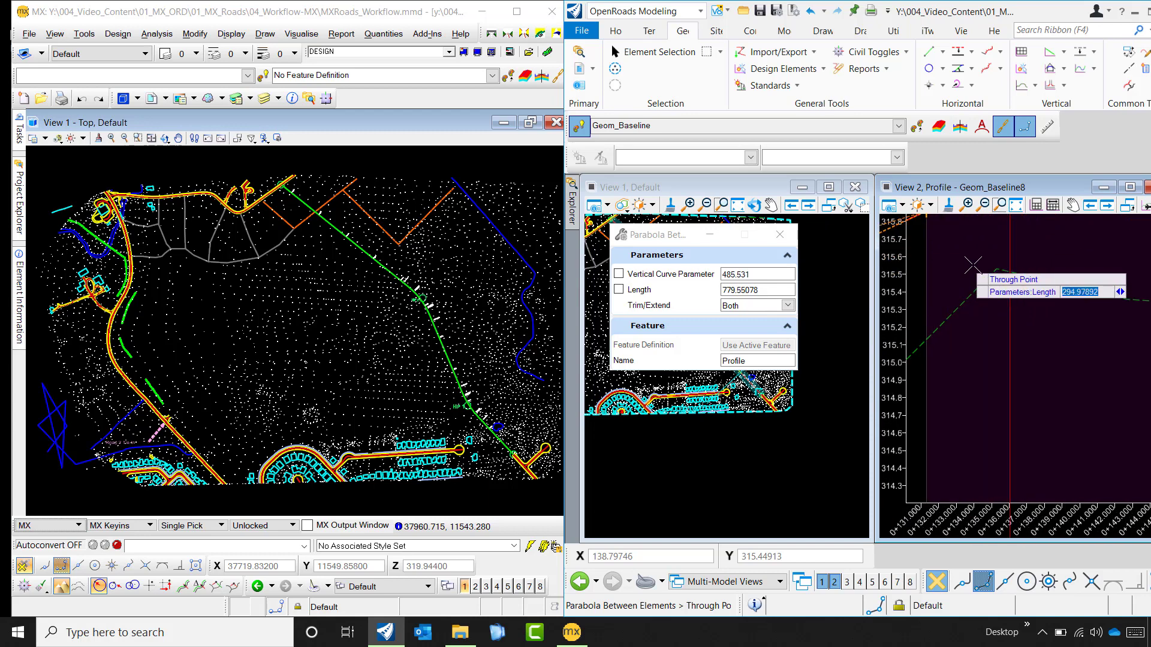
scroll(976, 259, down, 2)
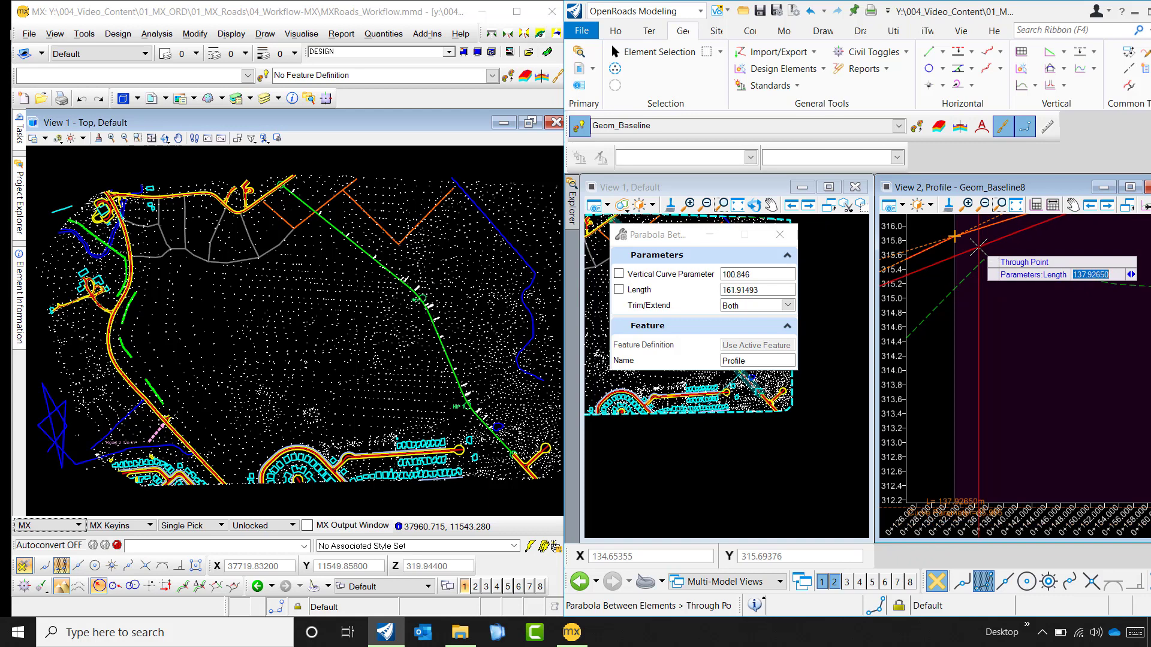
click(978, 247)
scroll(983, 252, down, 5)
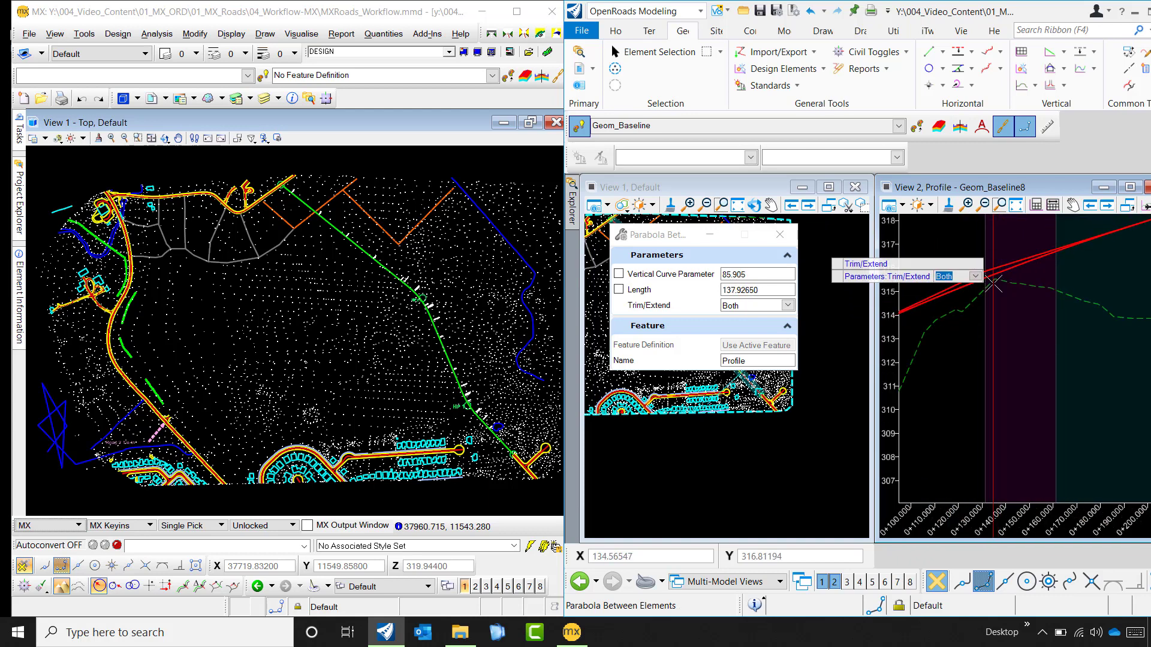
click(1011, 337)
scroll(963, 308, down, 4)
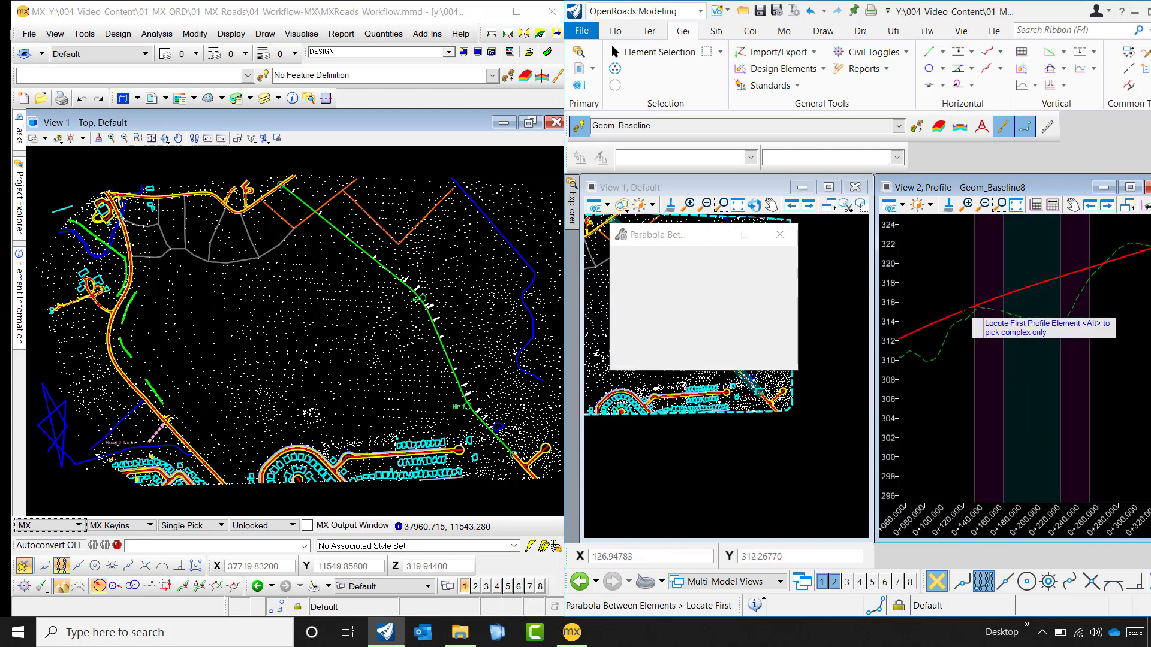
scroll(978, 345, down, 4)
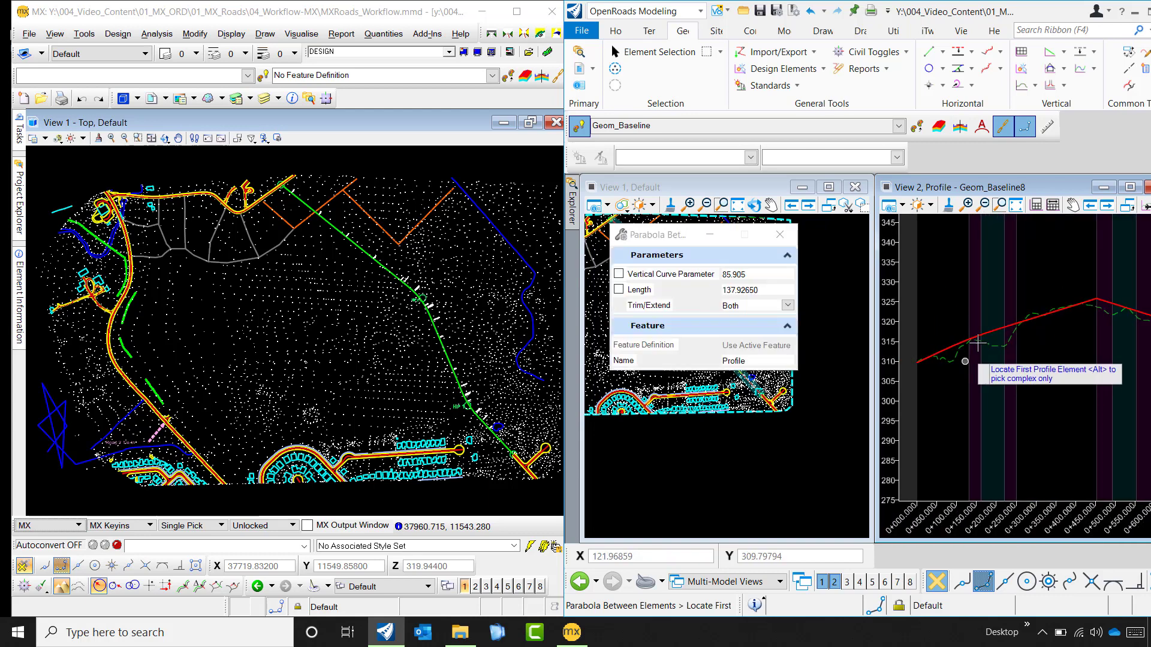
- Select the second and third profile lines as the elements for another Parabola Between Elements
scroll(947, 353, up, 2)
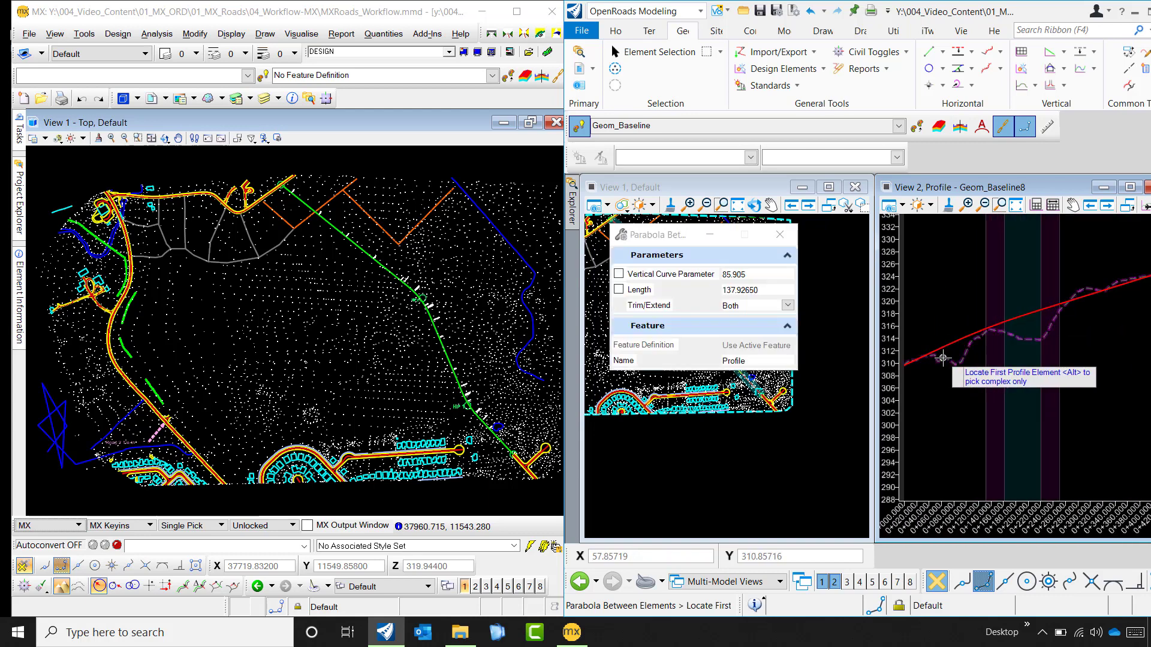
scroll(943, 358, down, 3)
scroll(1054, 331, up, 3)
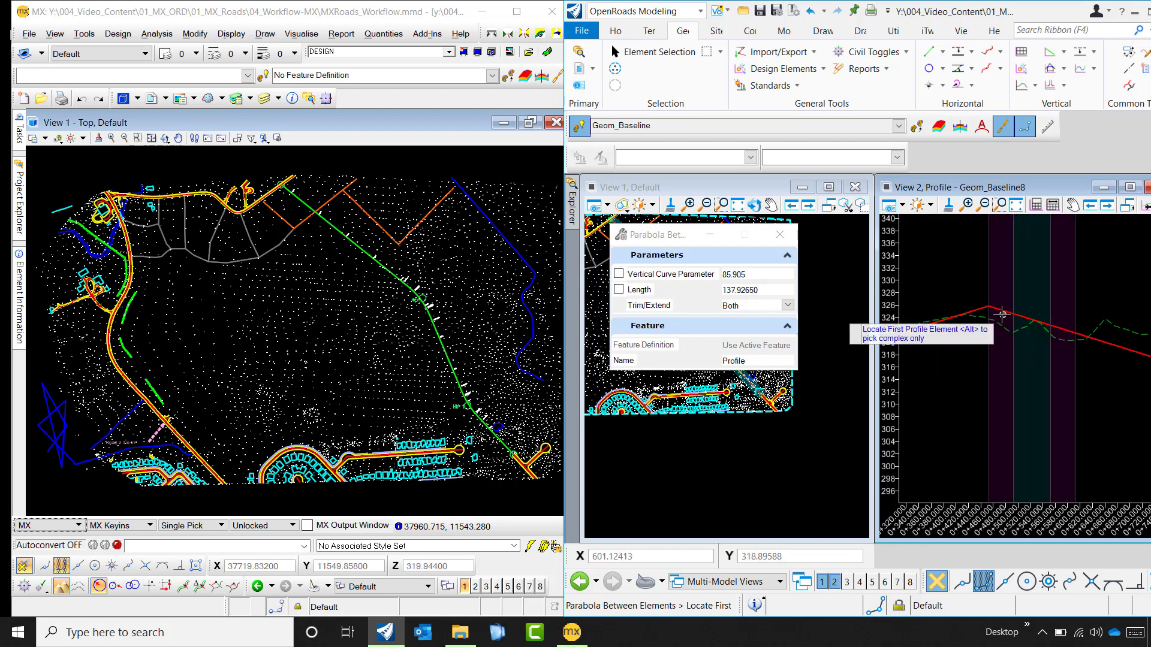
scroll(1002, 313, up, 2)
click(973, 304)
click(992, 305)
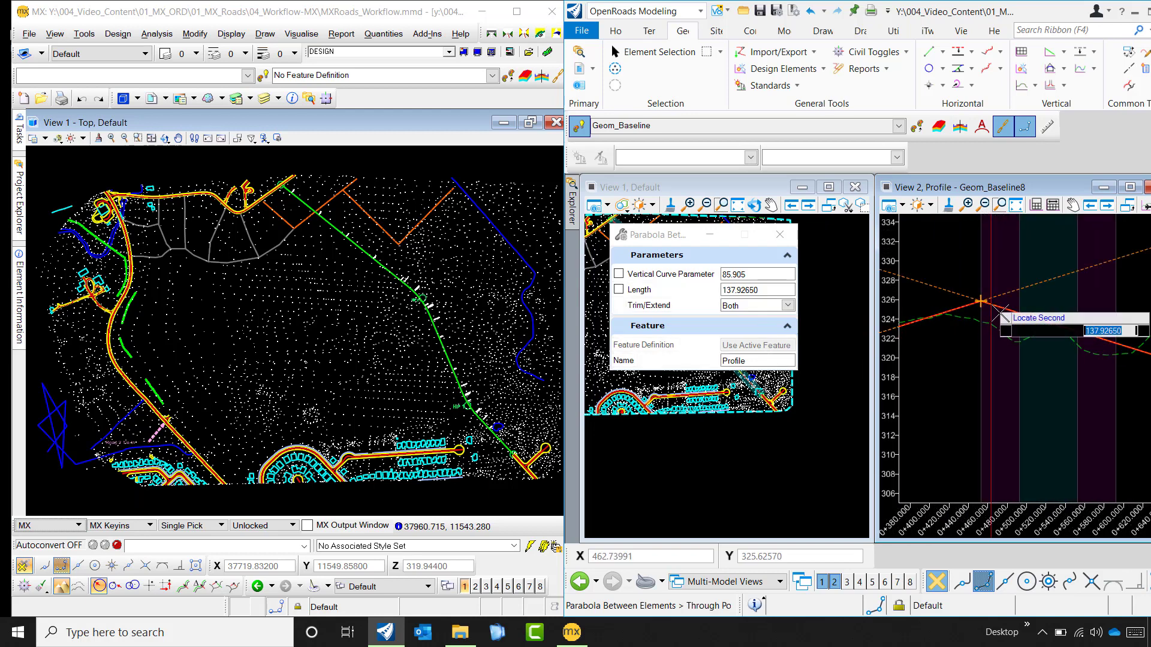
- Place the parabola between the second and third lines with a length of about 90.8 m and Trim/Extend set to Both, and finish the command
scroll(1008, 331, down, 3)
scroll(1009, 332, up, 5)
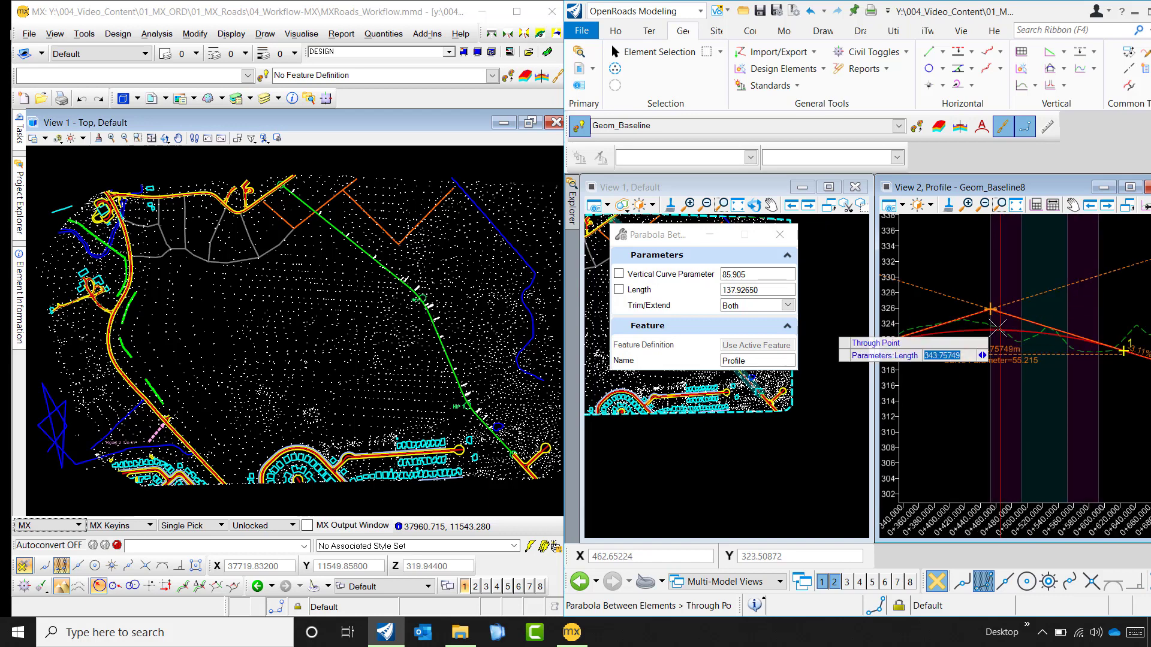
scroll(998, 329, up, 3)
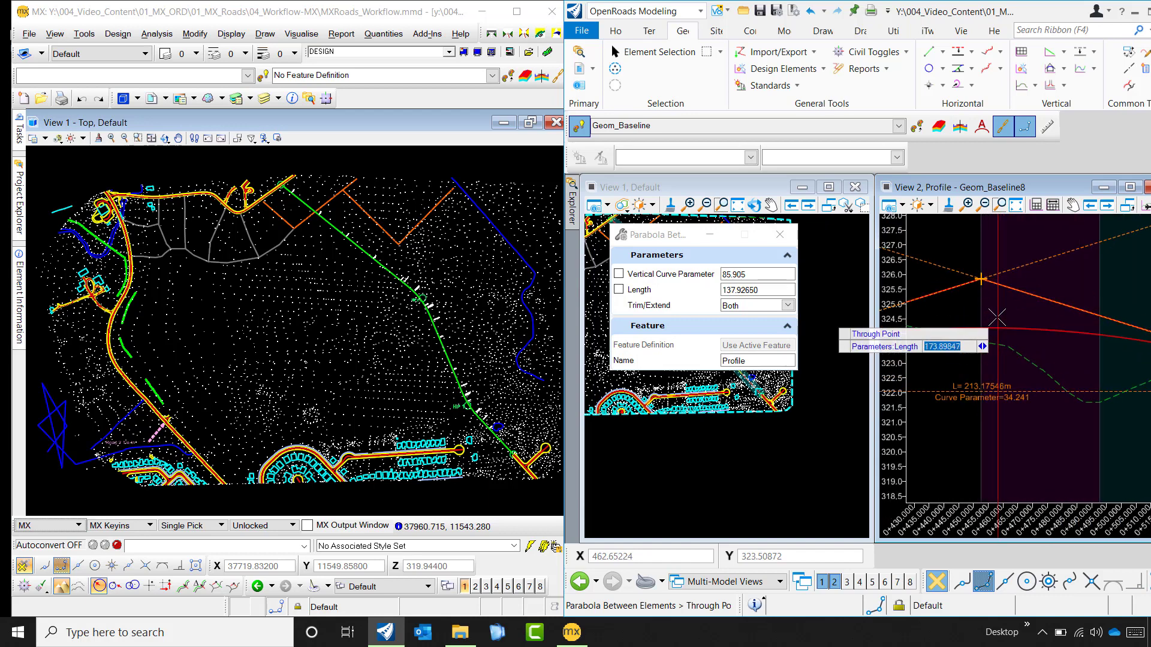
click(983, 312)
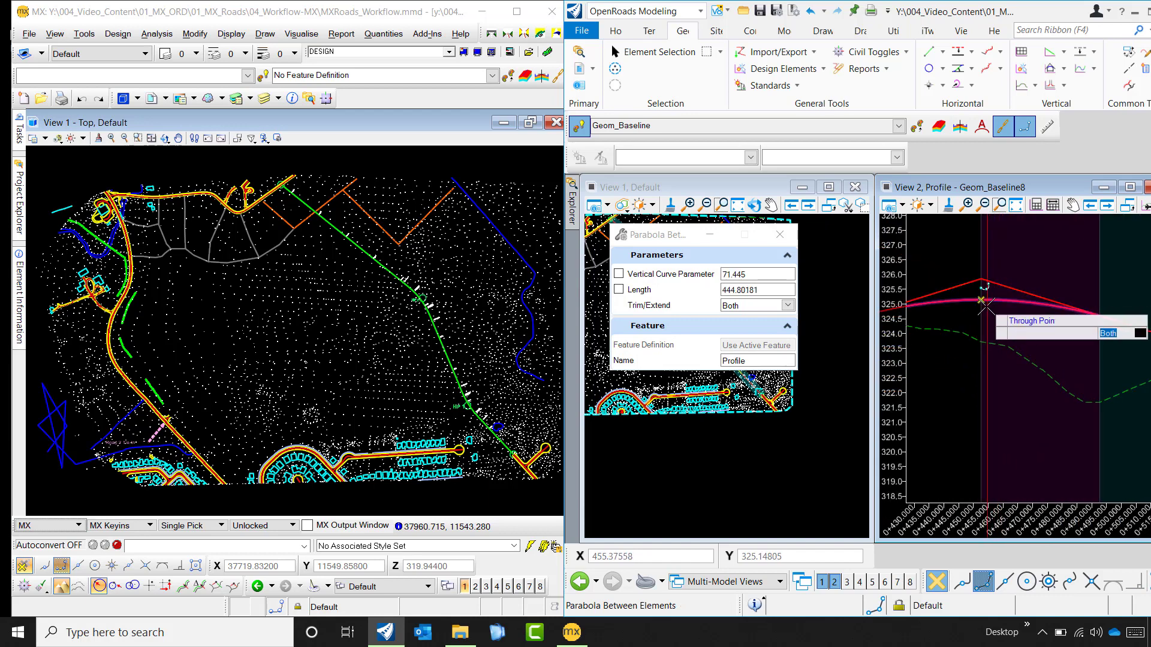
click(983, 314)
scroll(1061, 339, down, 8)
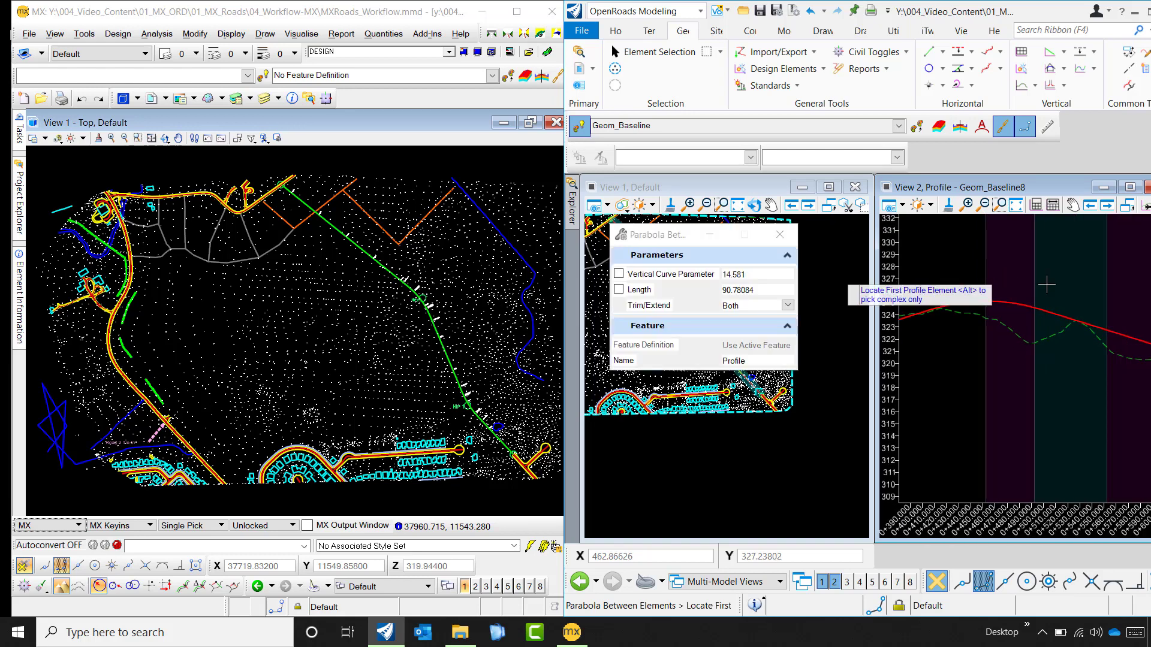
scroll(1023, 371, down, 2)
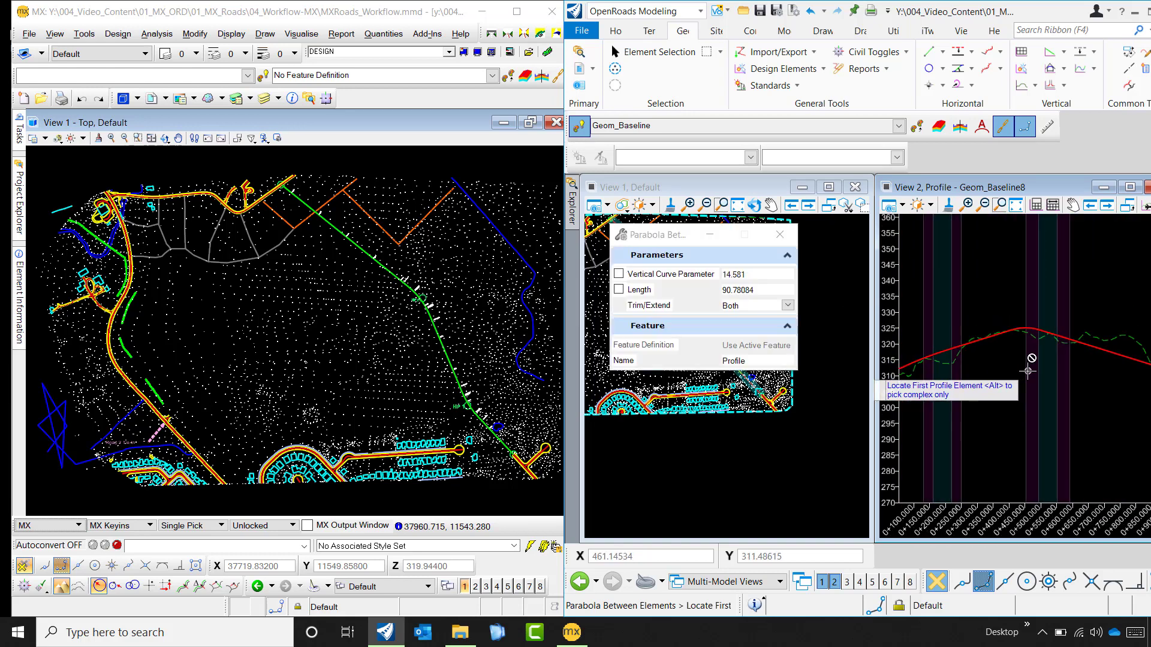
key(Escape)
scroll(1002, 381, down, 2)
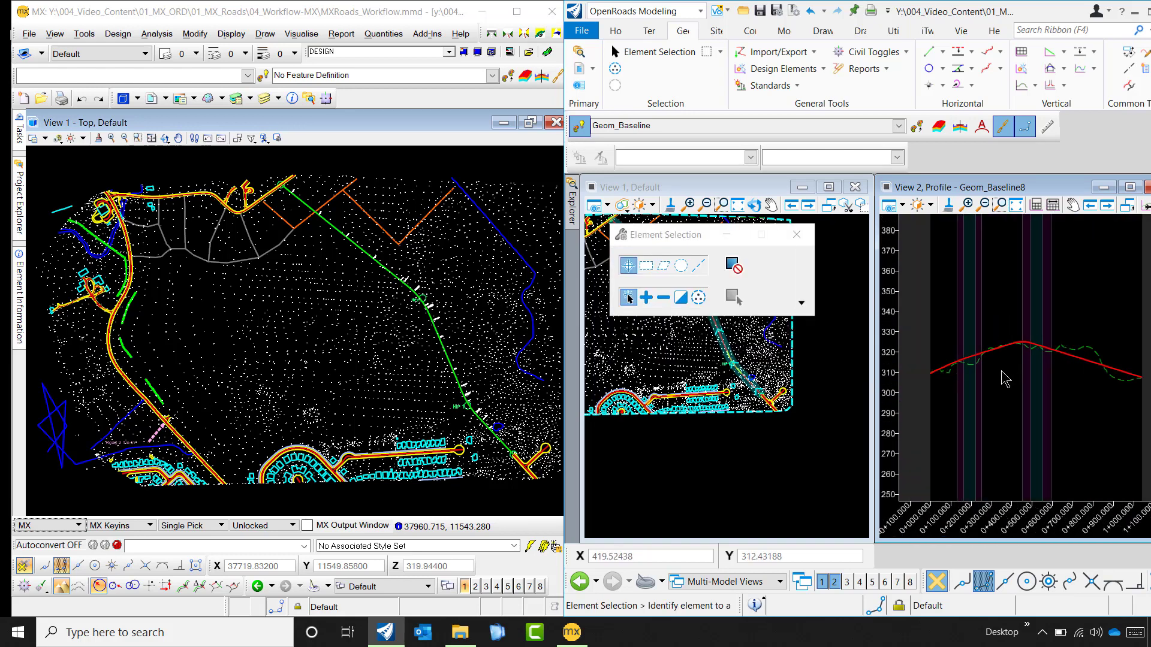
- Check the first part of the profile as a separate element by picking it and clear the selection
scroll(936, 371, up, 2)
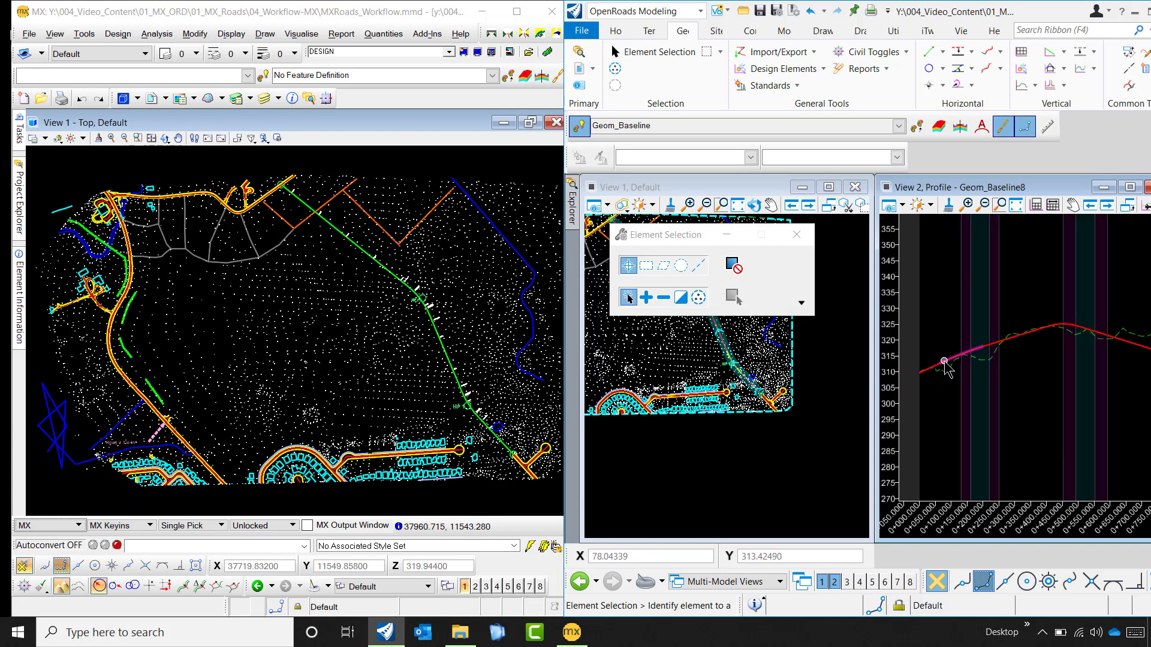
click(945, 365)
click(939, 389)
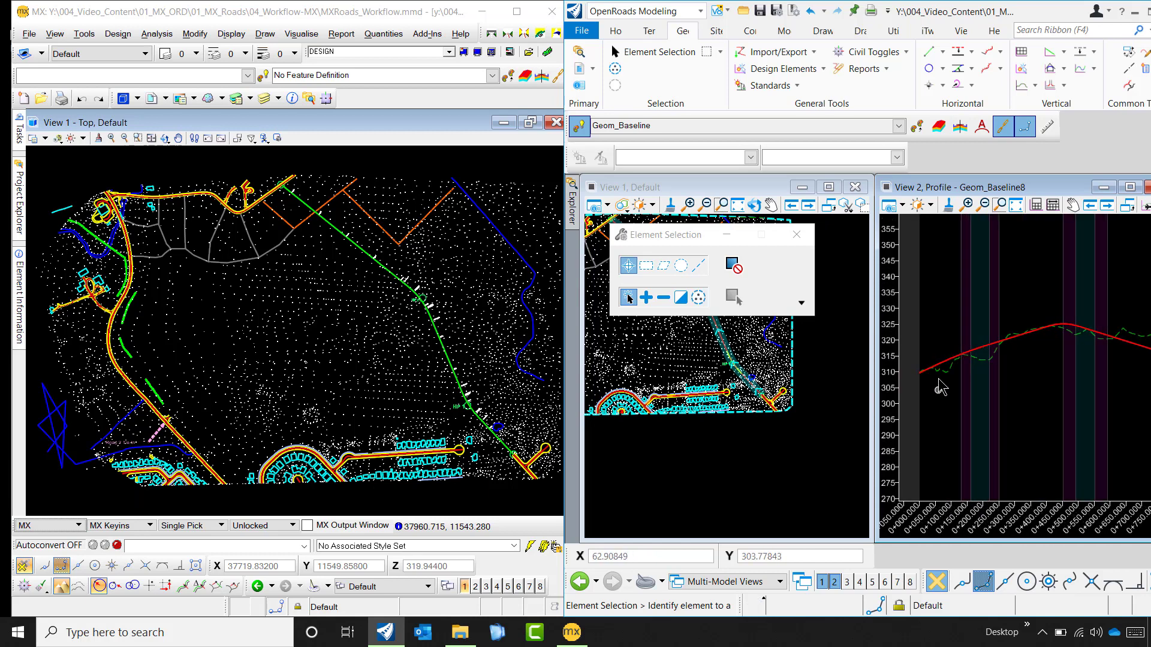
click(1000, 69)
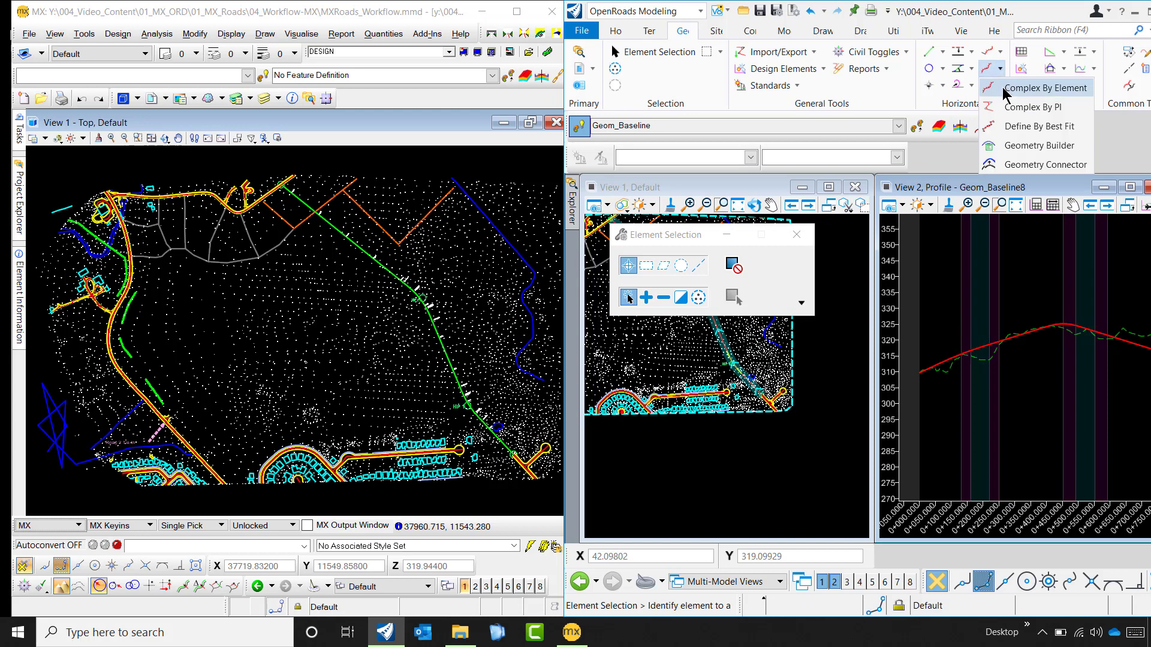
click(1005, 89)
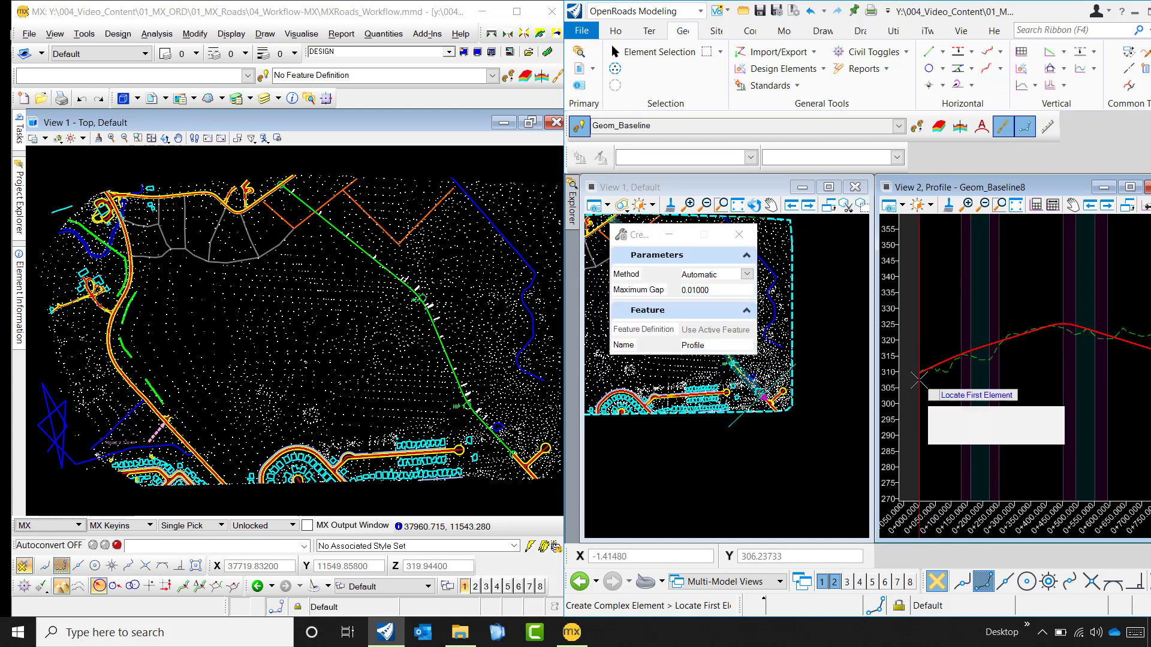
scroll(917, 380, up, 4)
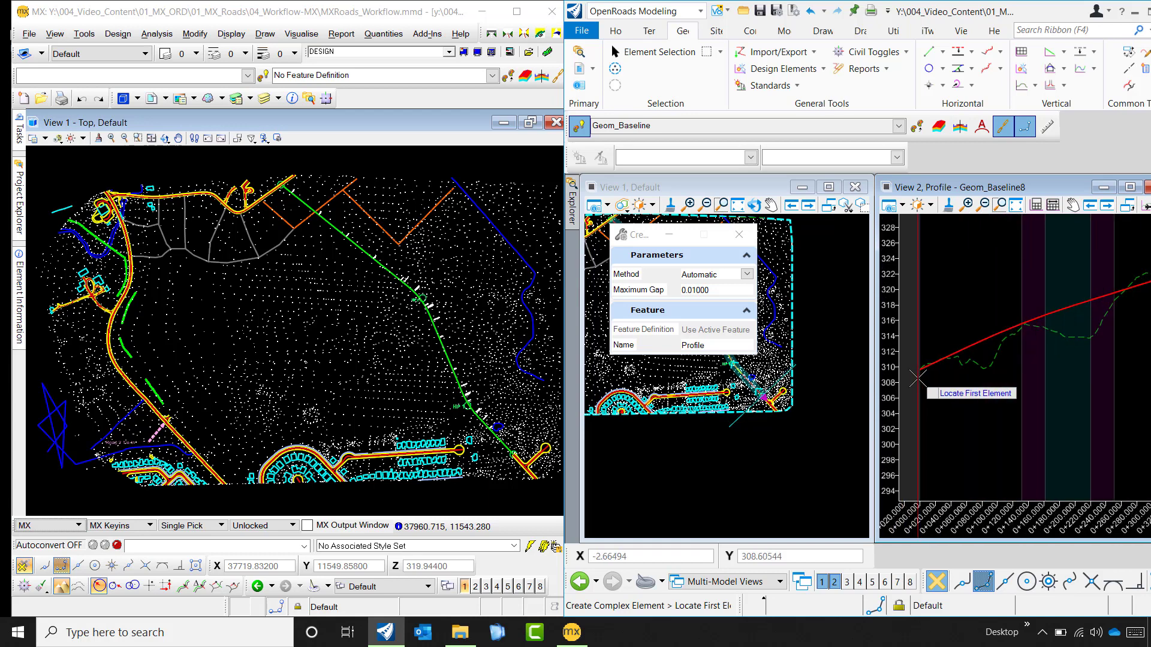
- Join the profile lines and parabolas with Profile Complex By Elements, using the Automatic method and a 0.01 maximum gap from the first line, and finish the command
click(1093, 69)
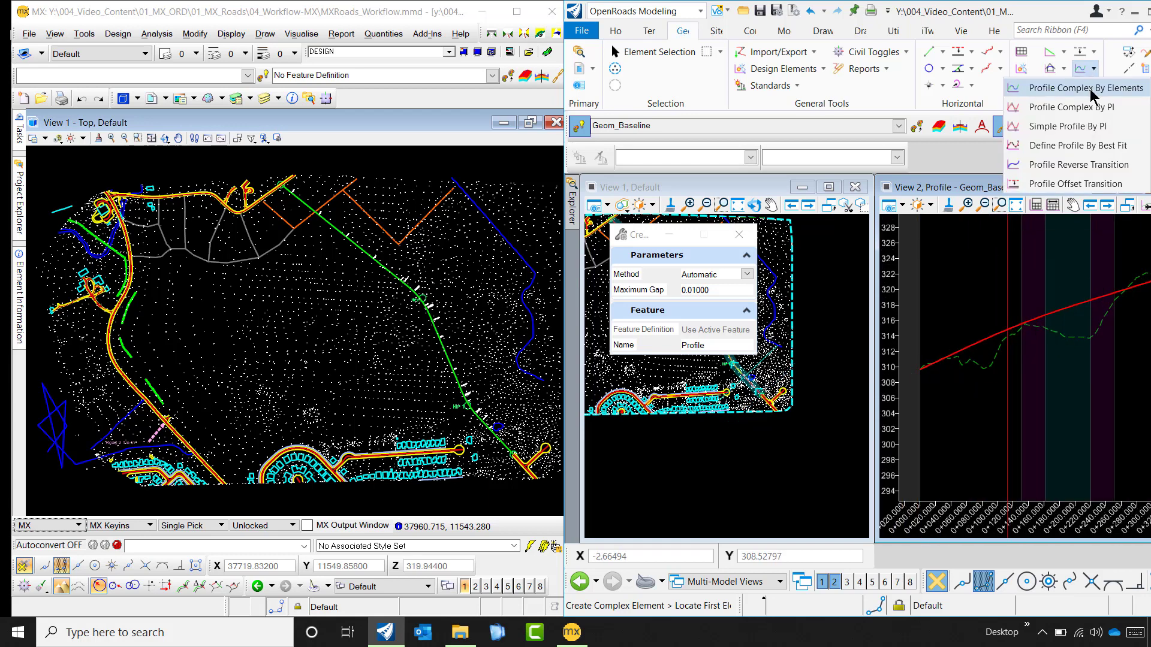
click(1090, 89)
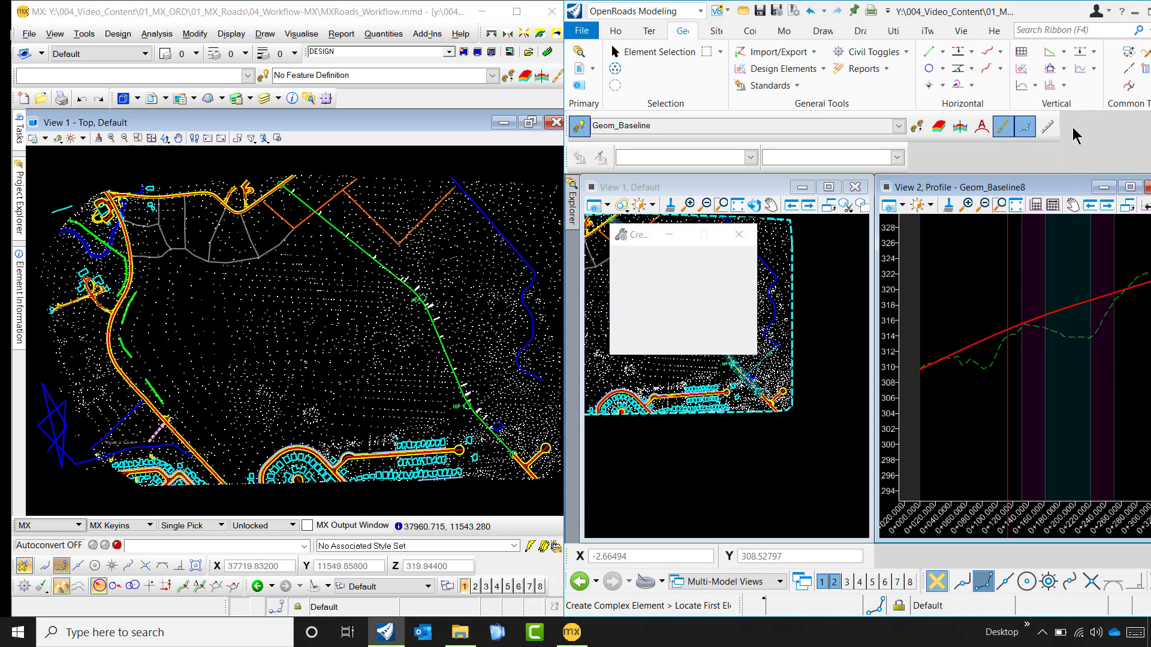
scroll(921, 360, up, 3)
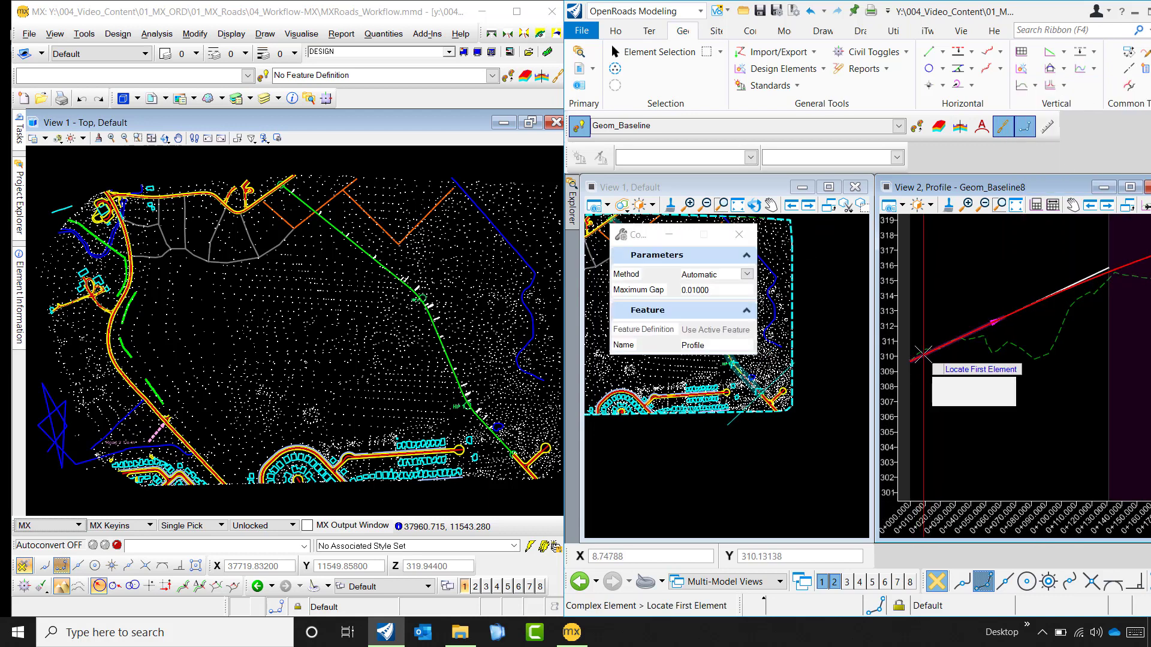
click(922, 357)
scroll(926, 368, down, 2)
scroll(932, 377, down, 5)
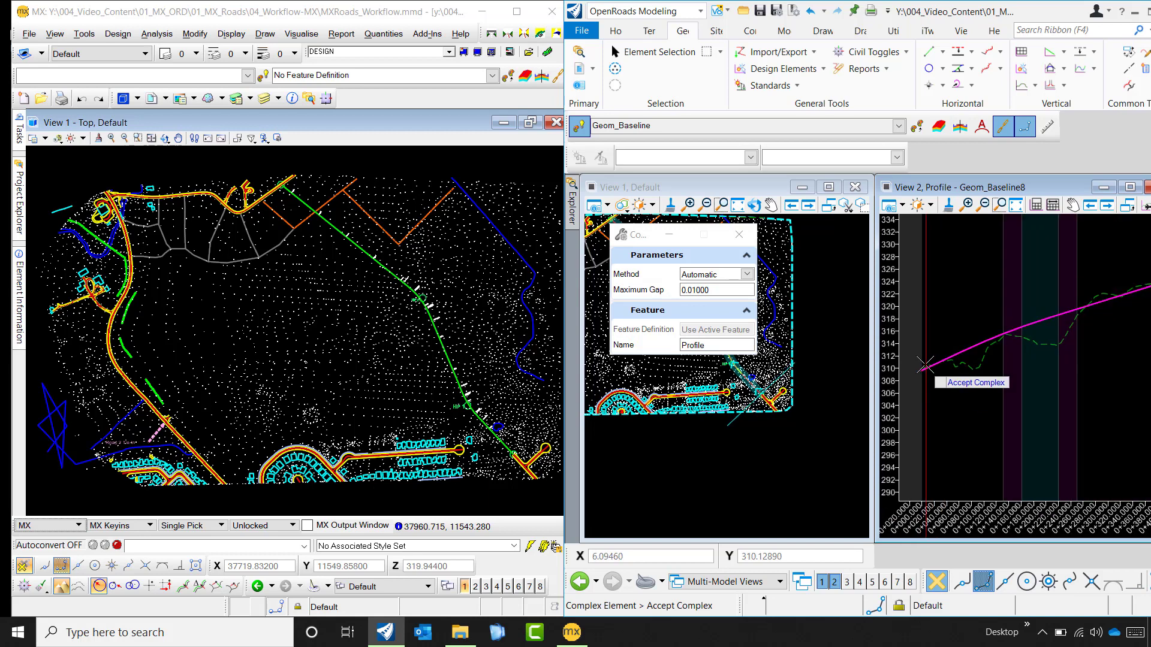
scroll(943, 403, down, 2)
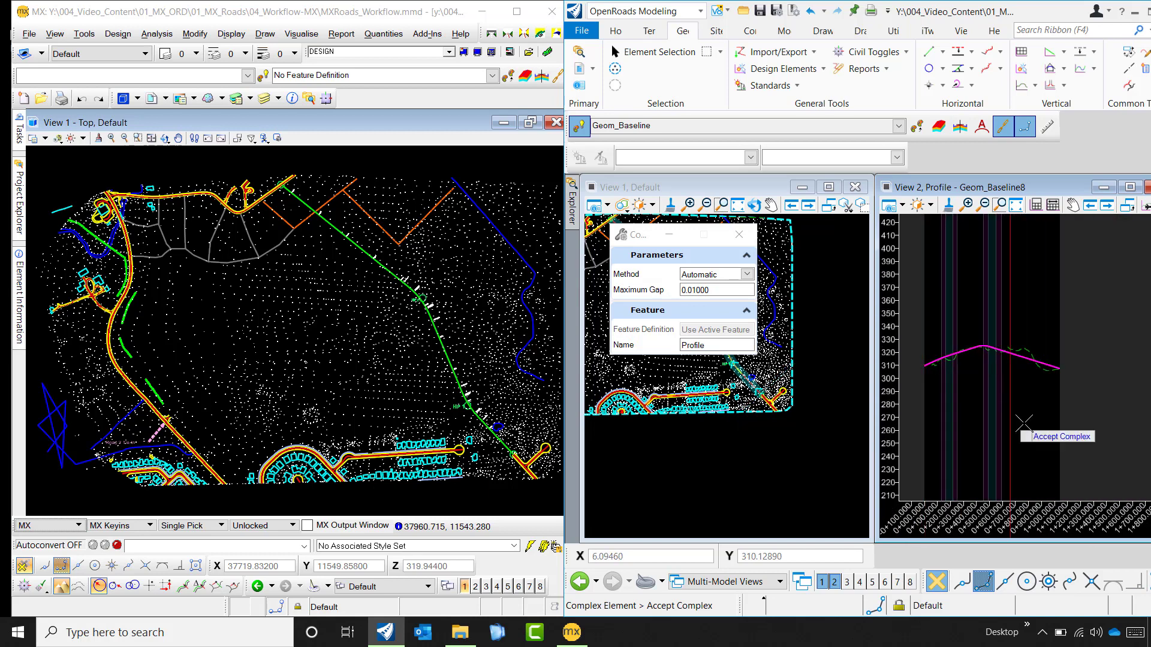
click(1079, 414)
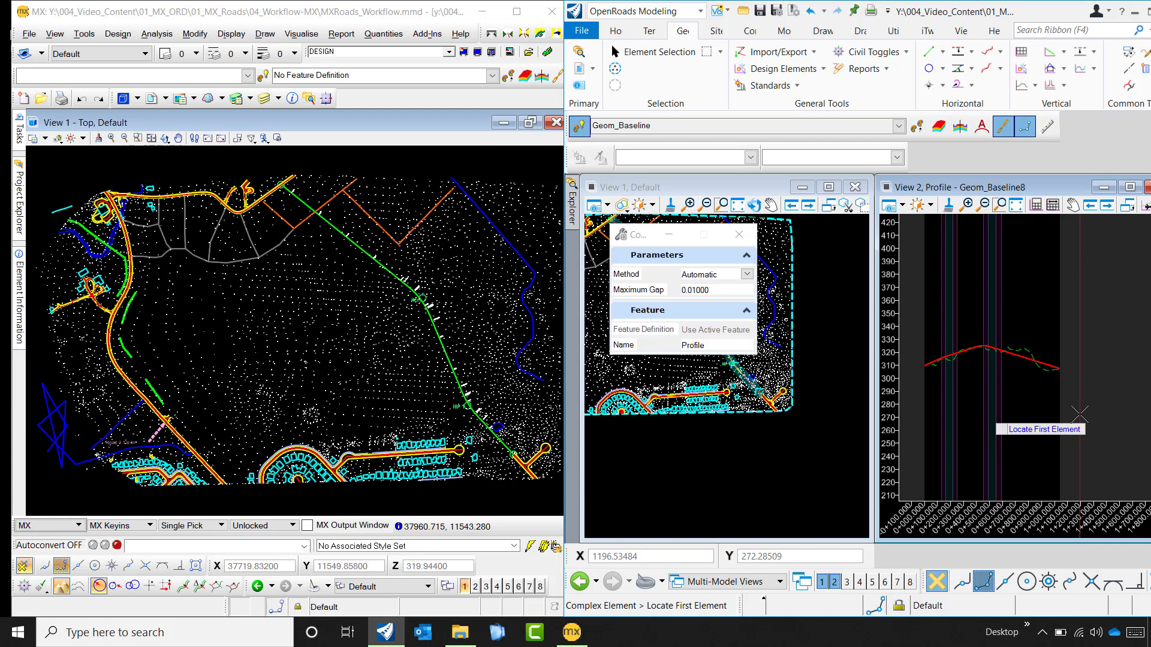
right_click(1076, 410)
- Set the new complex profile as the active profile, clear the selection and close the Element Selection settings
scroll(1003, 331, up, 3)
click(986, 350)
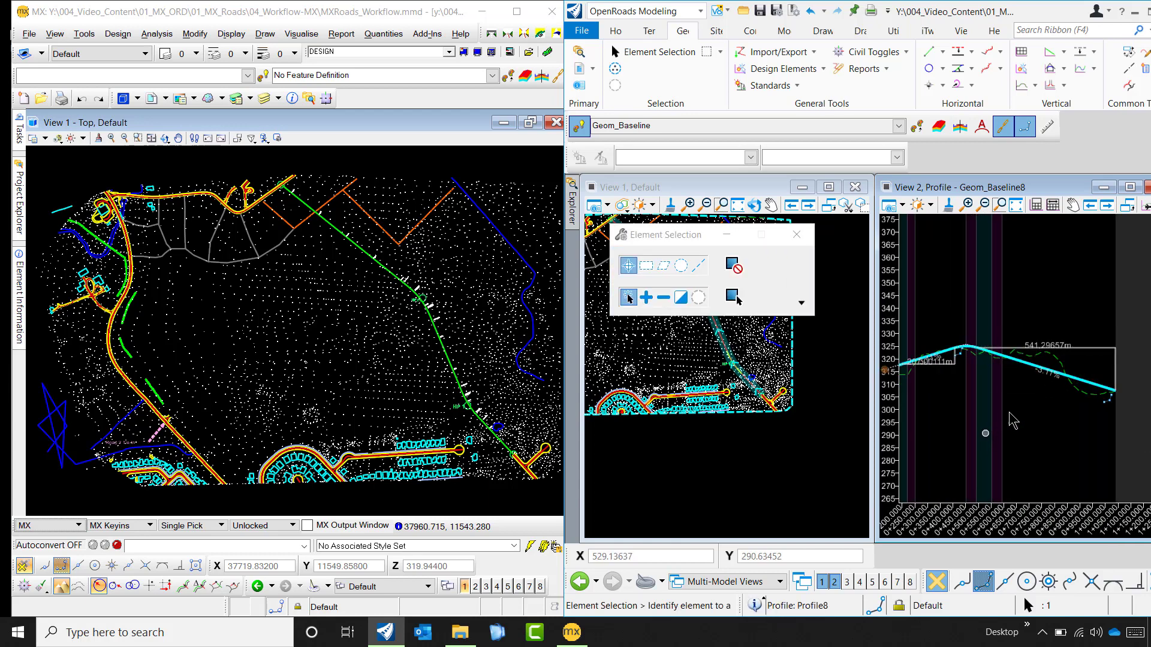
scroll(976, 350, up, 3)
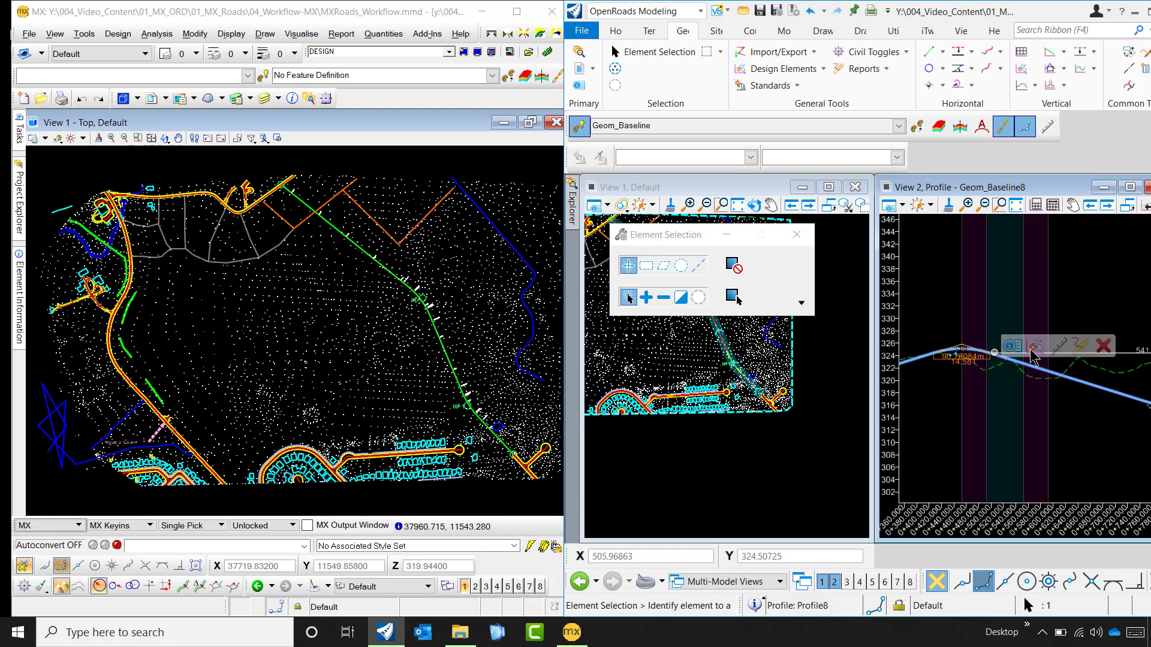
click(1035, 345)
scroll(1004, 303, down, 1)
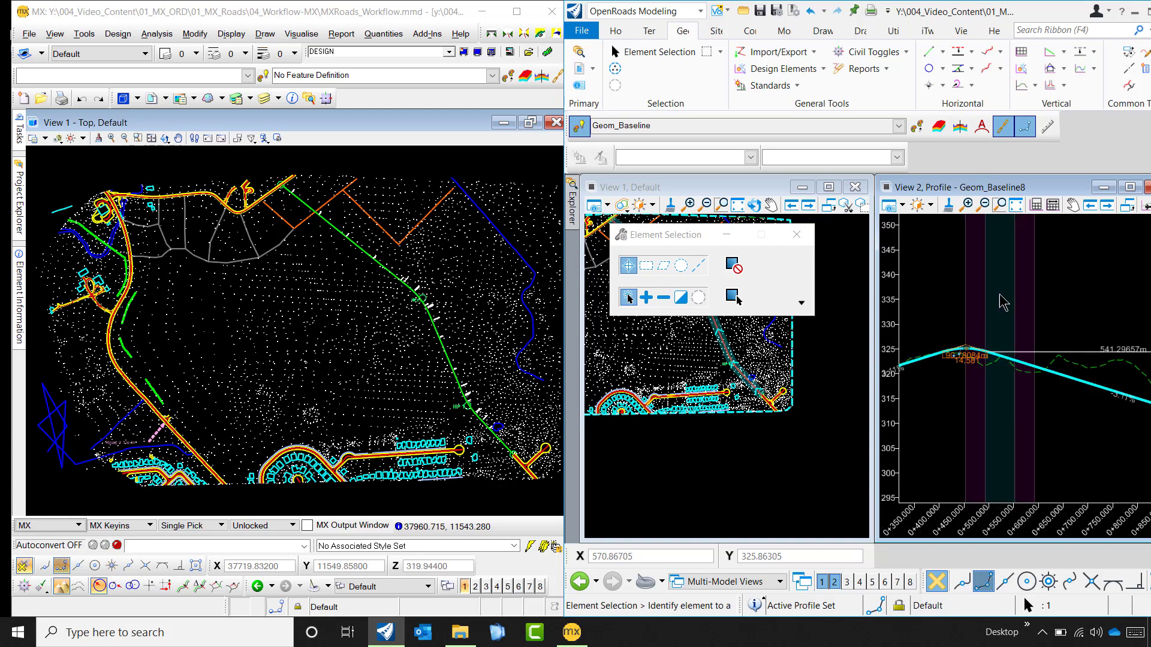
scroll(1036, 315, down, 3)
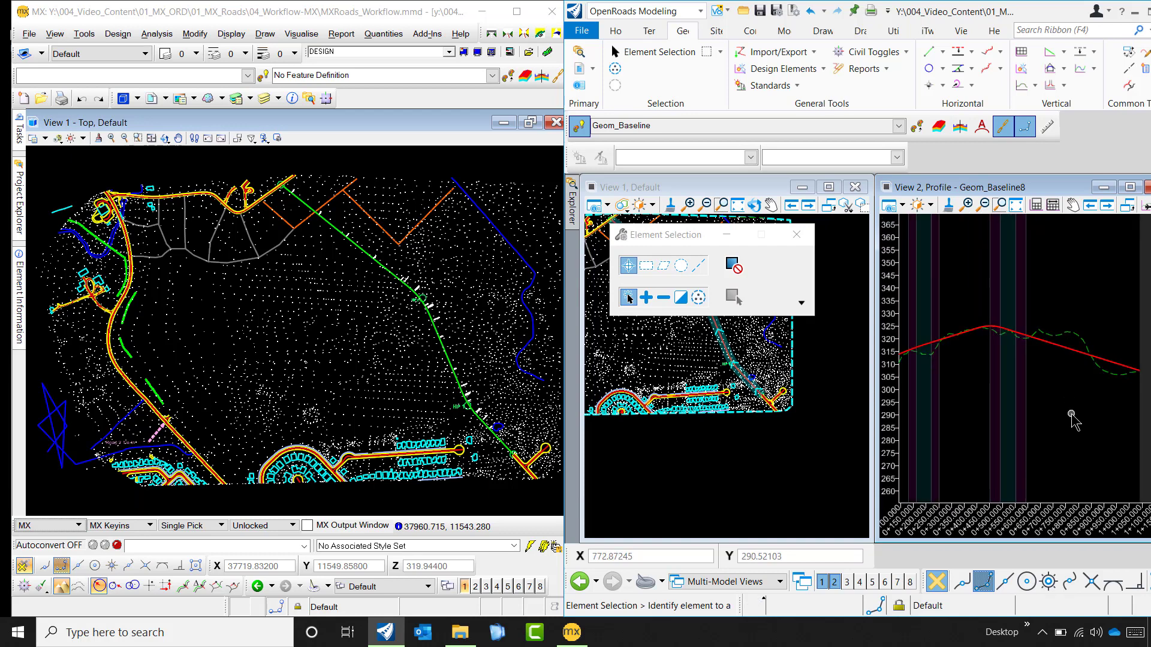
scroll(1071, 416, down, 2)
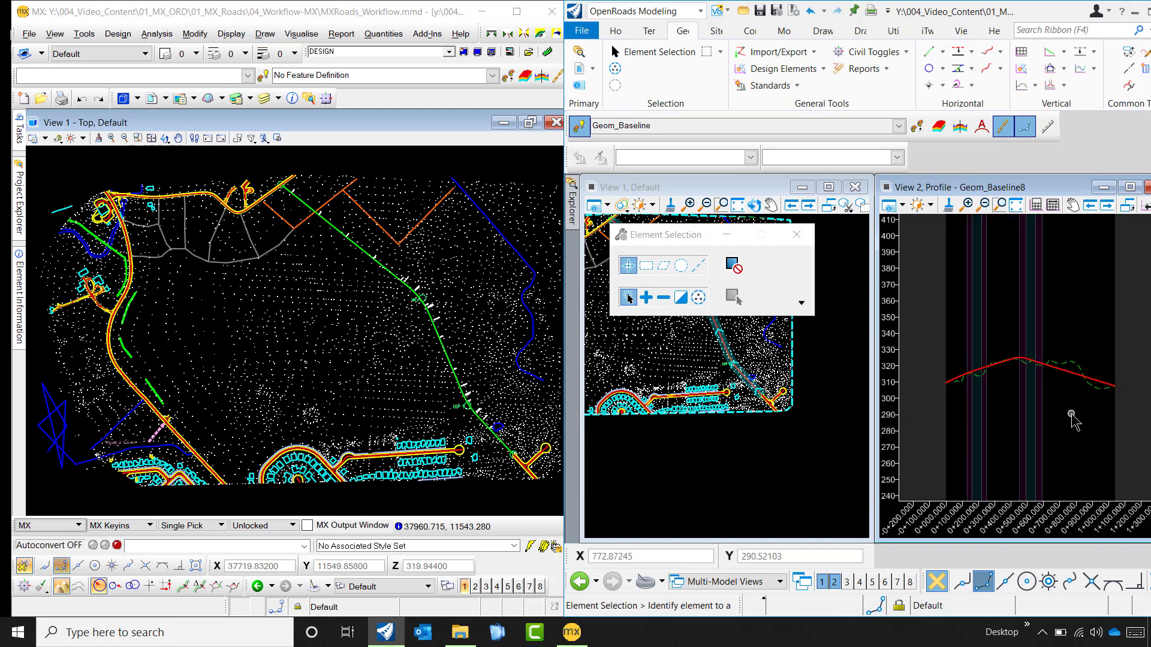
click(797, 235)
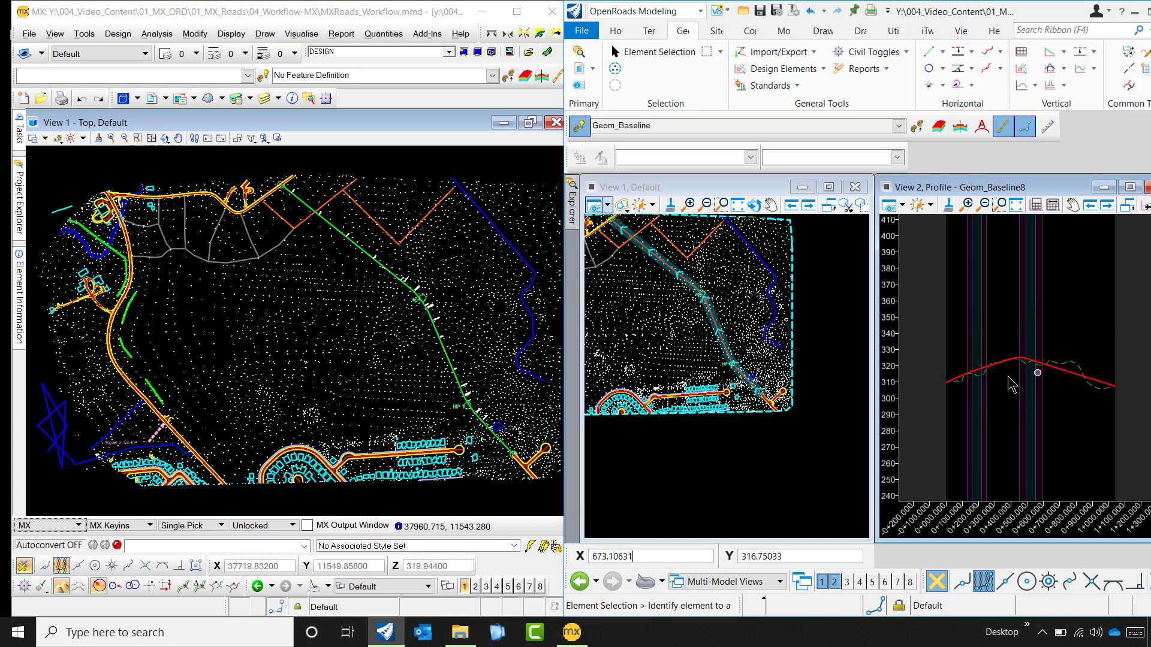
scroll(1010, 384, up, 2)
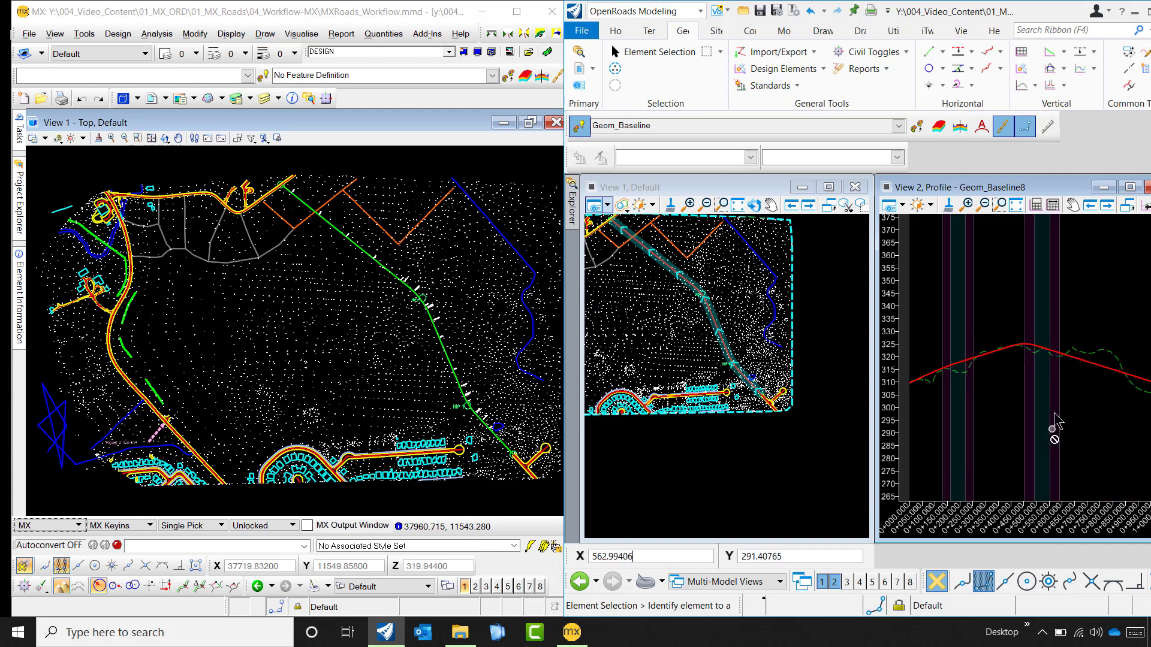
scroll(1021, 356, down, 1)
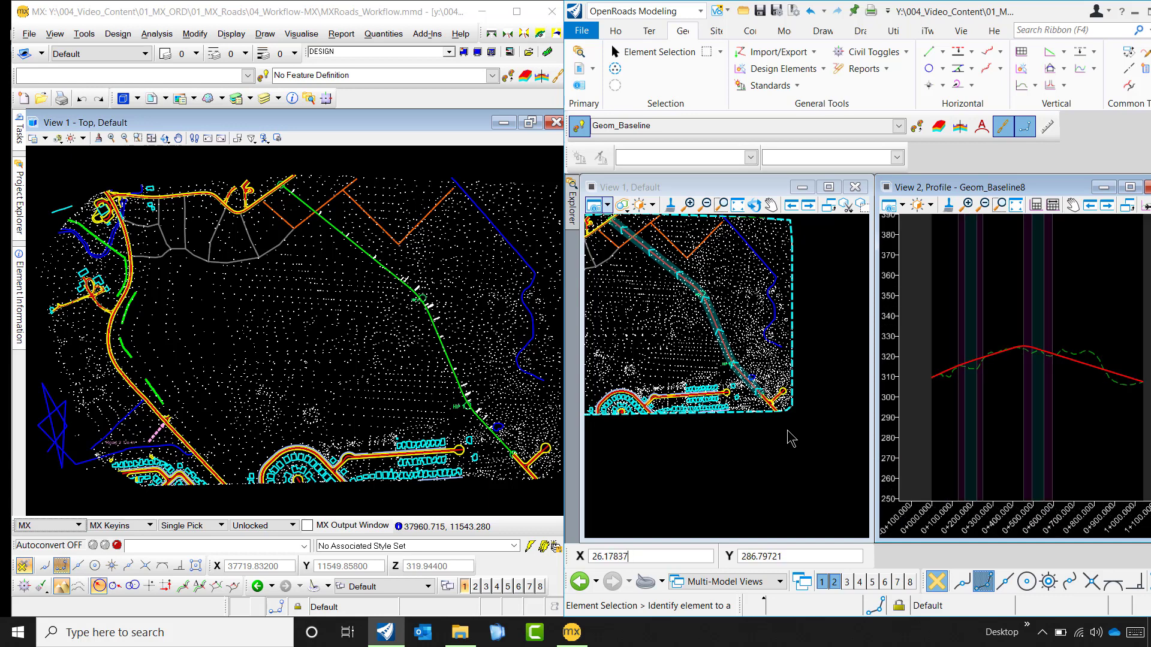